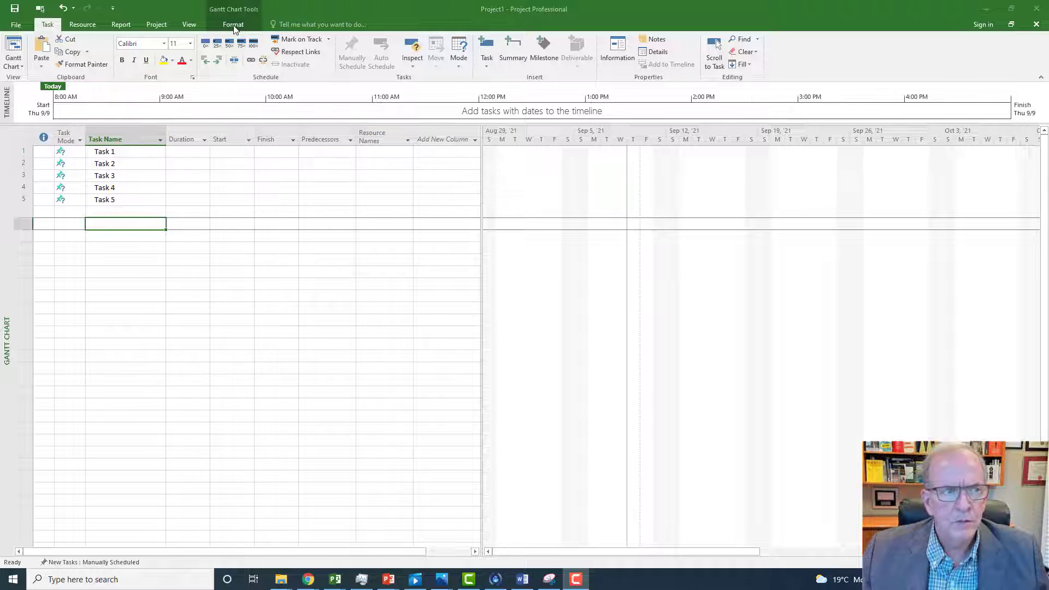
# Set all Gantt sheet text to size 14 and widen the task sheet slightly.
pyautogui.click(234, 25)
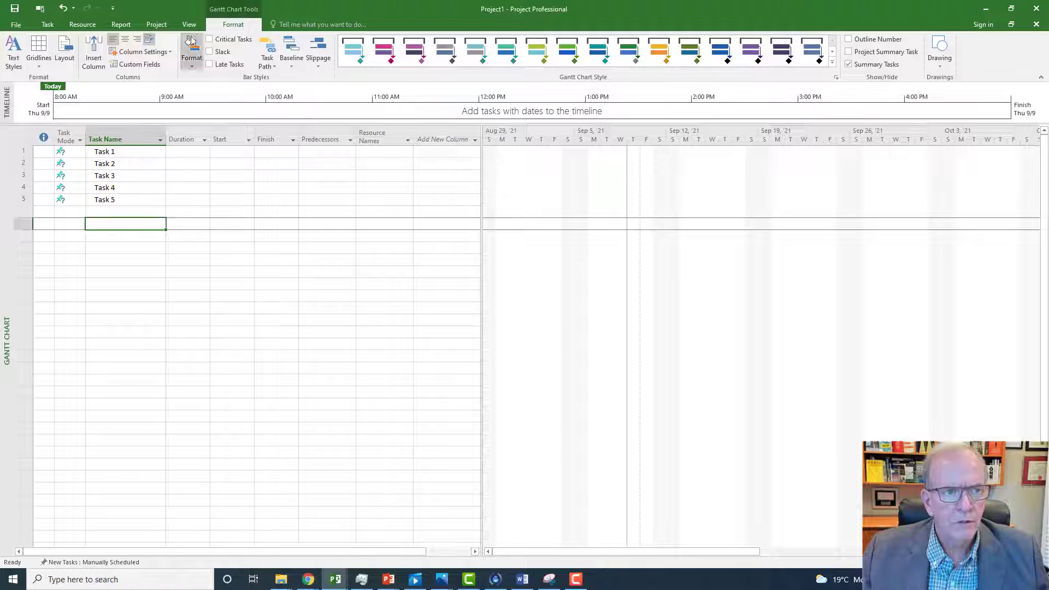
pyautogui.click(14, 60)
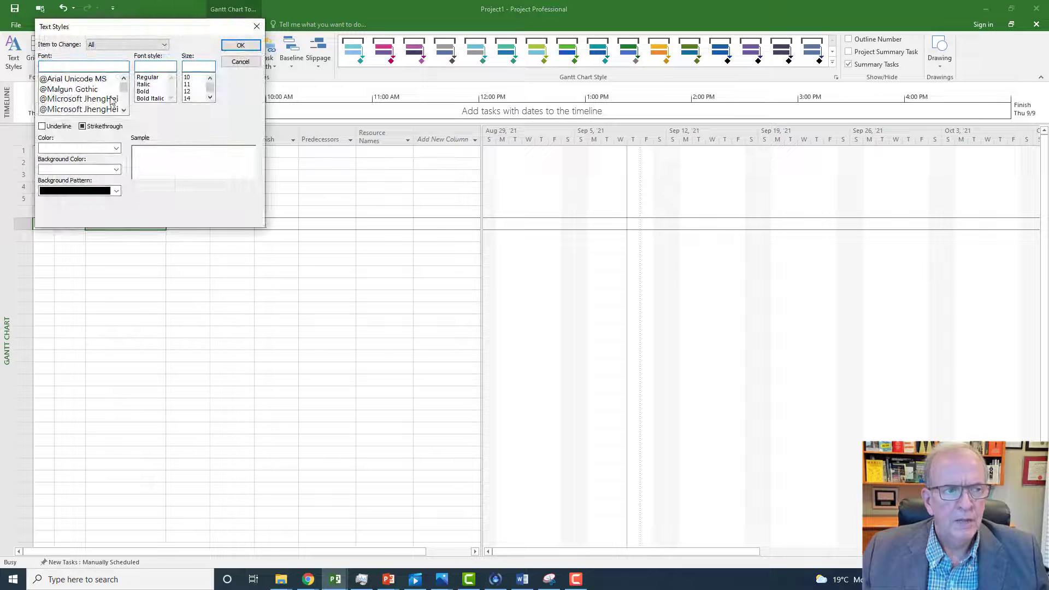
pyautogui.click(188, 99)
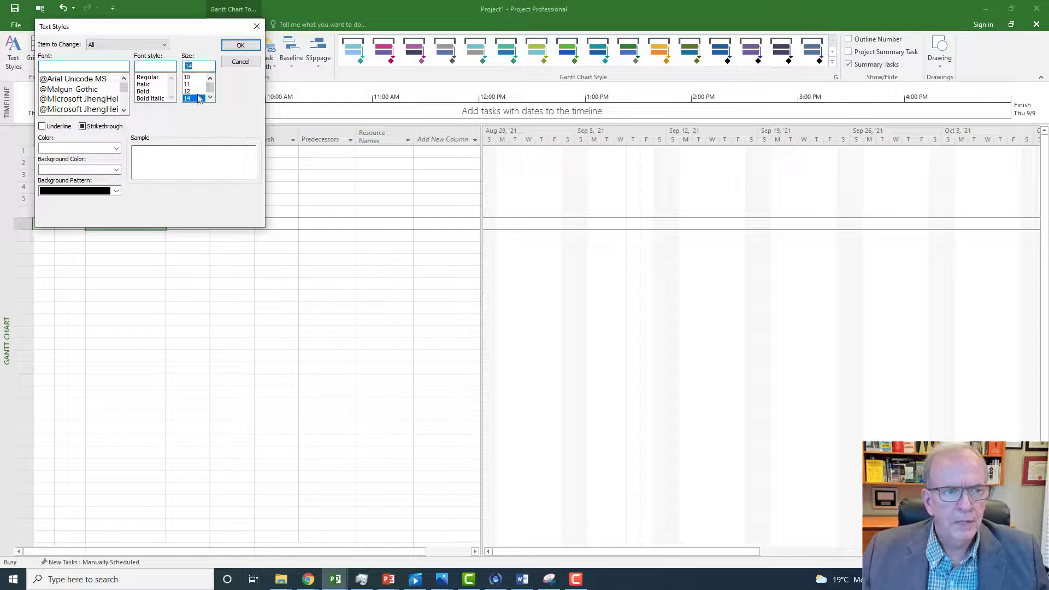
pyautogui.click(239, 46)
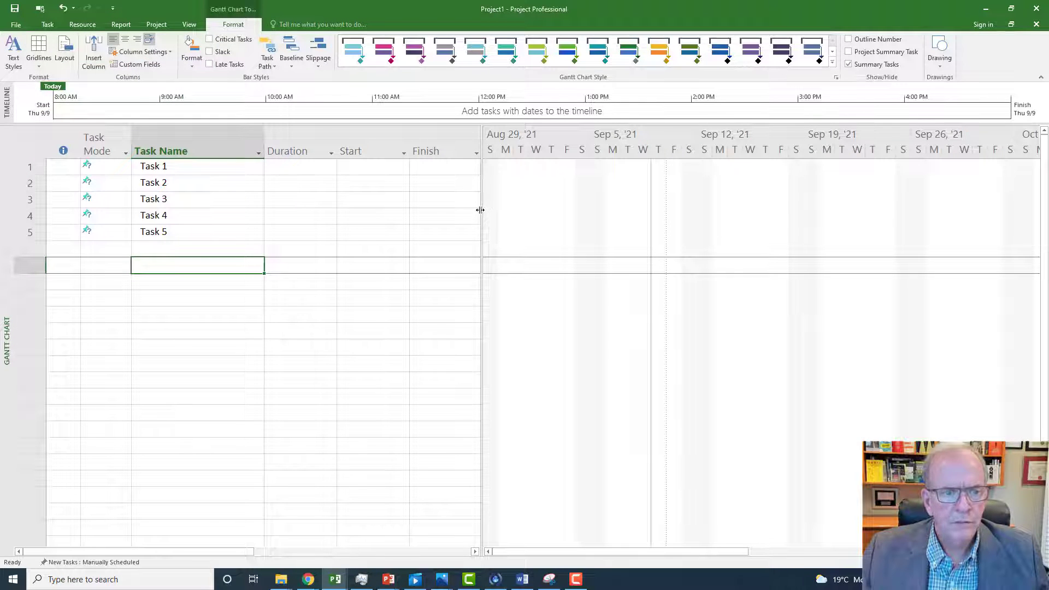
pyautogui.moveTo(480, 210); pyautogui.dragTo(489, 211)
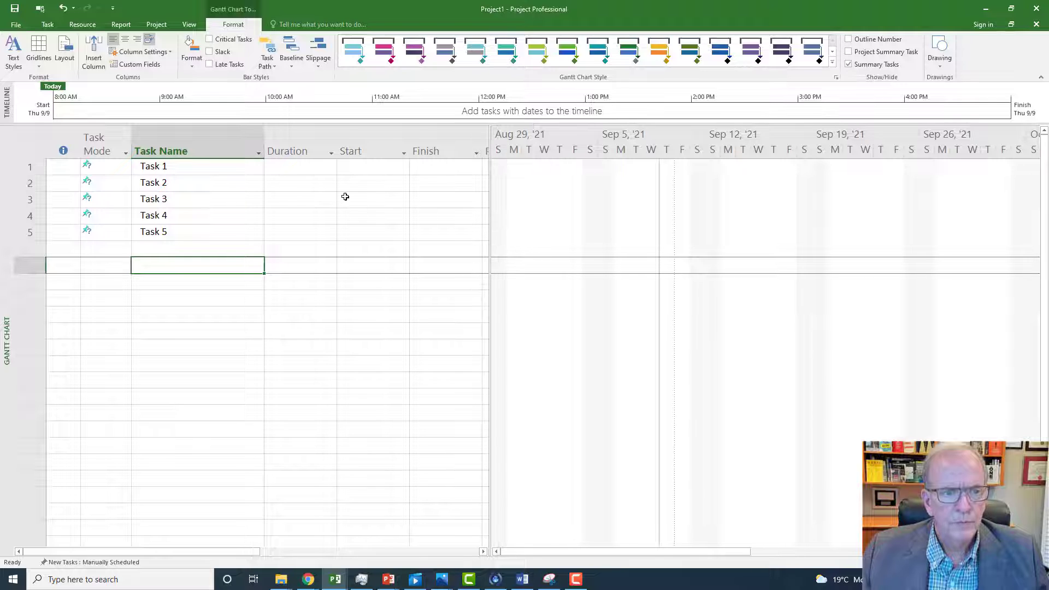
pyautogui.click(292, 173)
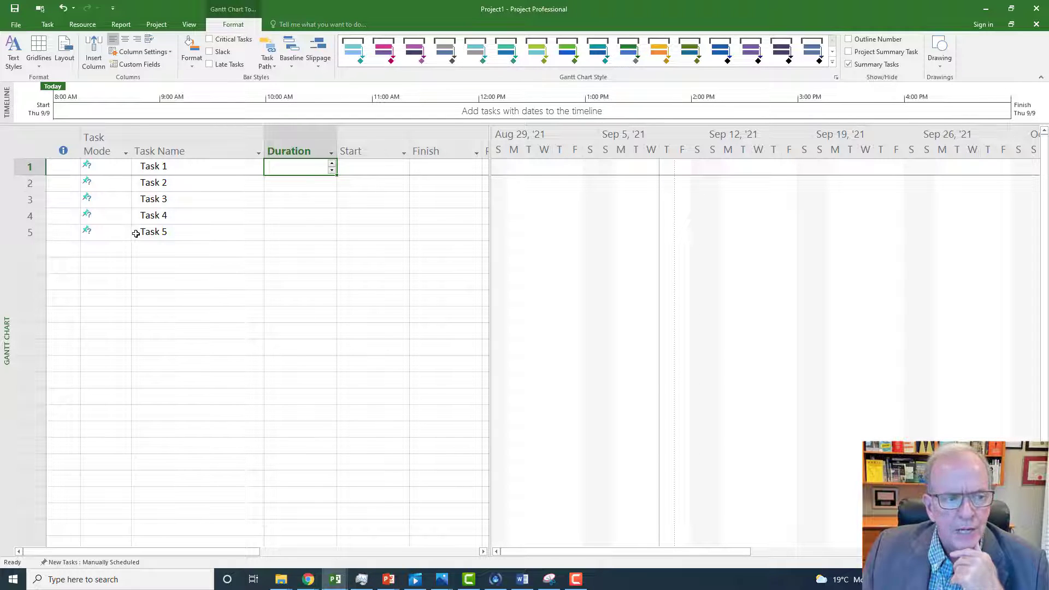
# Switch Task 1's task mode to Auto Scheduled.
pyautogui.click(109, 167)
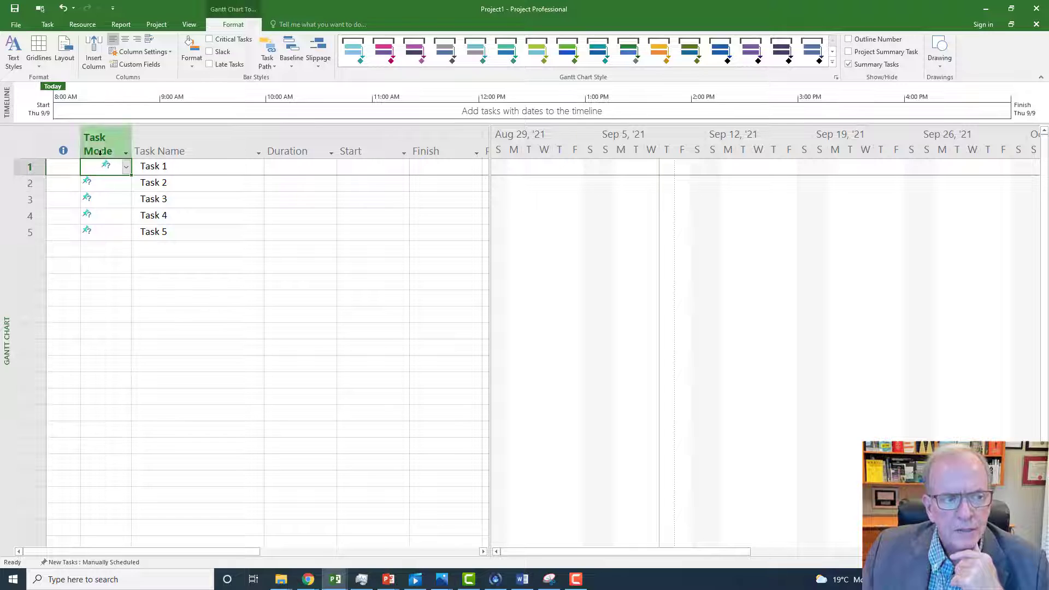
pyautogui.click(126, 172)
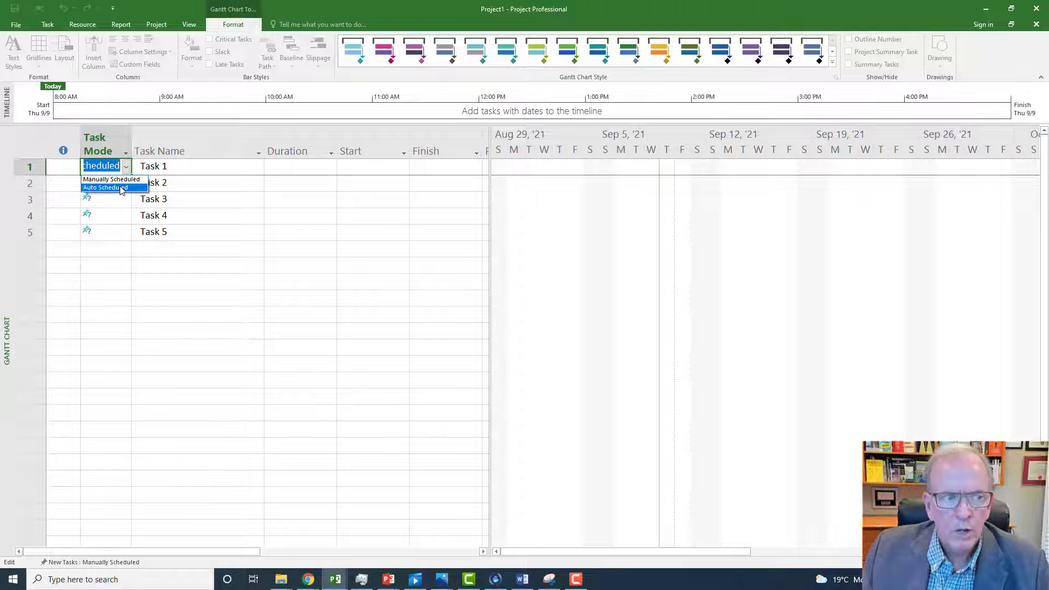
pyautogui.click(121, 188)
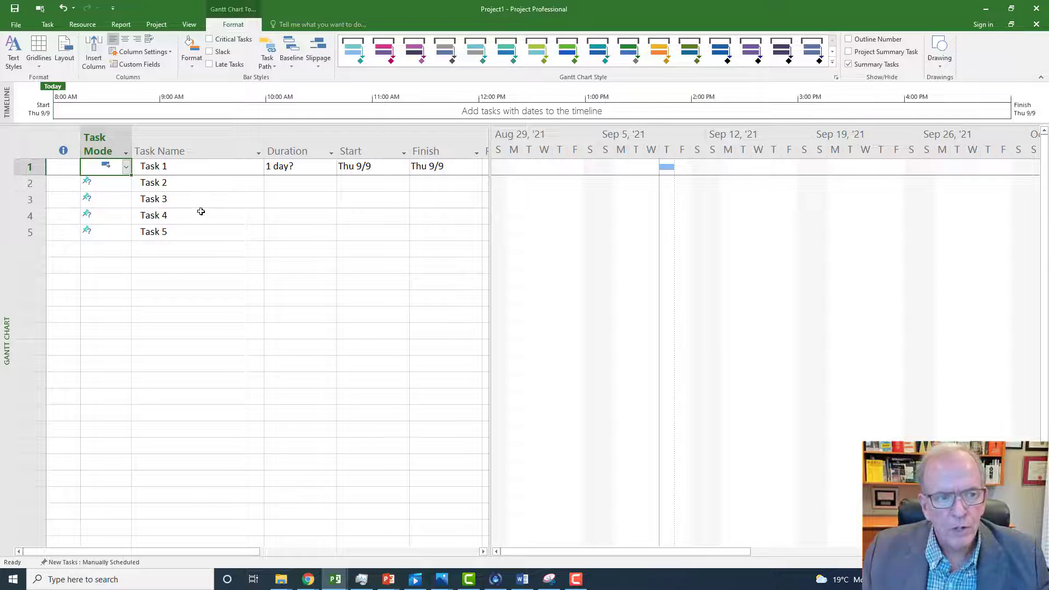
# Give Task 2 a duration of 1 day.
pyautogui.click(180, 187)
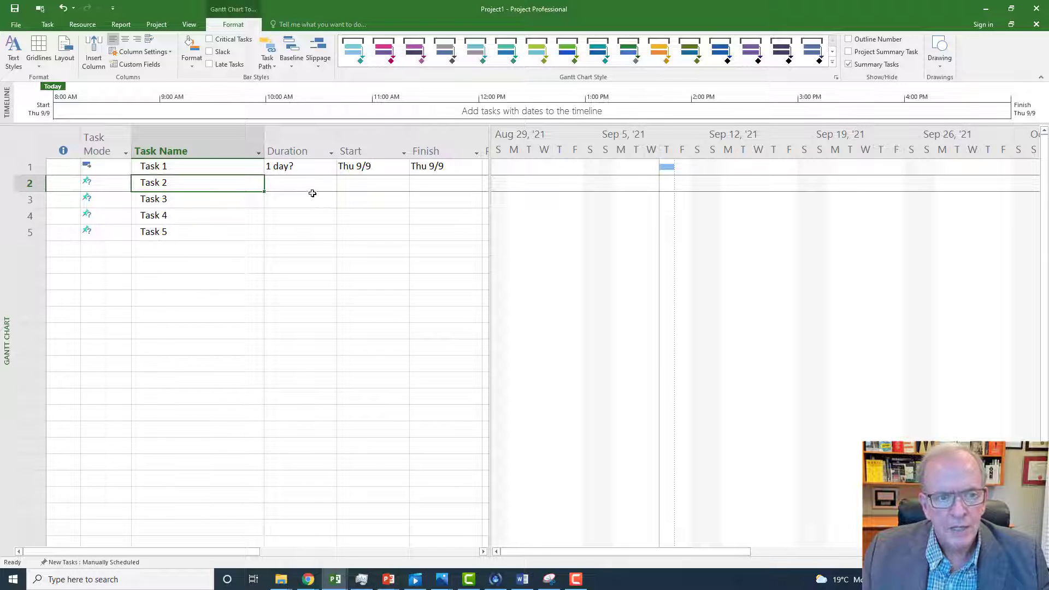
pyautogui.click(307, 186)
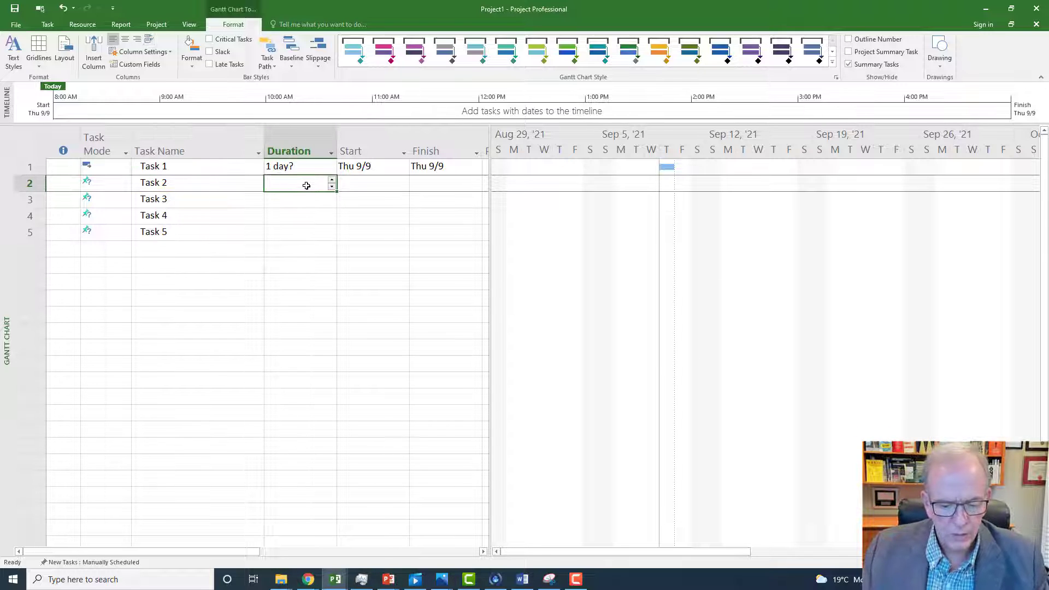
pyautogui.write('1')
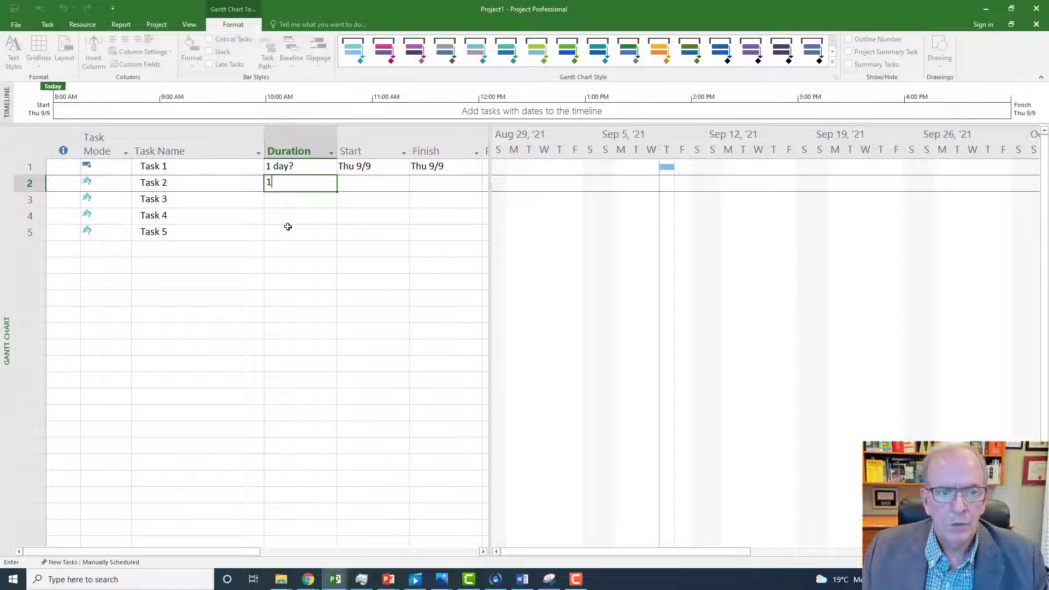
pyautogui.click(288, 226)
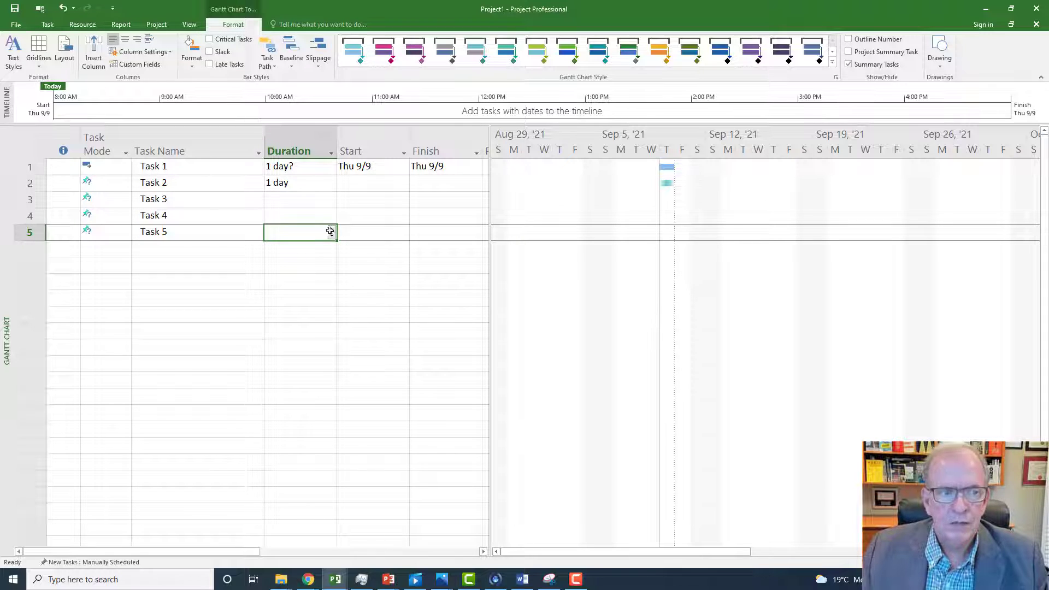
# Recheck Task 1's task mode, leaving it Auto Scheduled.
pyautogui.click(109, 166)
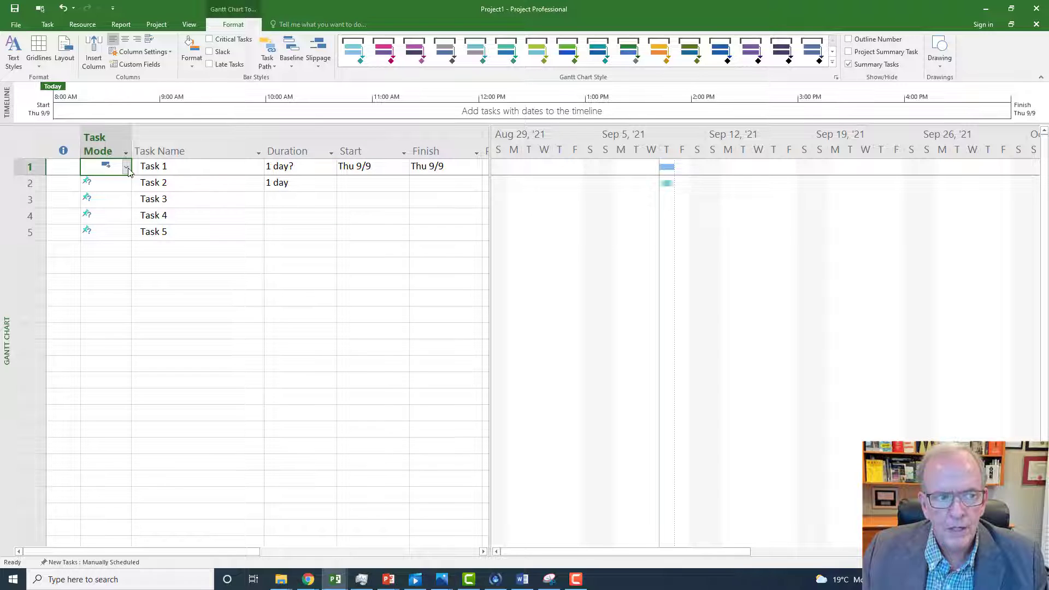
pyautogui.click(126, 166)
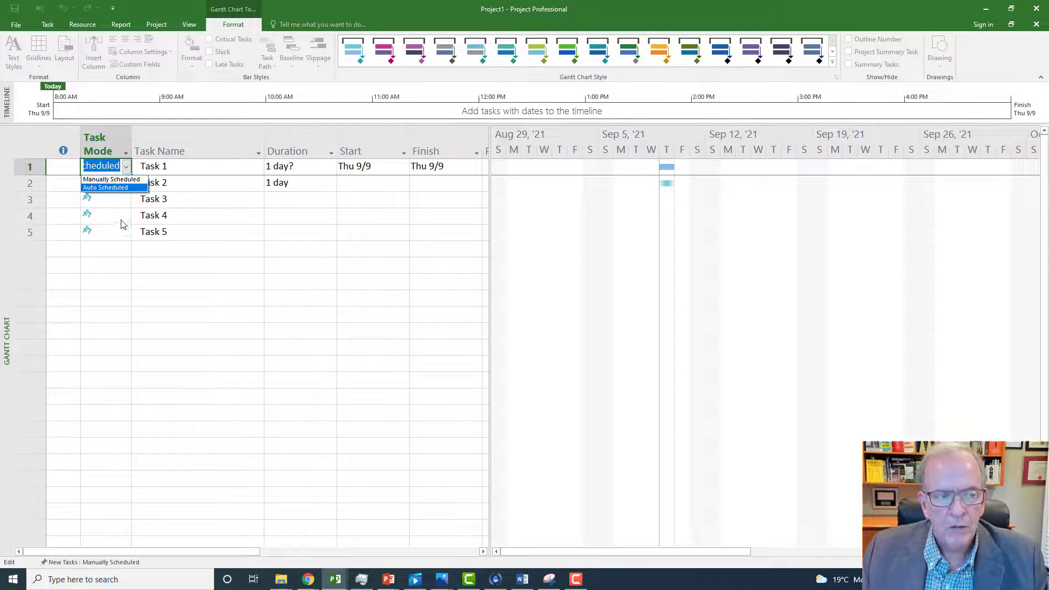
pyautogui.click(118, 236)
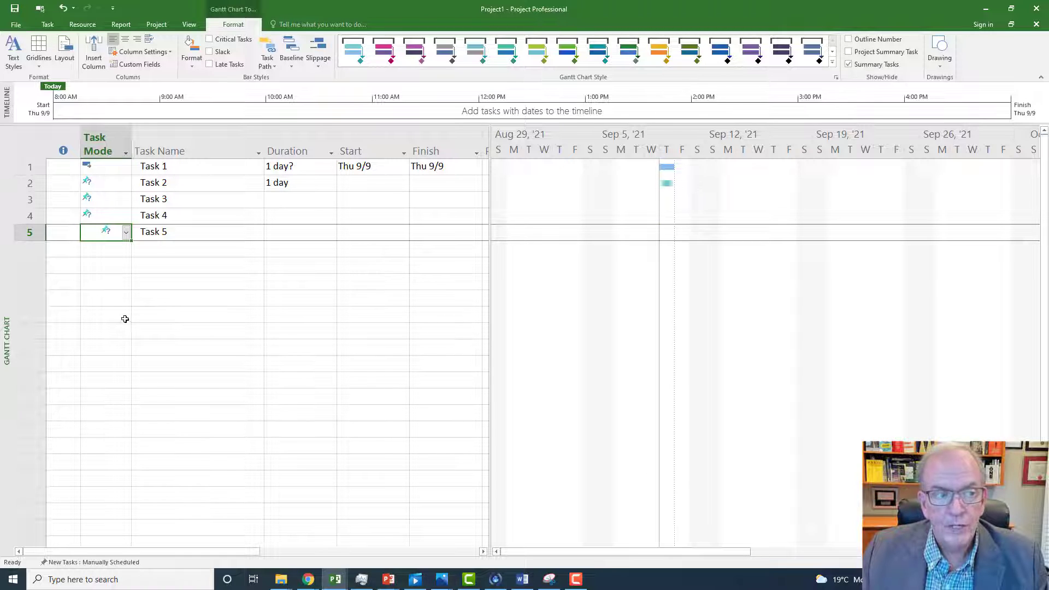
# Set the status bar's New Tasks default to Auto Scheduled.
pyautogui.click(36, 148)
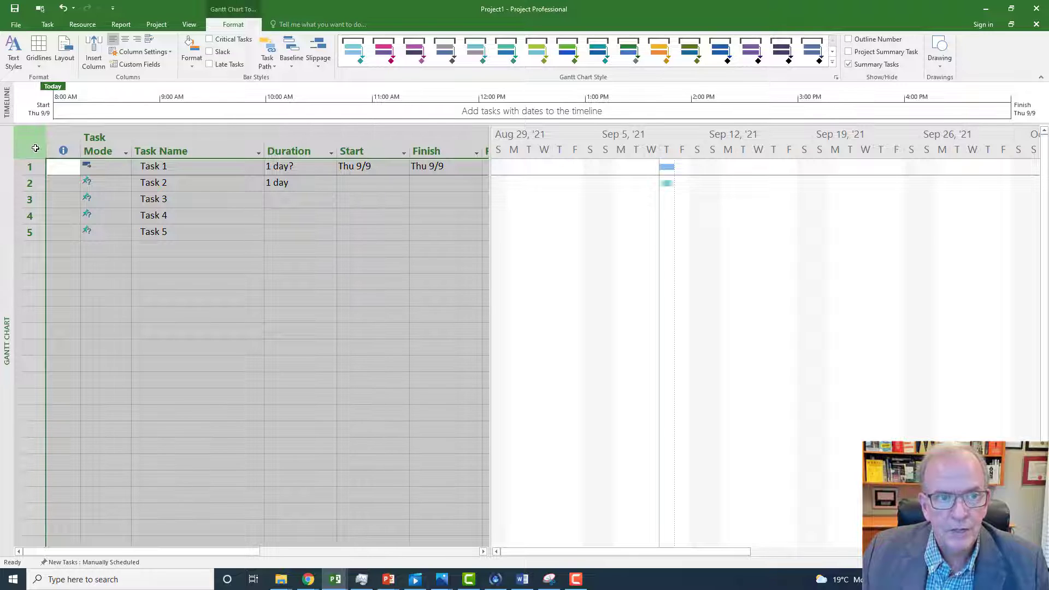
pyautogui.click(48, 26)
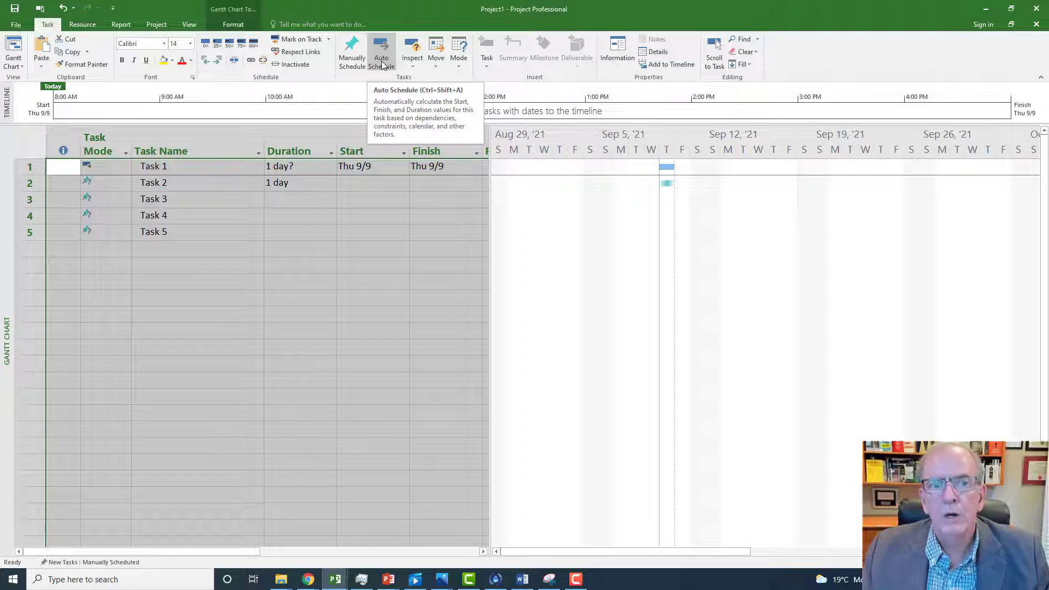
pyautogui.click(192, 266)
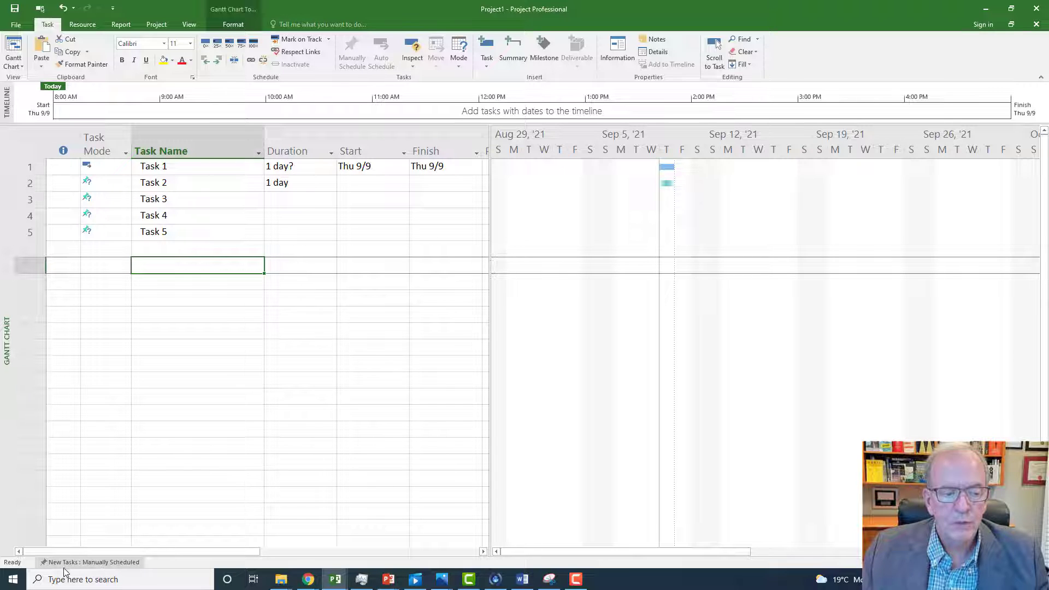
pyautogui.click(97, 563)
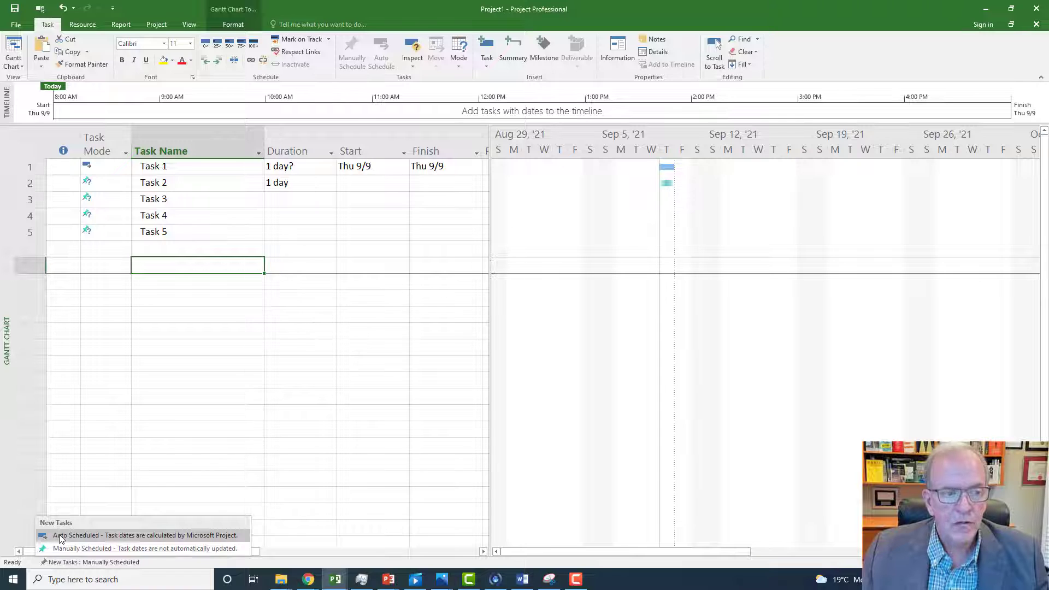
pyautogui.click(59, 533)
# Add a new task named 'Task 6' in row 6.
pyautogui.click(162, 252)
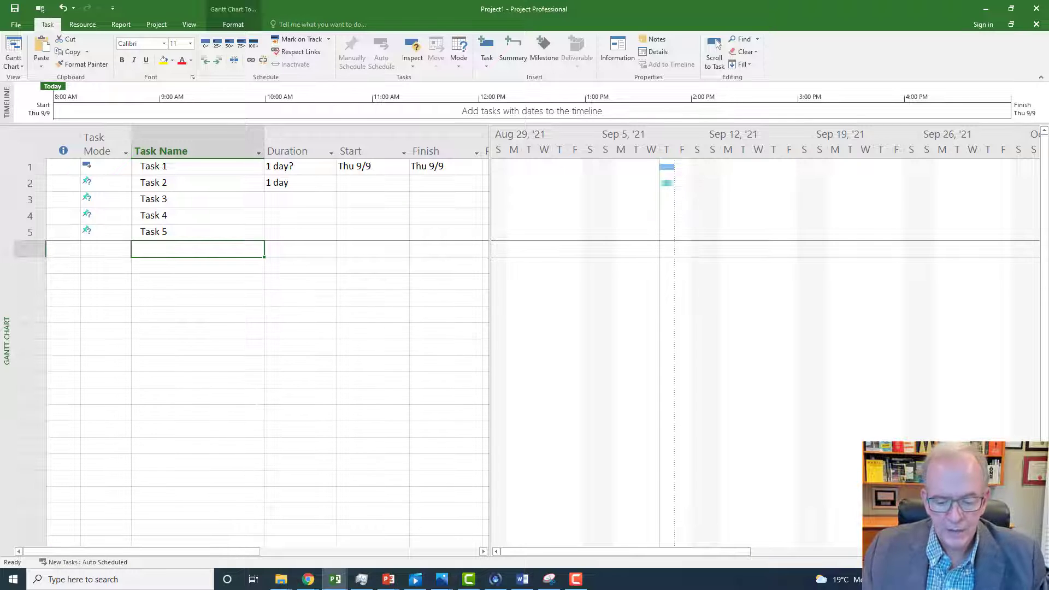
pyautogui.write('Task ')
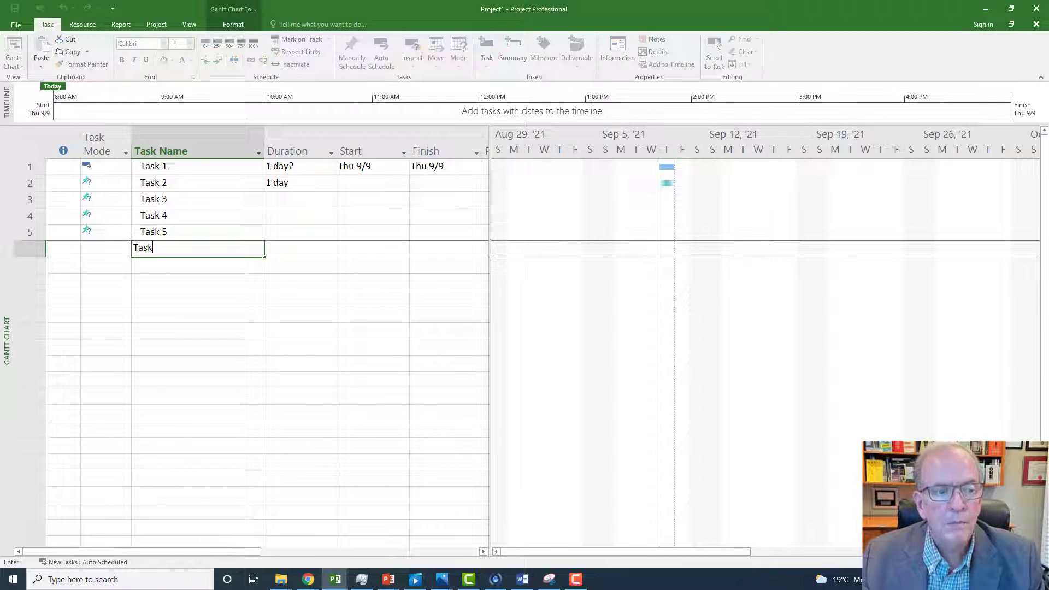
pyautogui.write('6')
pyautogui.press('Return')
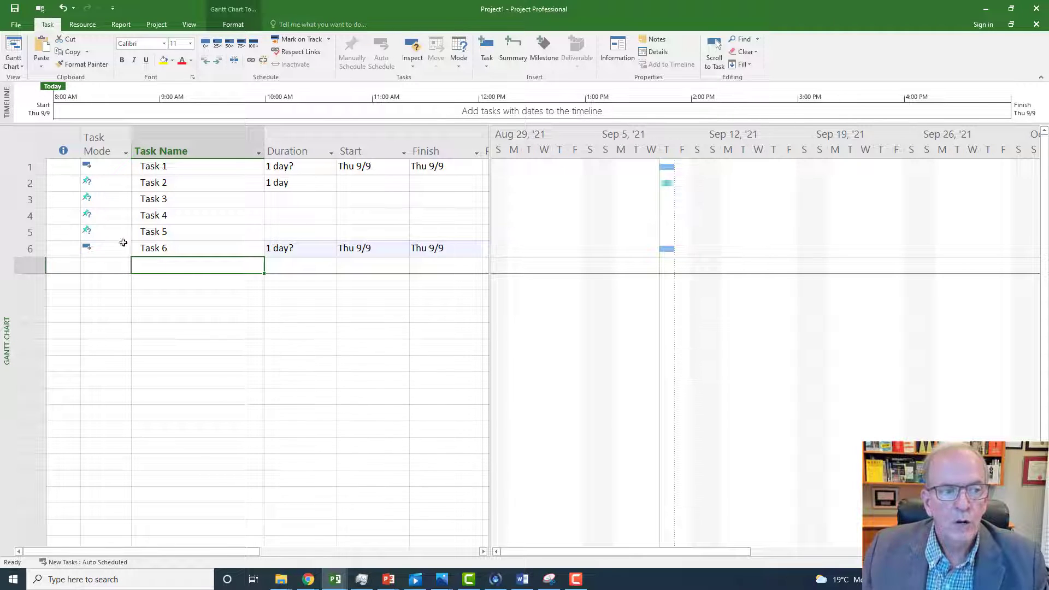
# Switch every task in the sheet to Auto Schedule.
pyautogui.click(35, 147)
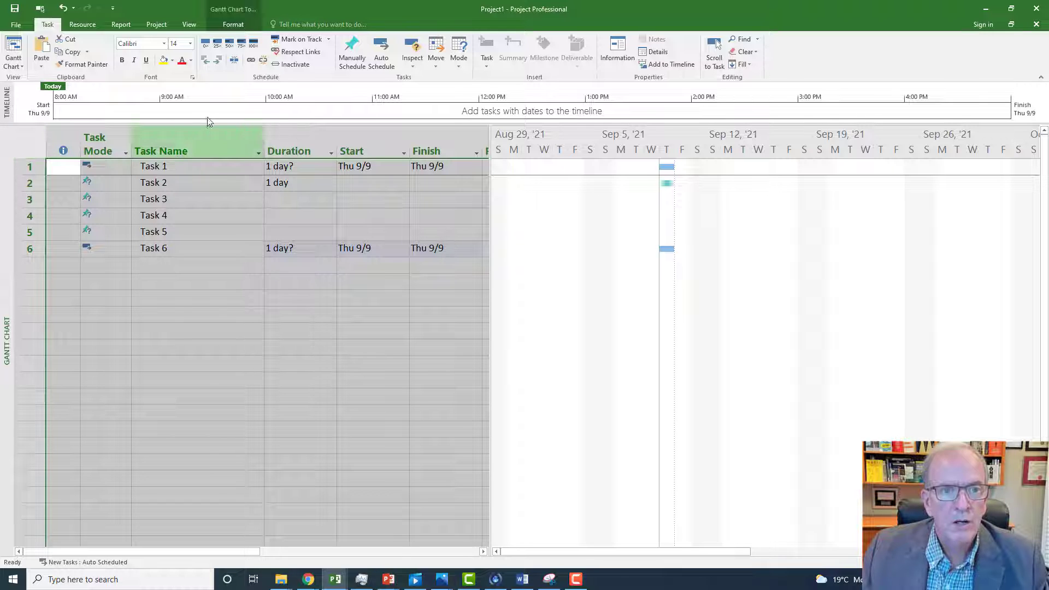
pyautogui.click(381, 60)
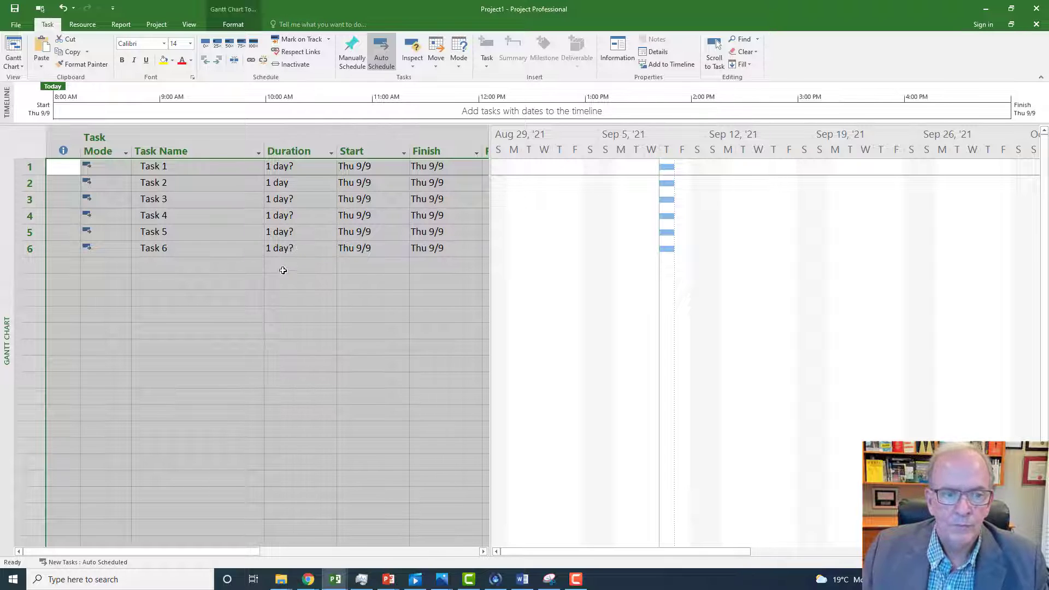
pyautogui.click(287, 199)
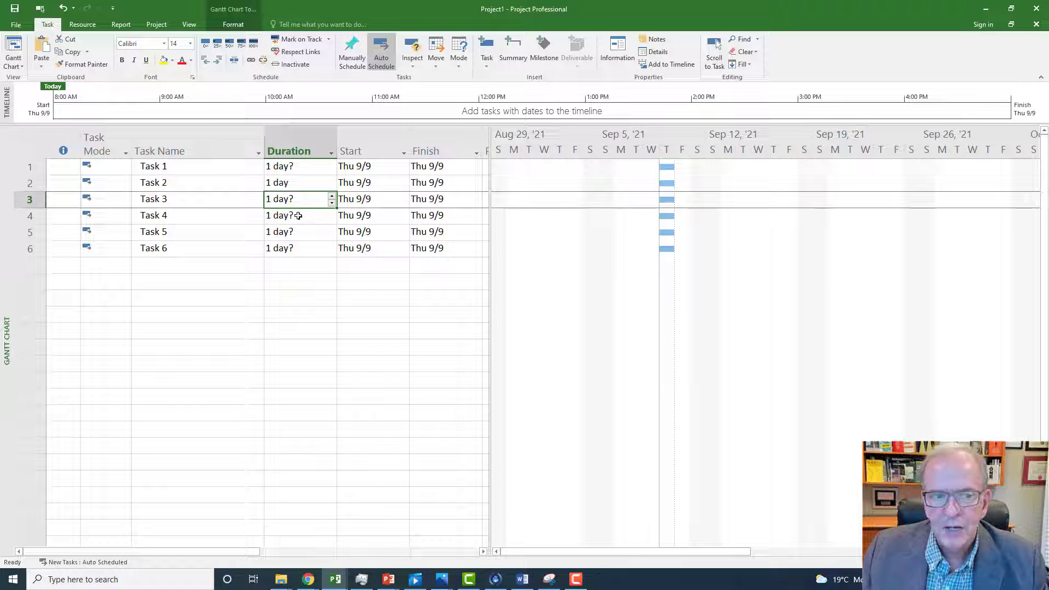
# Make Task 1's duration a firm 1 day, dismissing the invalid duration warning.
pyautogui.click(308, 170)
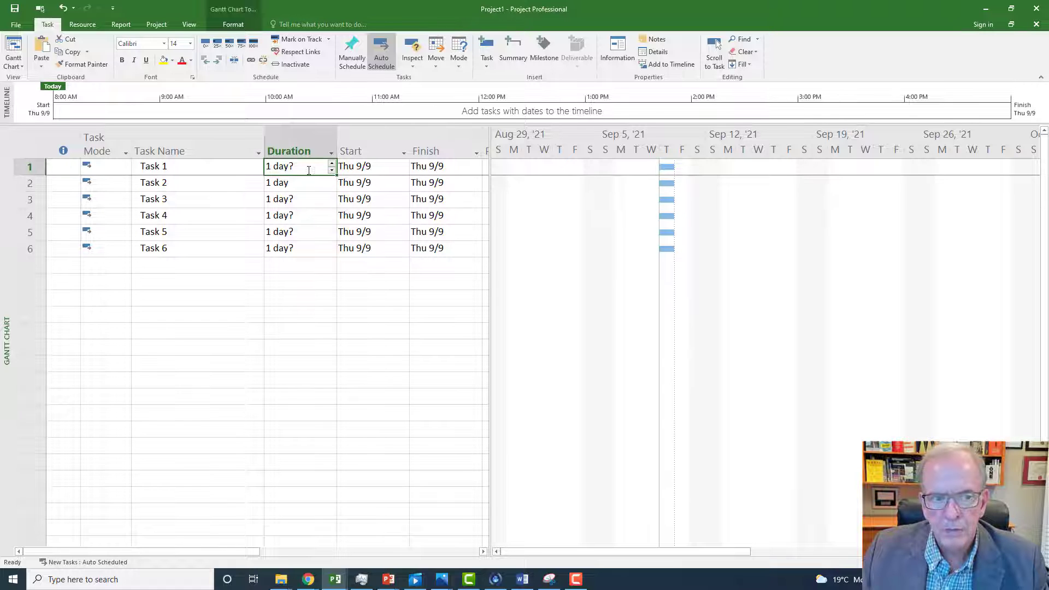
pyautogui.press('F2')
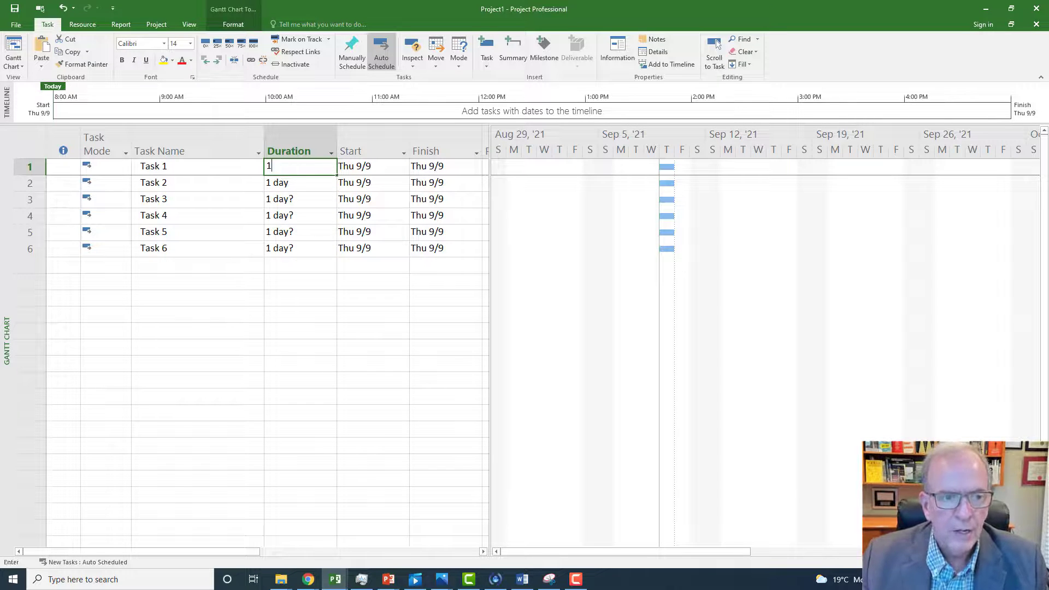
pyautogui.press('BackSpace')
pyautogui.press('Return')
pyautogui.write('d')
pyautogui.press('Return')
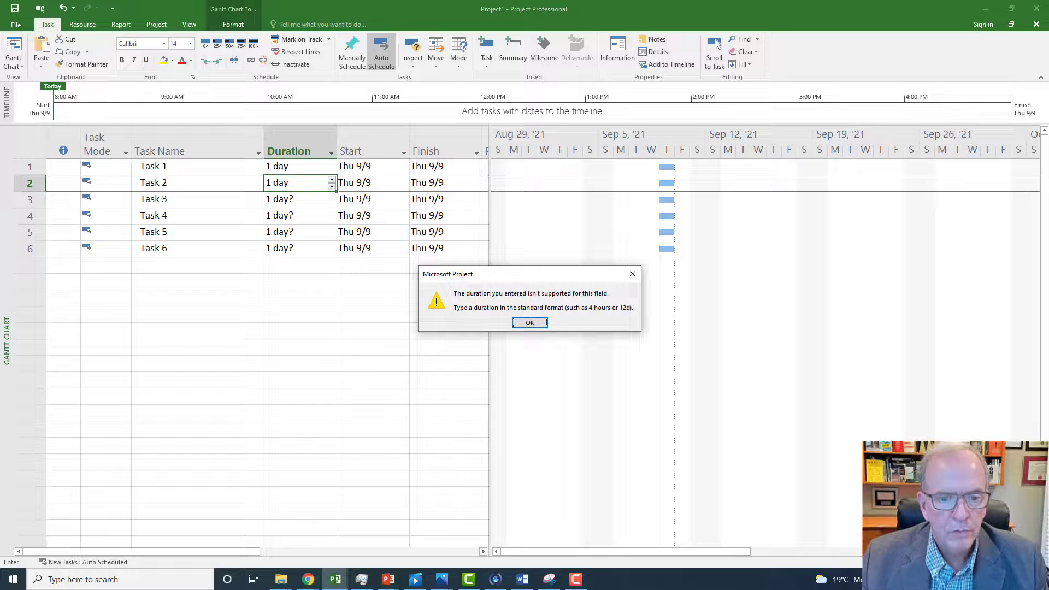
pyautogui.click(529, 322)
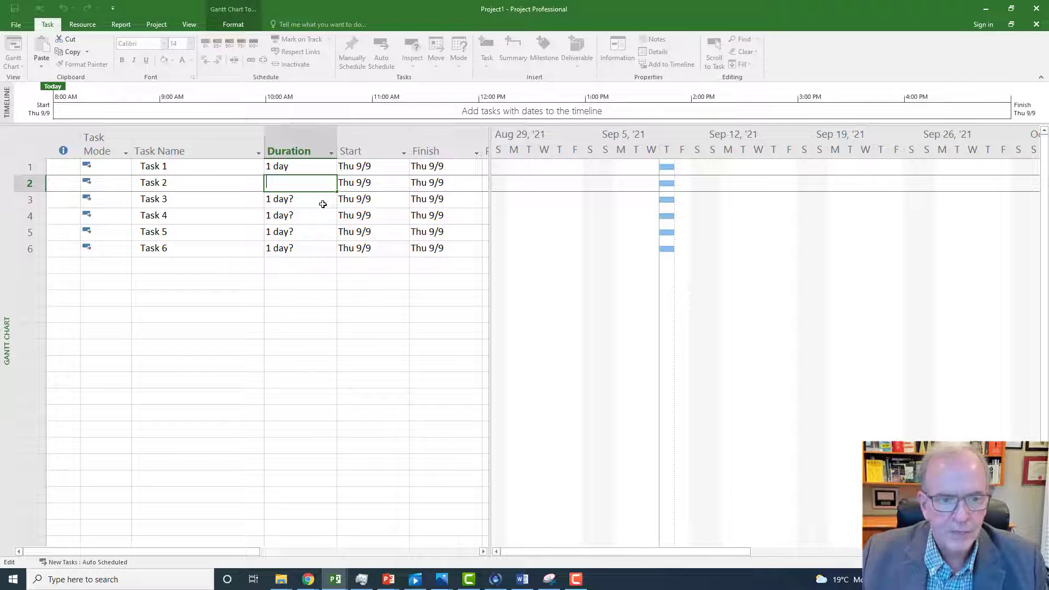
# Enter durations of 2, 3, 2, 1 and 2 days for Tasks 2–6.
pyautogui.write('2')
pyautogui.press('Return')
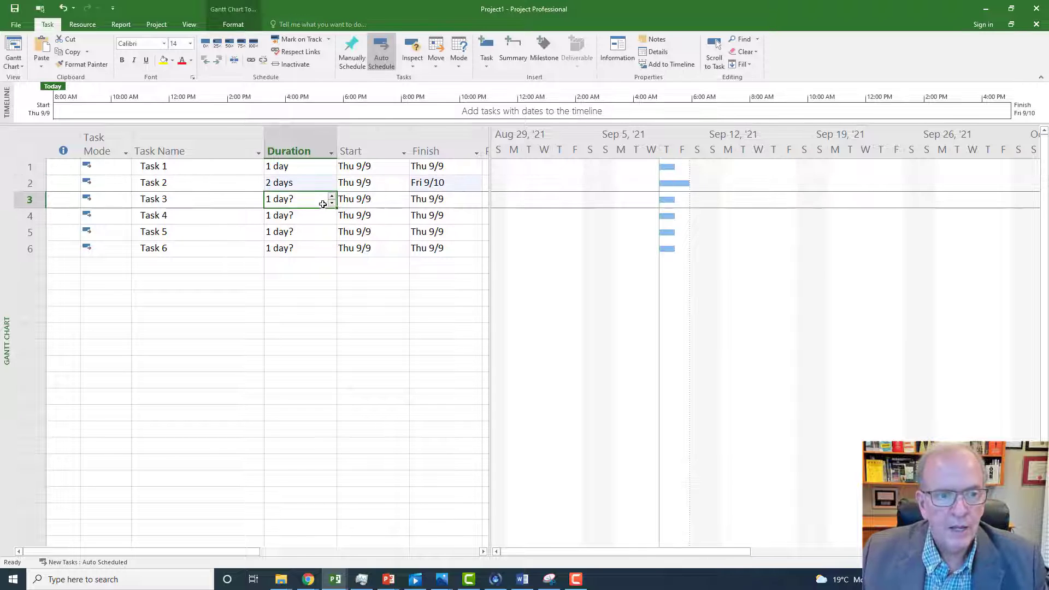
pyautogui.write('3')
pyautogui.press('Return')
pyautogui.write('2')
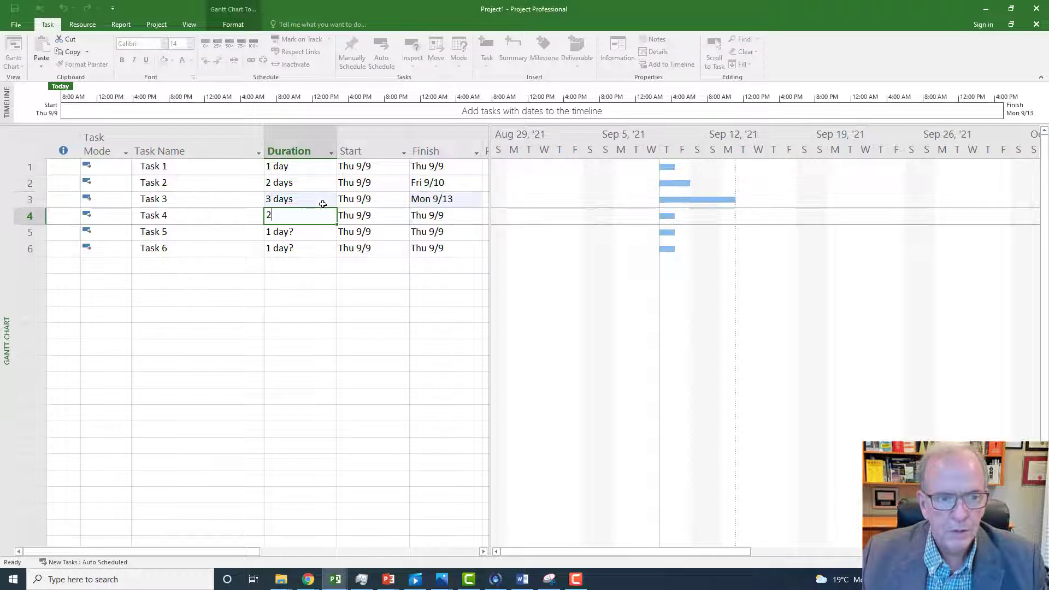
pyautogui.press('Return')
pyautogui.write('1')
pyautogui.press('Return')
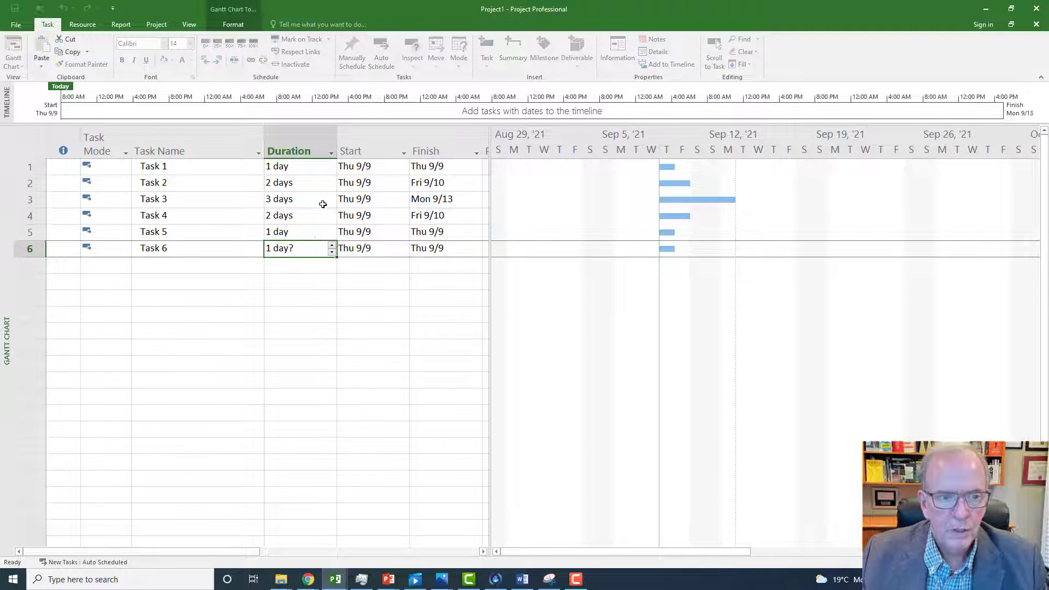
pyautogui.write('2')
pyautogui.press('Return')
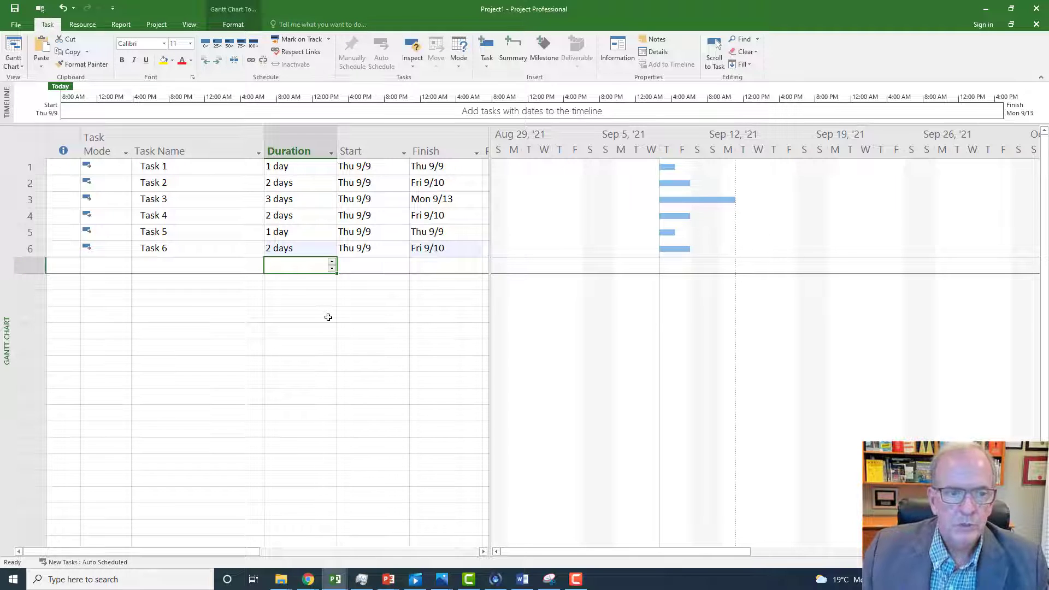
pyautogui.click(327, 314)
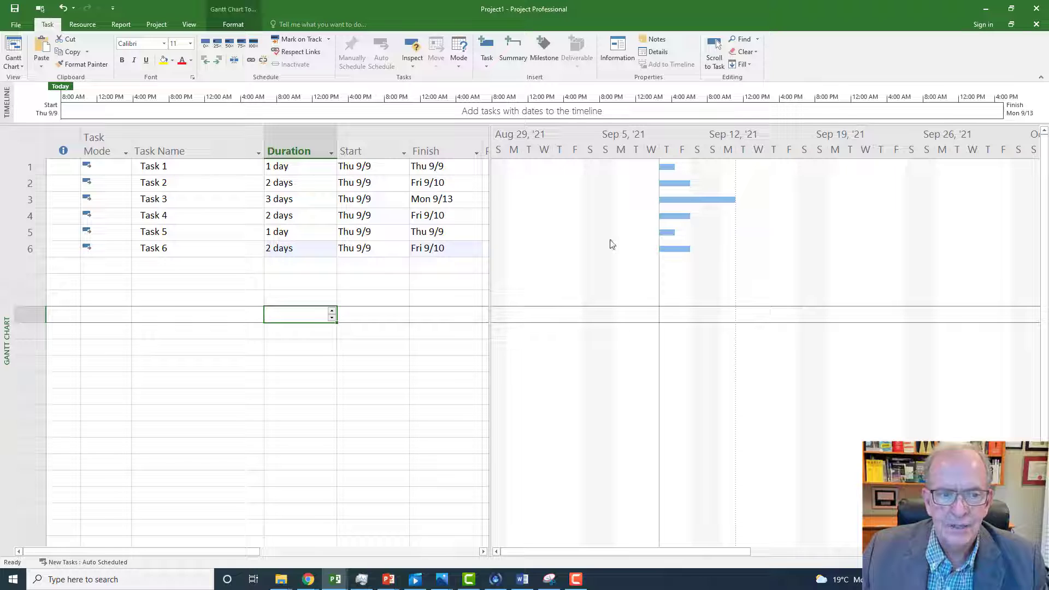
# Widen the task table against the Gantt chart until the Predecessors column appears.
pyautogui.moveTo(488, 221); pyautogui.dragTo(551, 223)
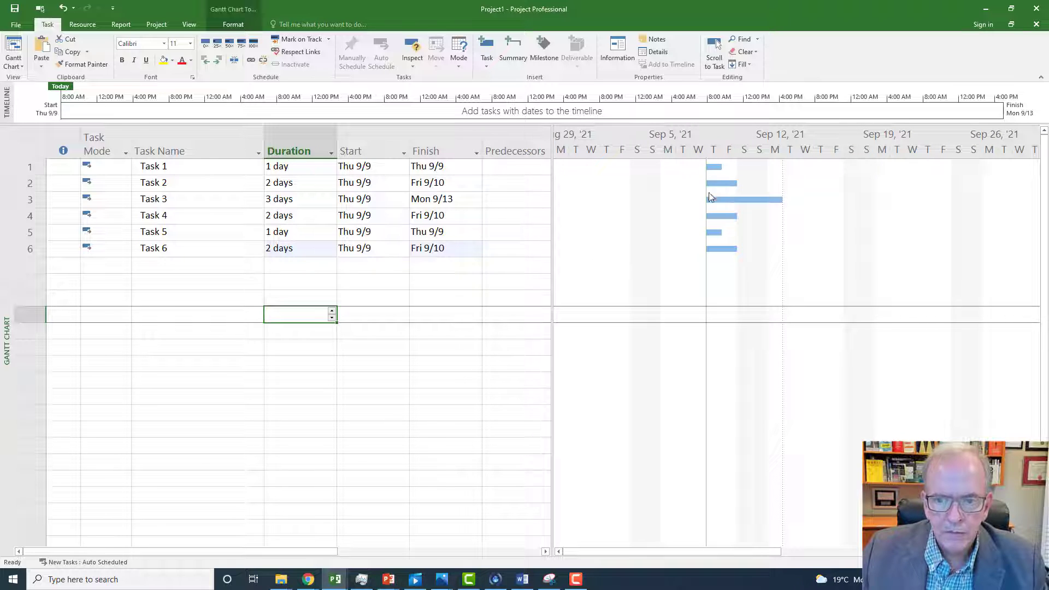
pyautogui.moveTo(552, 184); pyautogui.dragTo(570, 185)
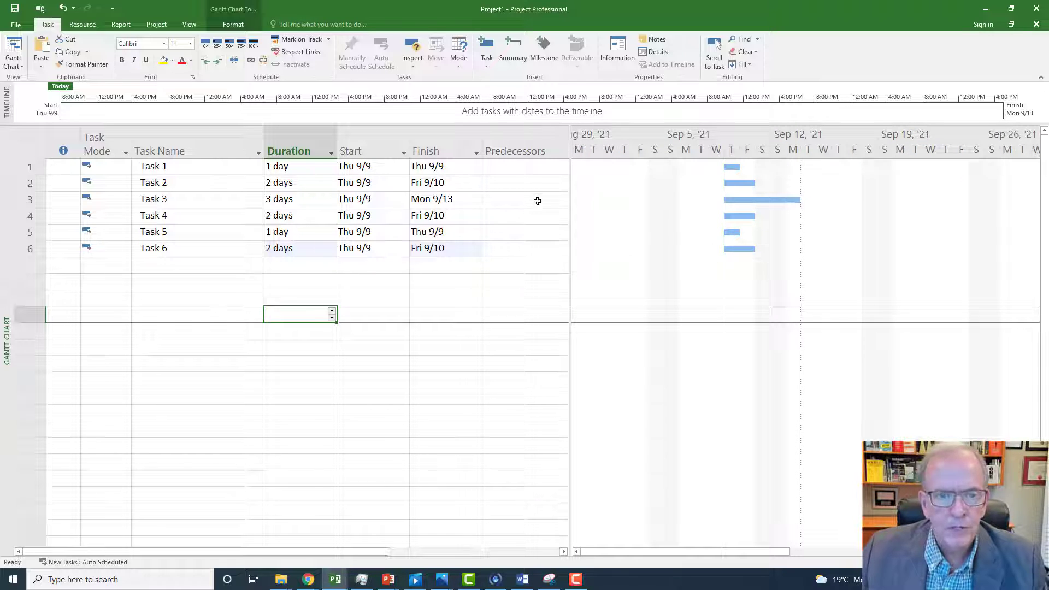
# Enter 1 as Task 2's predecessor, then select rows 2 through 6.
pyautogui.click(526, 157)
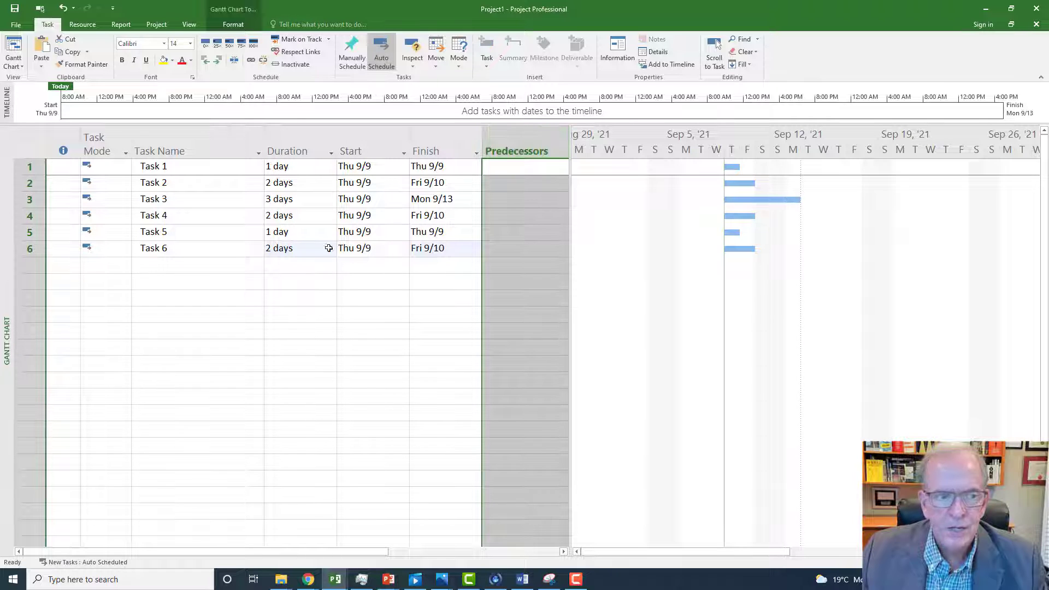
pyautogui.click(93, 265)
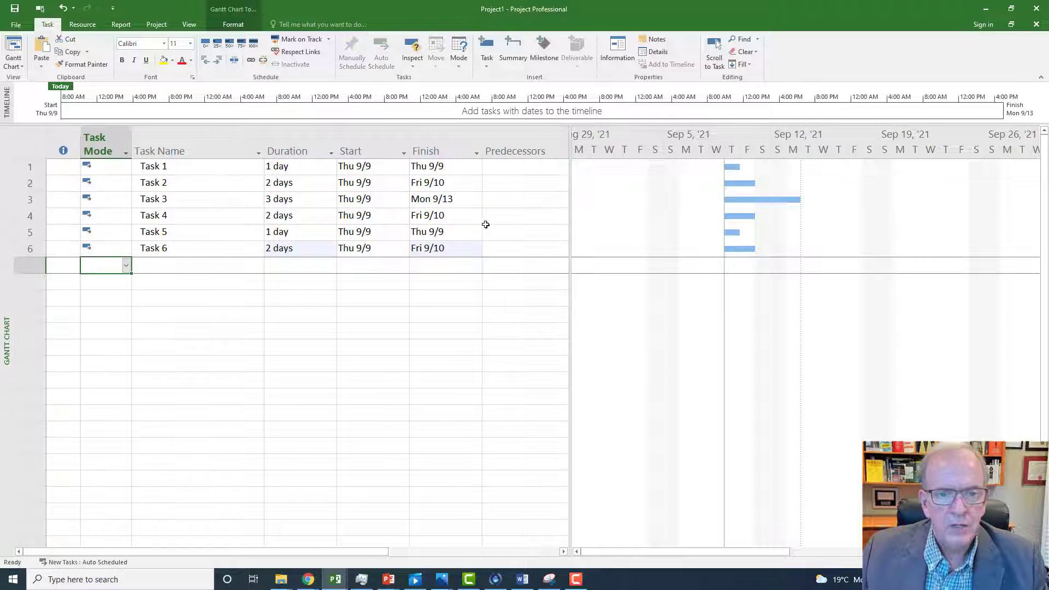
pyautogui.click(514, 182)
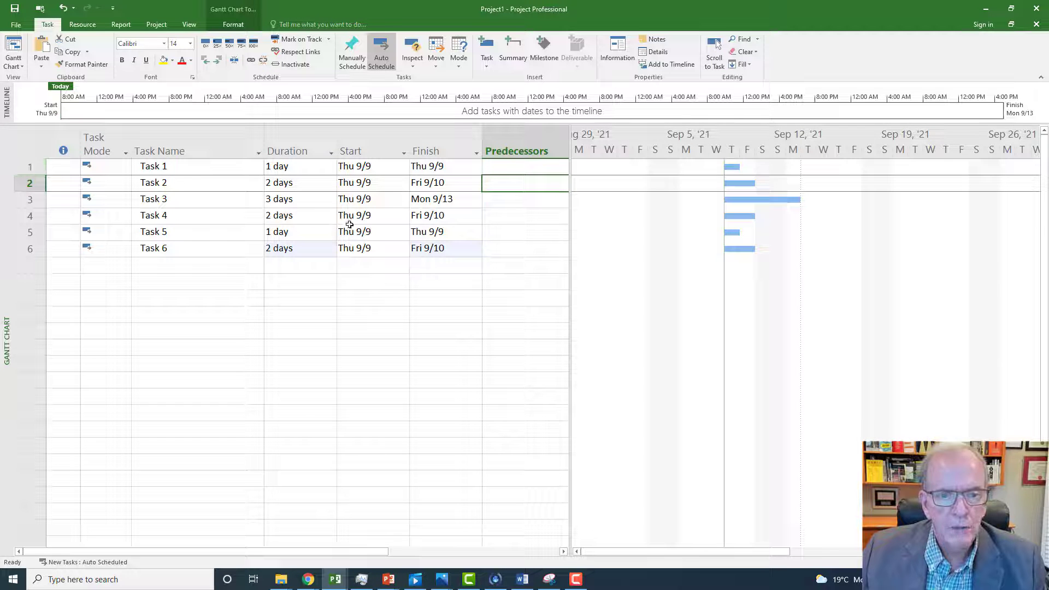
pyautogui.write('1')
pyautogui.click(458, 220)
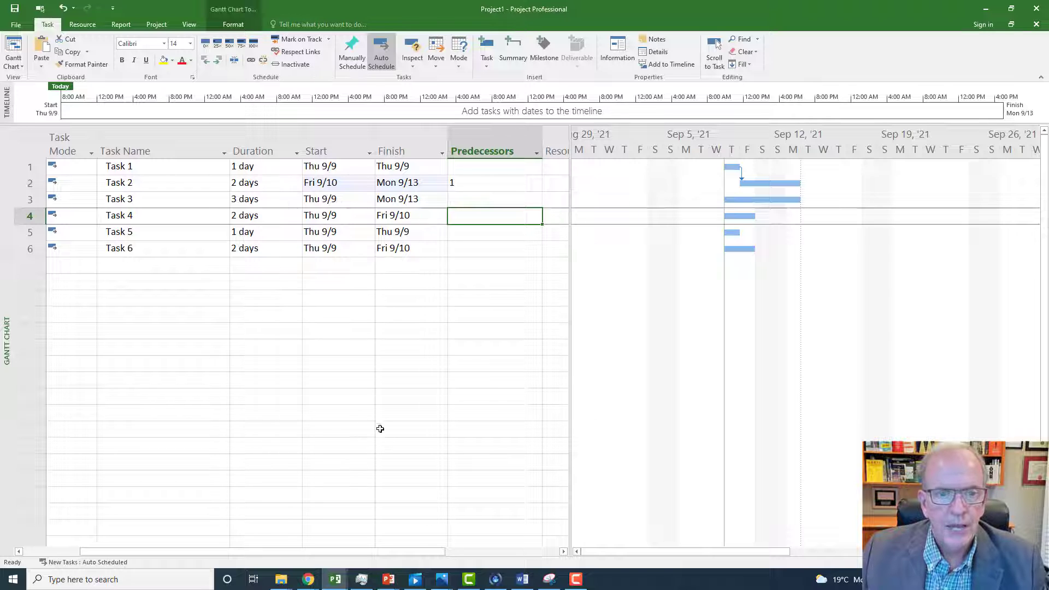
pyautogui.moveTo(22, 183); pyautogui.dragTo(21, 243)
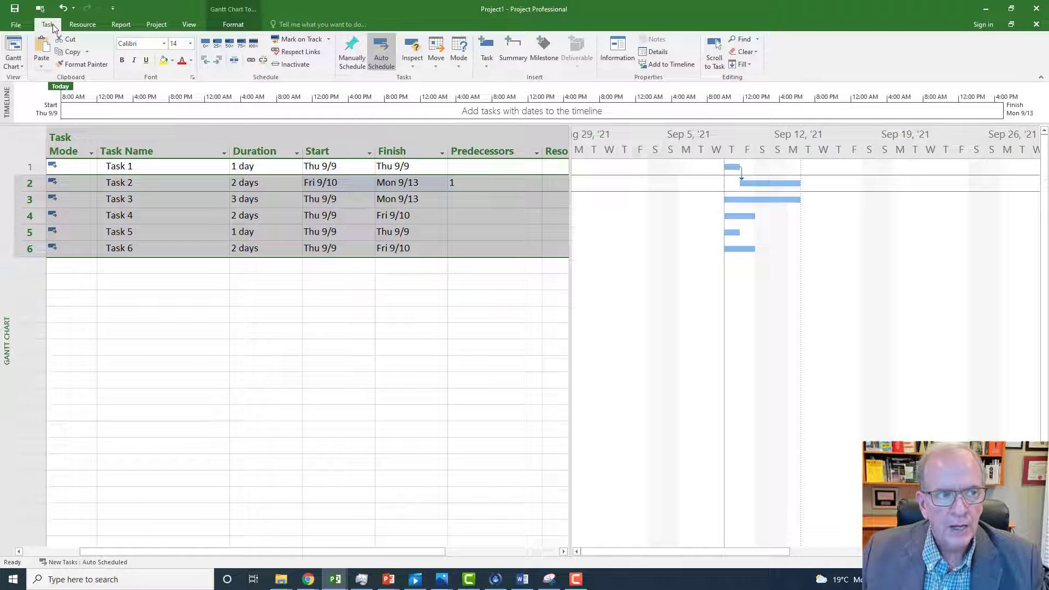
# Link Tasks 2–6 in sequence and give the Gantt chart more room.
pyautogui.click(251, 61)
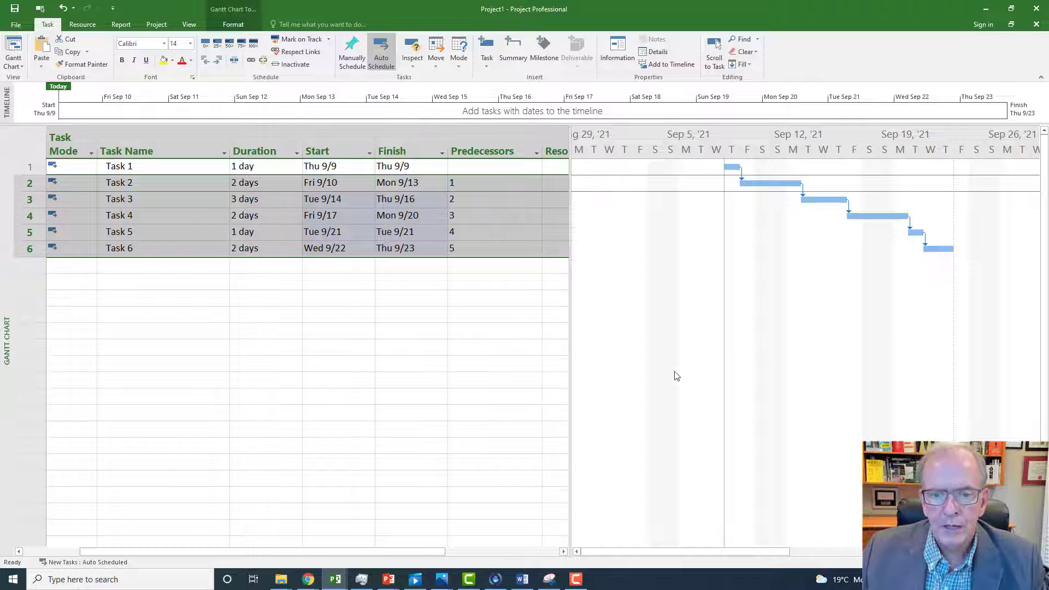
pyautogui.moveTo(568, 327); pyautogui.dragTo(549, 327)
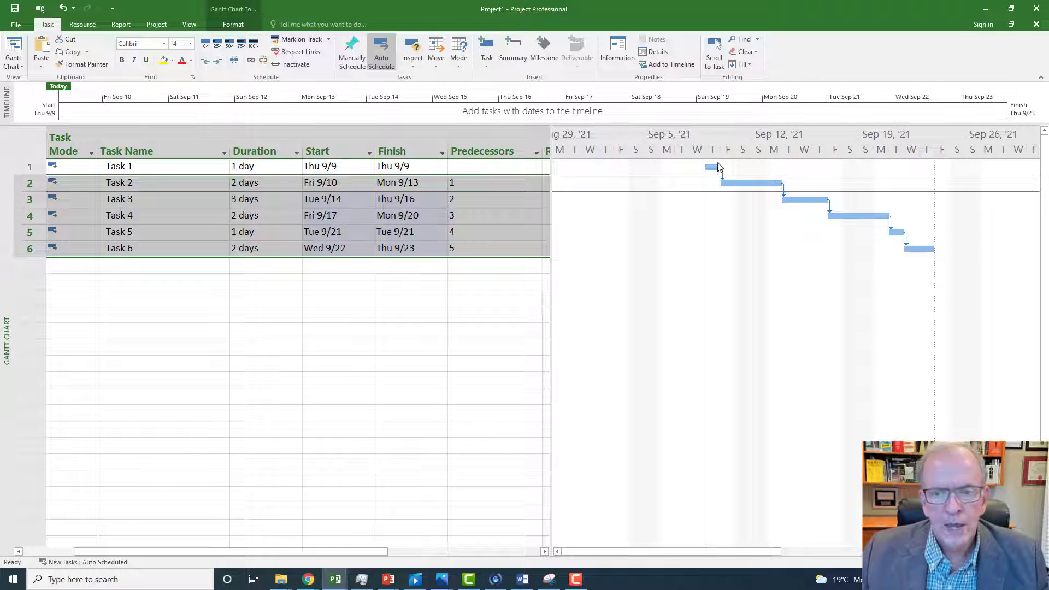
pyautogui.moveTo(717, 182)
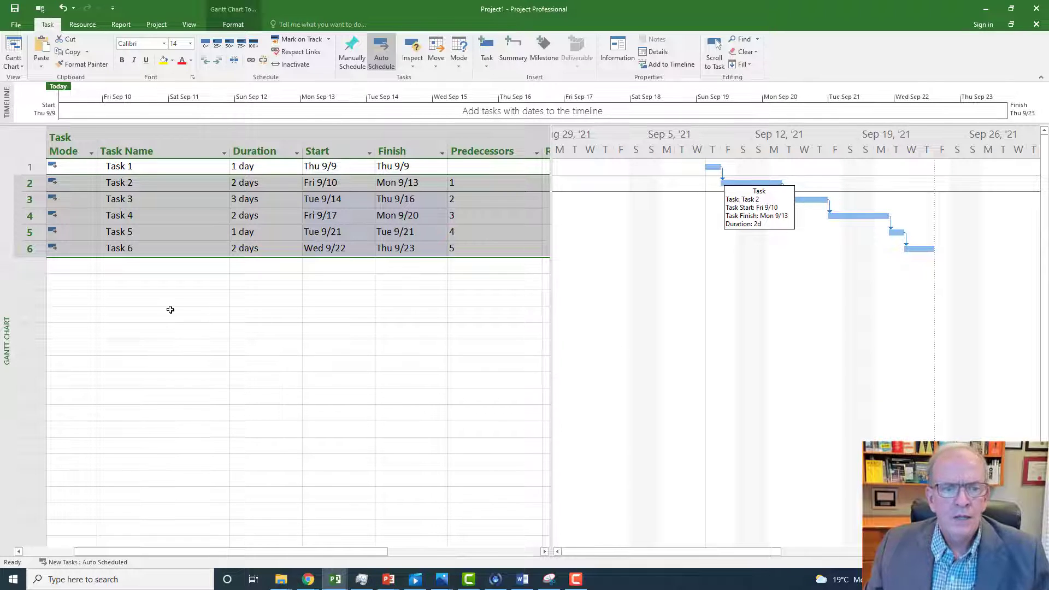
pyautogui.click(185, 288)
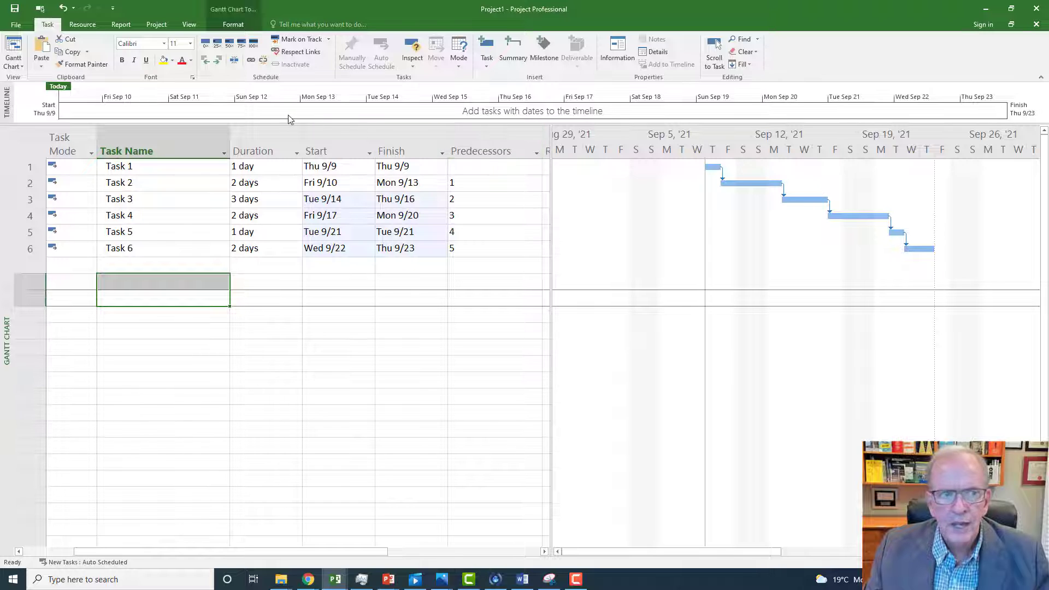
pyautogui.click(235, 61)
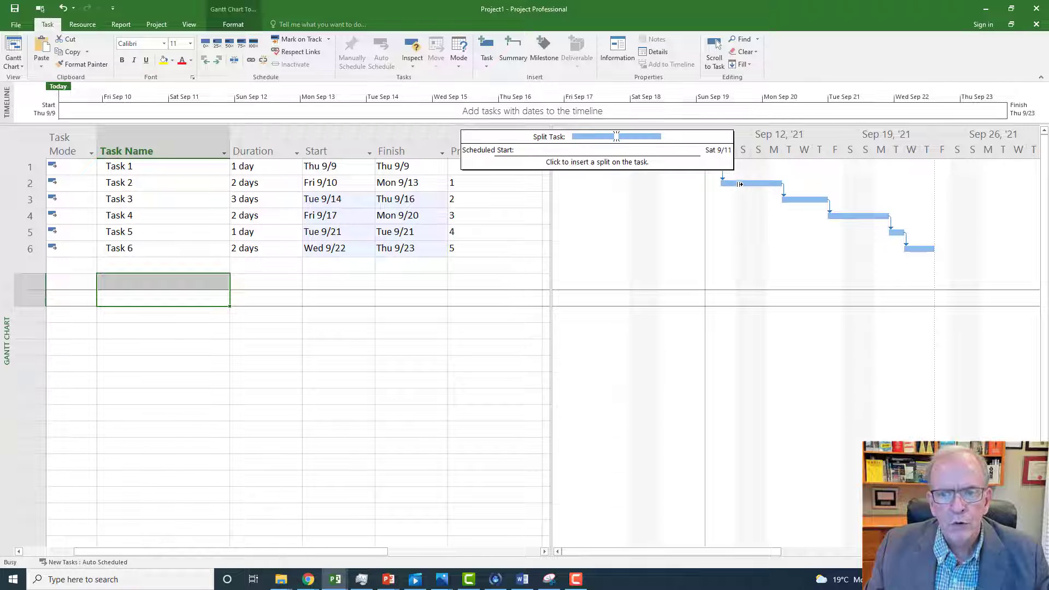
pyautogui.moveTo(740, 183); pyautogui.dragTo(797, 183)
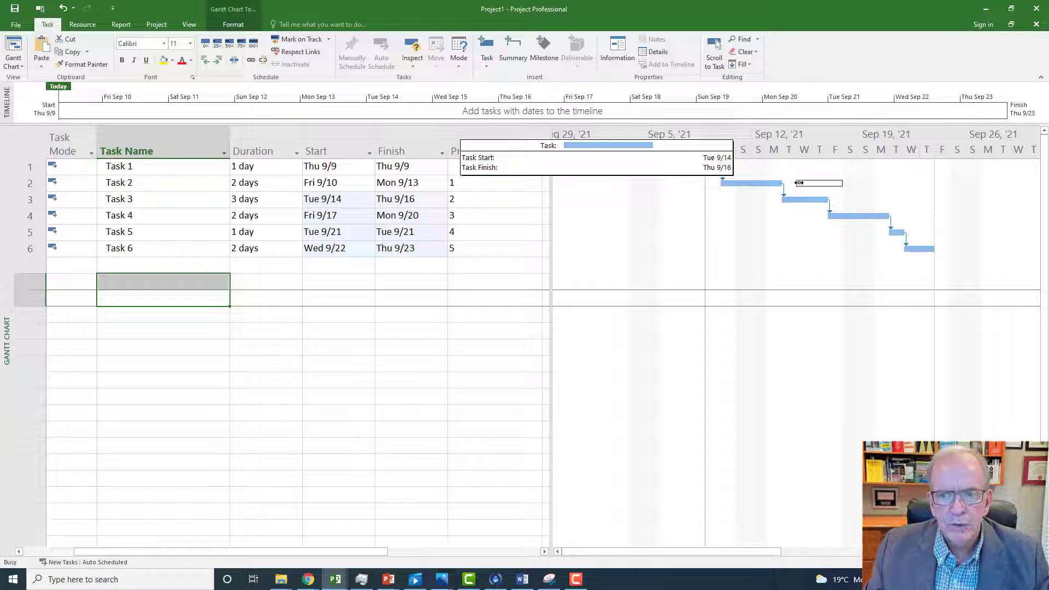
pyautogui.moveTo(798, 183); pyautogui.dragTo(801, 183)
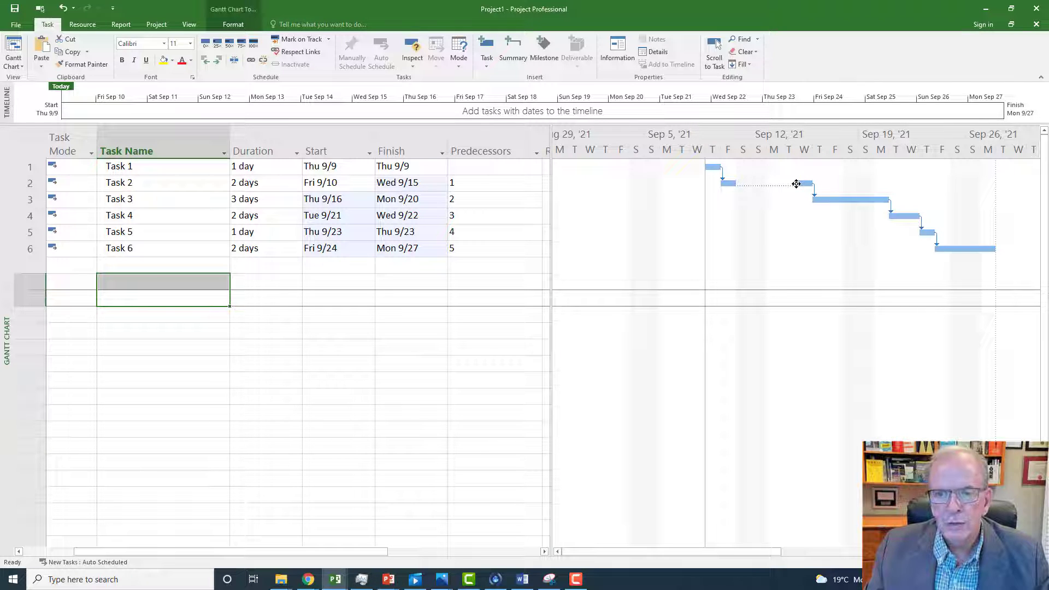
pyautogui.moveTo(797, 184)
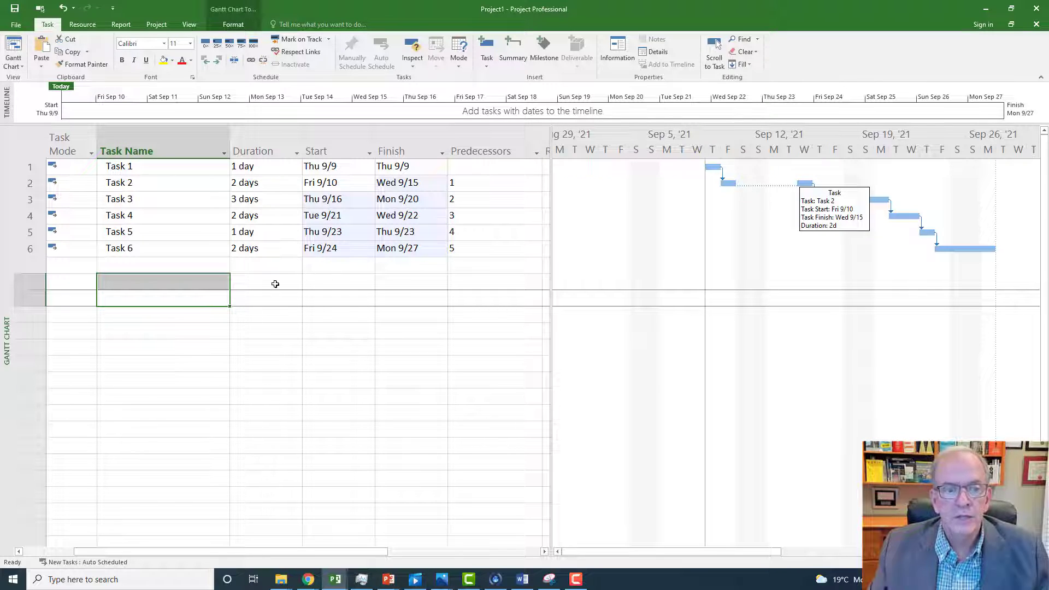
pyautogui.click(188, 262)
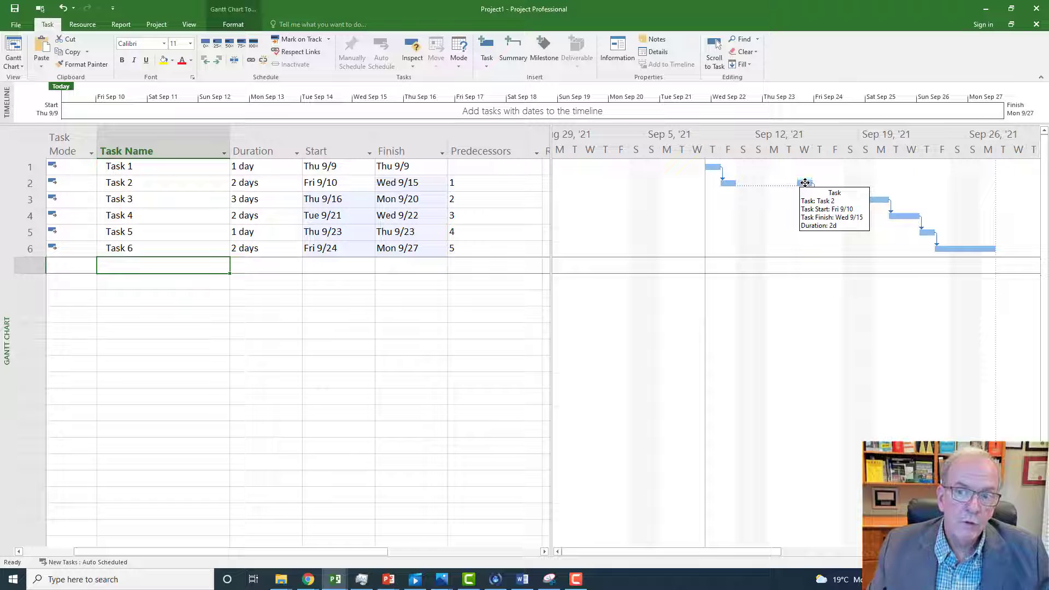
pyautogui.moveTo(805, 183); pyautogui.dragTo(733, 183)
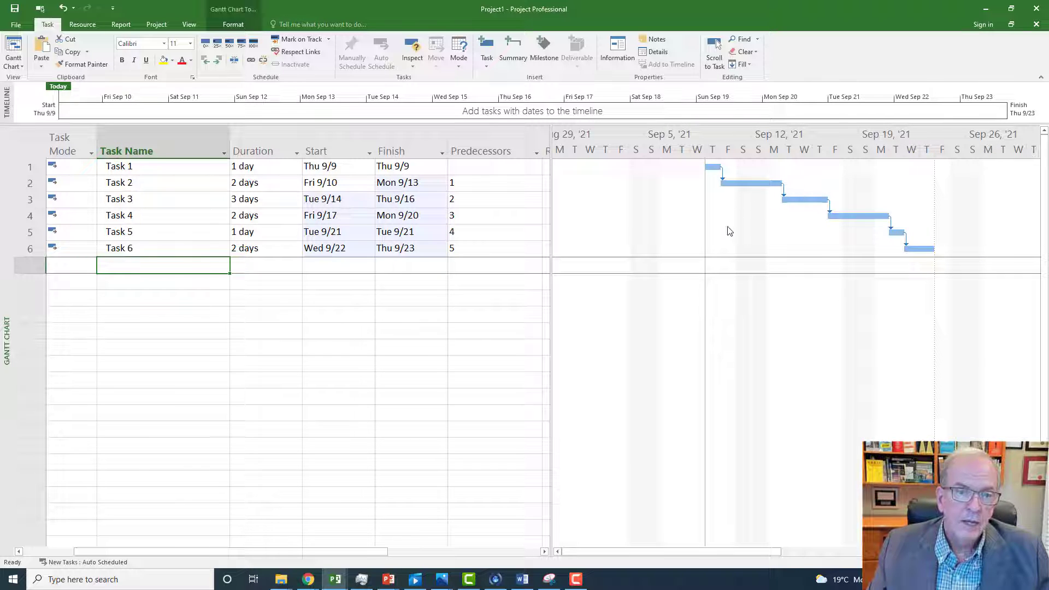
# Split Task 2's bar, dragging its second part right so it finishes Thu 9/16.
pyautogui.click(234, 61)
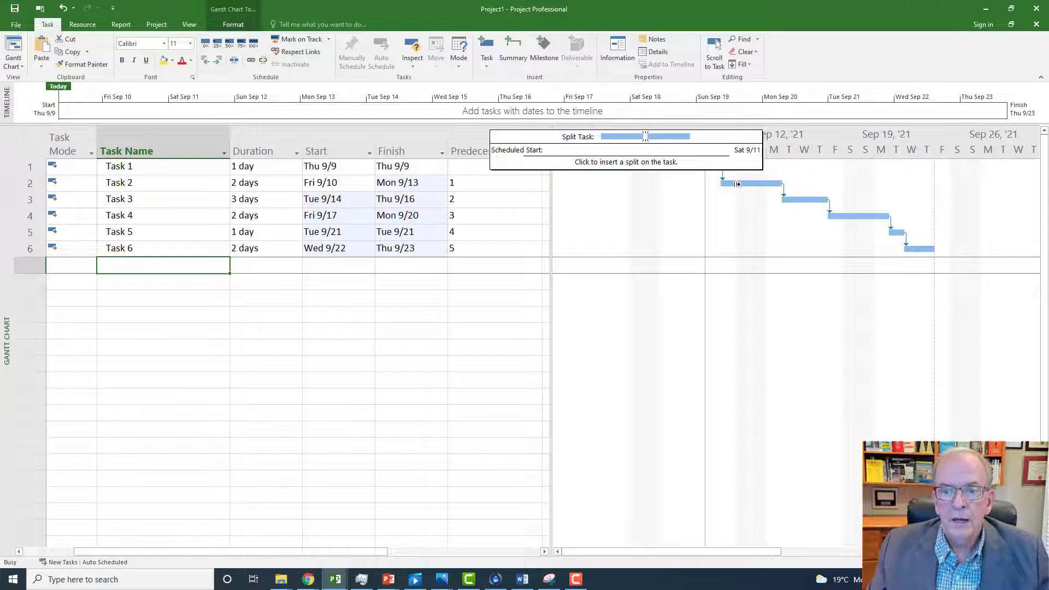
pyautogui.moveTo(739, 183); pyautogui.dragTo(826, 183)
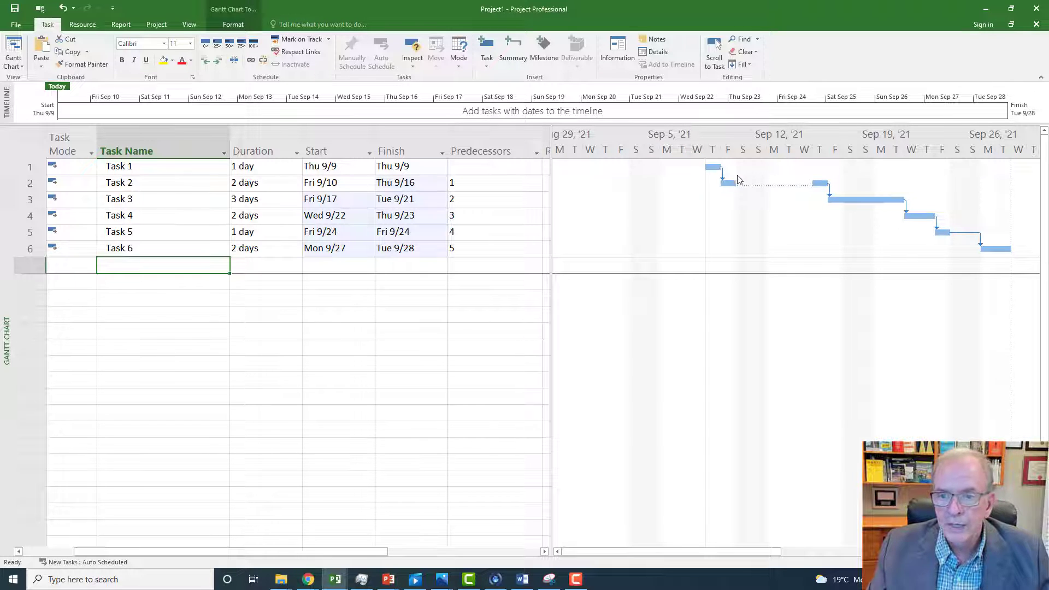
# Set a -1 day lag on the Task 2–Task 3 link.
pyautogui.doubleClick(828, 193)
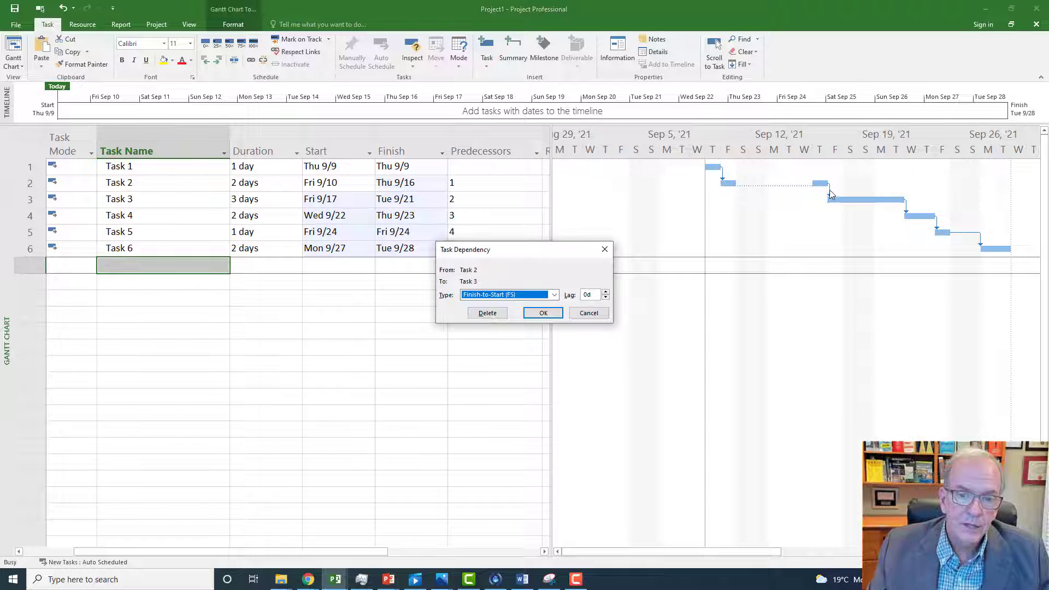
pyautogui.click(605, 299)
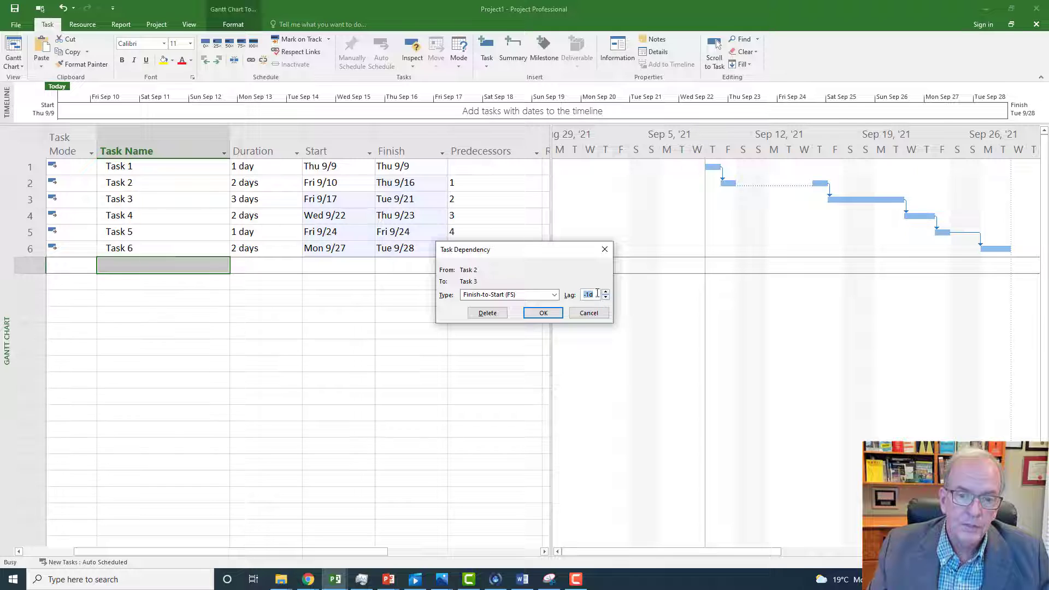
pyautogui.click(543, 313)
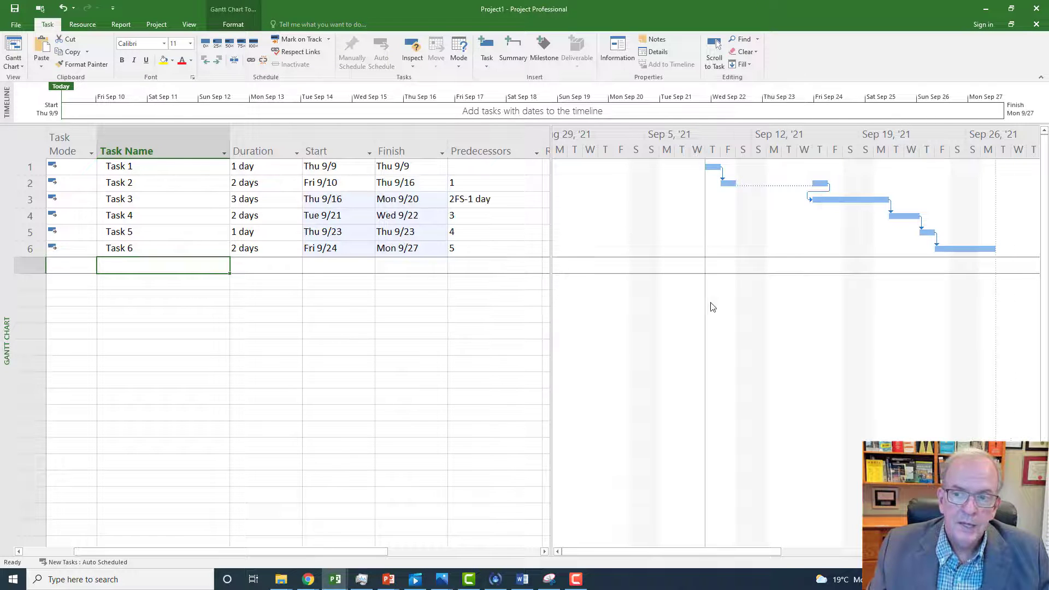
pyautogui.click(808, 199)
pyautogui.click(342, 281)
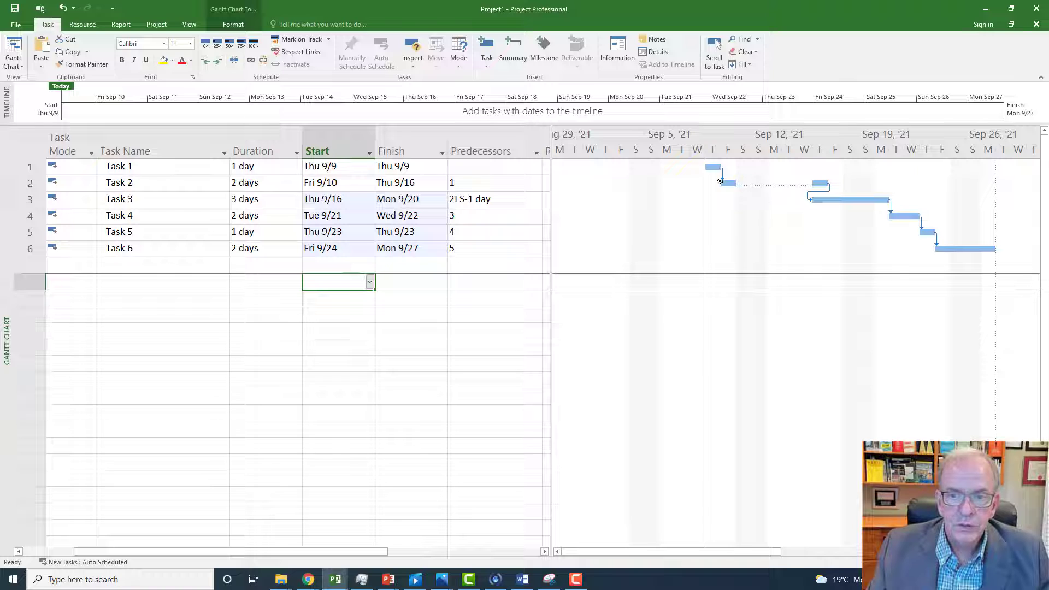
# Change the Task 2–Task 3 link to Start-to-Start (SS) with a 4-day lag.
pyautogui.doubleClick(812, 197)
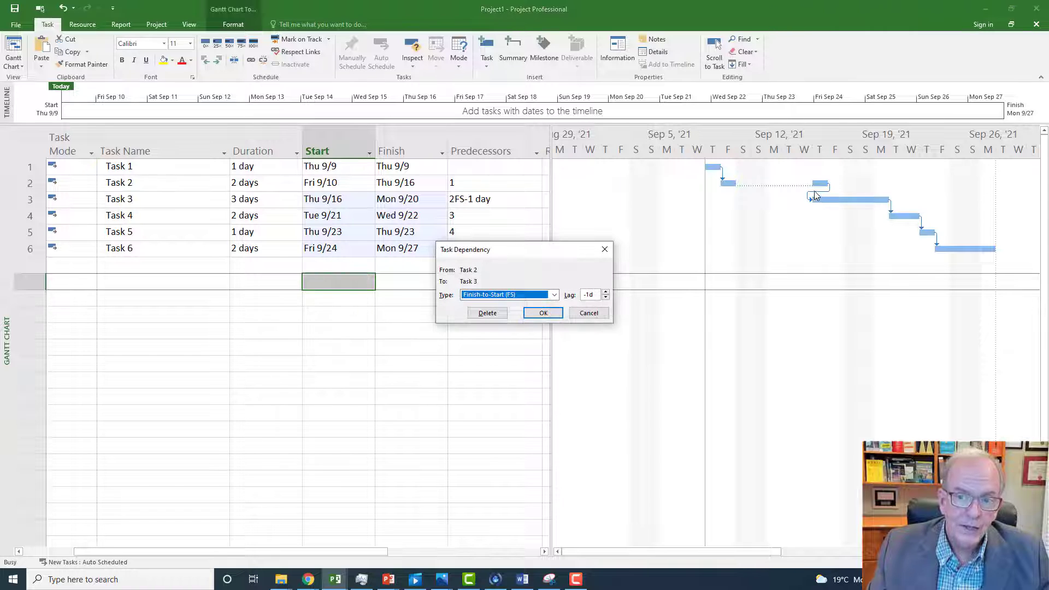
pyautogui.moveTo(554, 250); pyautogui.dragTo(548, 168)
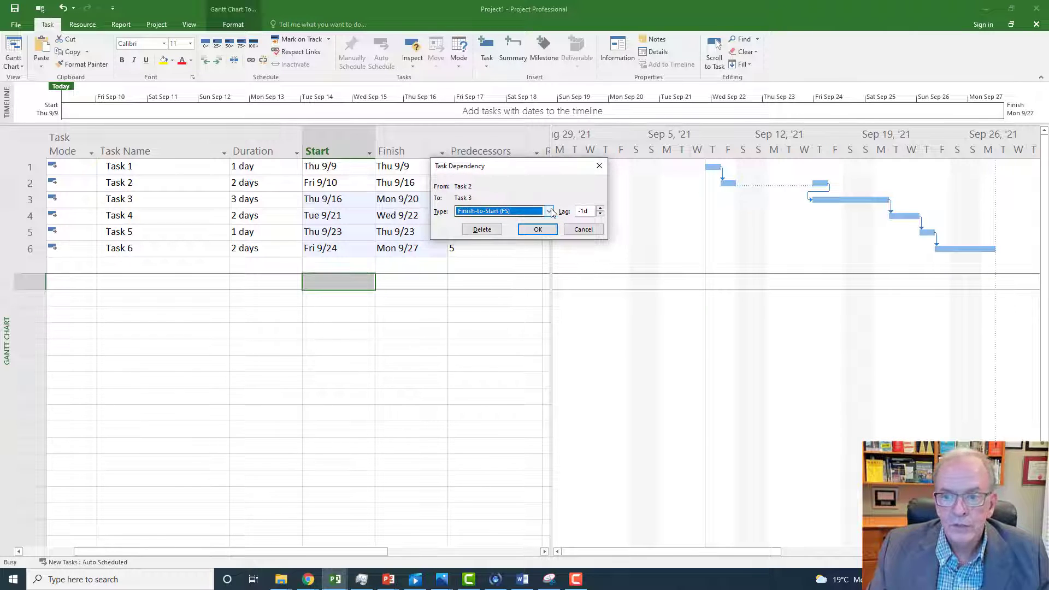
pyautogui.click(548, 211)
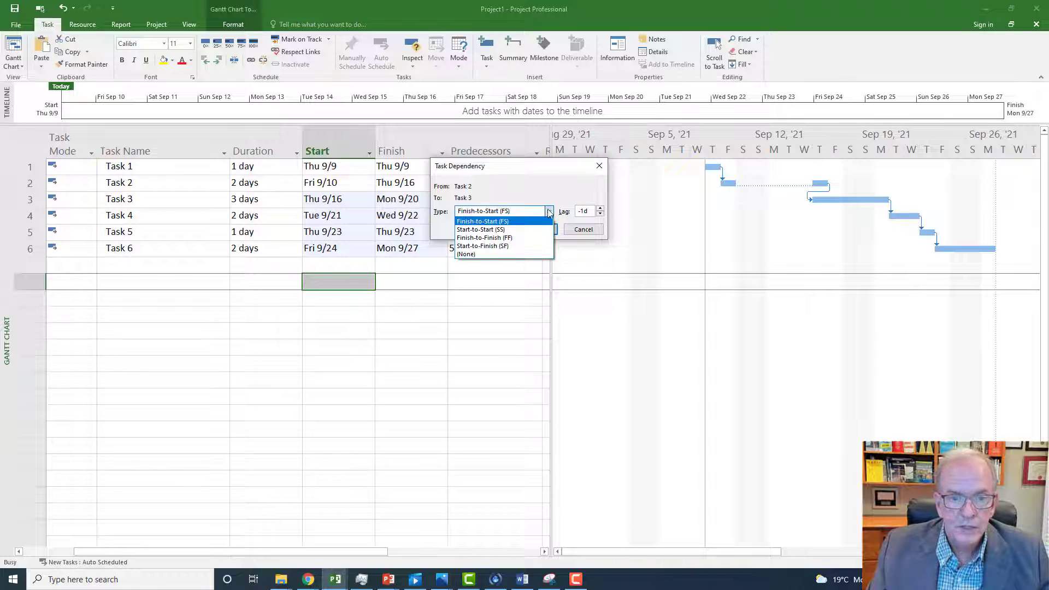
pyautogui.click(542, 242)
pyautogui.moveTo(541, 171); pyautogui.dragTo(532, 282)
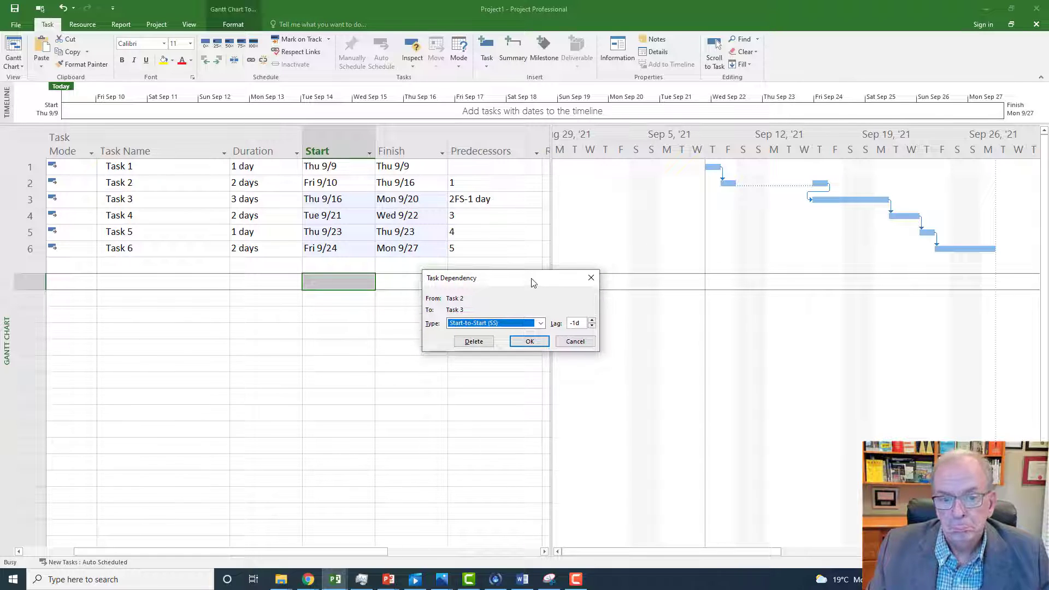
pyautogui.click(591, 320)
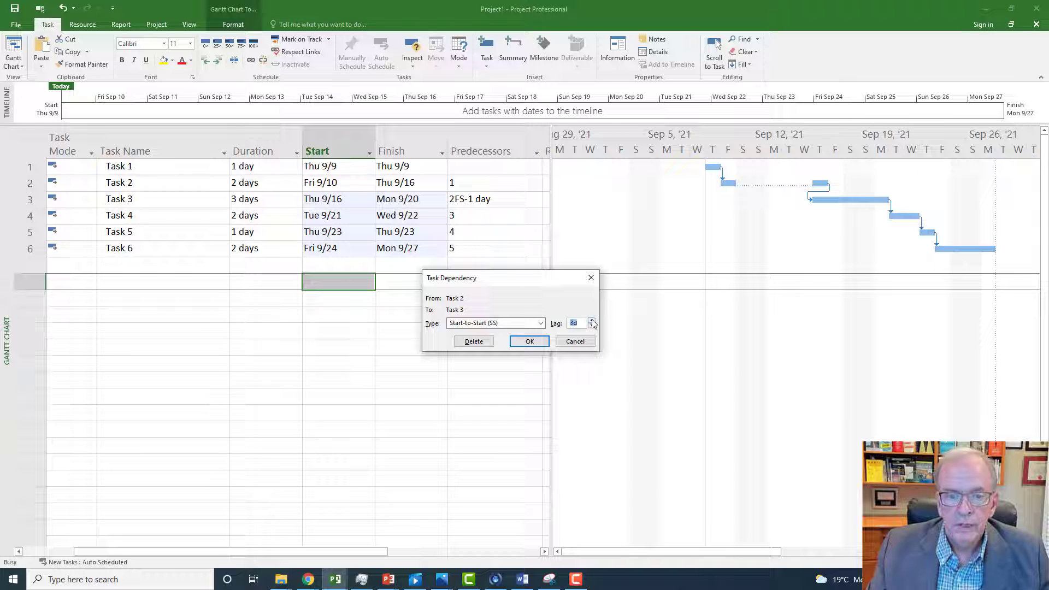
pyautogui.click(592, 321)
pyautogui.click(541, 342)
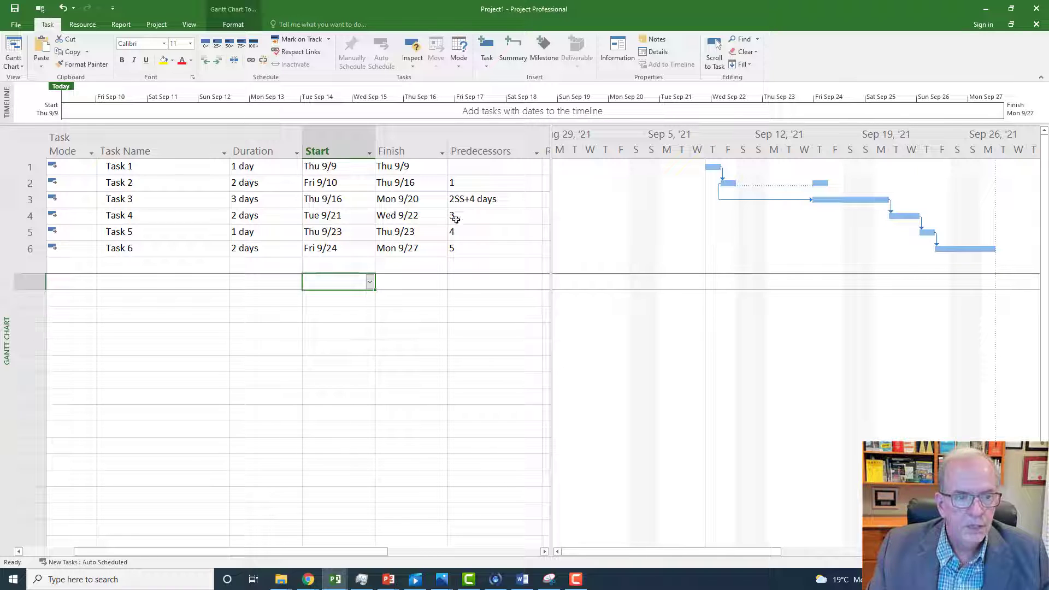
# Set Task 4's predecessors to 3,2, then select the empty row's task name cell.
pyautogui.click(488, 220)
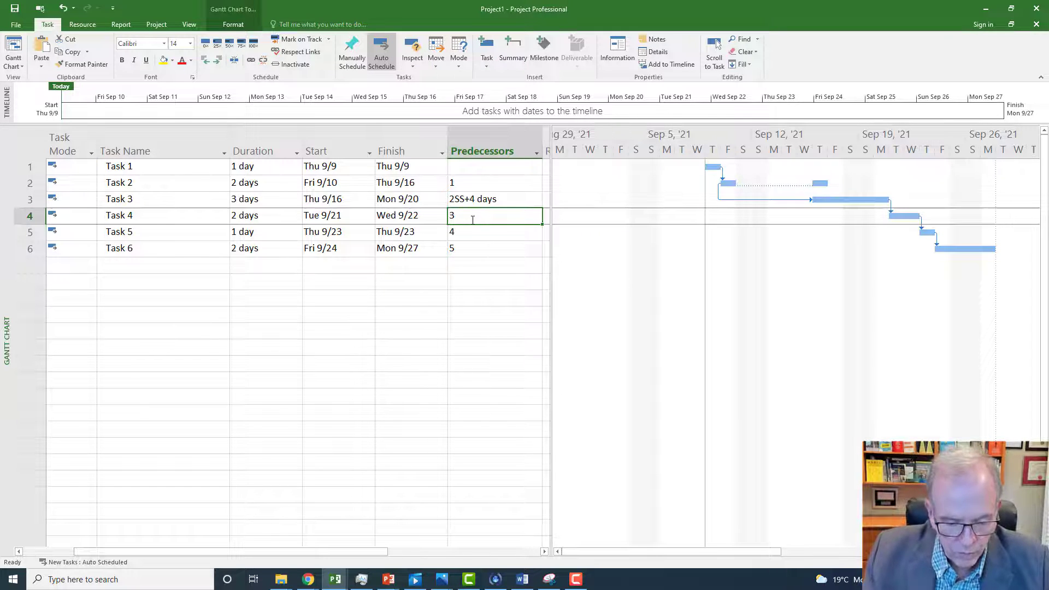
pyautogui.write('2,3')
pyautogui.press('Return')
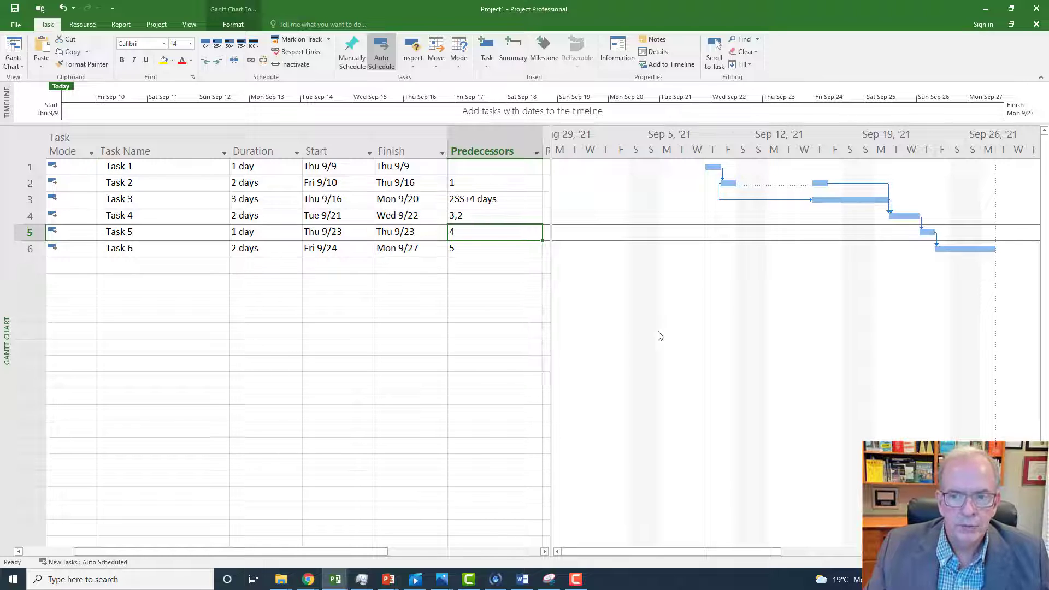
pyautogui.click(338, 283)
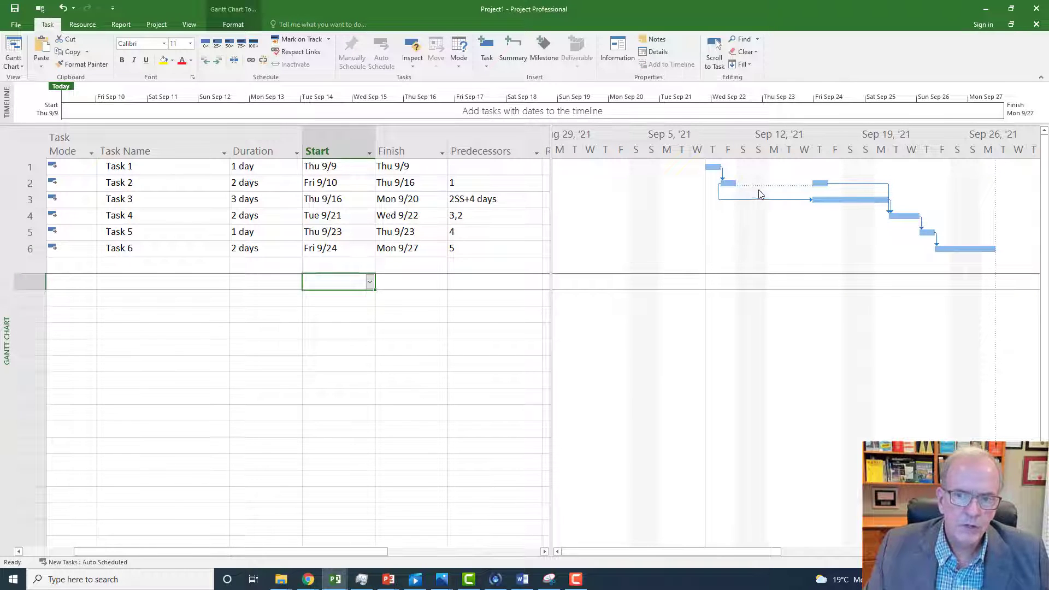
pyautogui.click(170, 284)
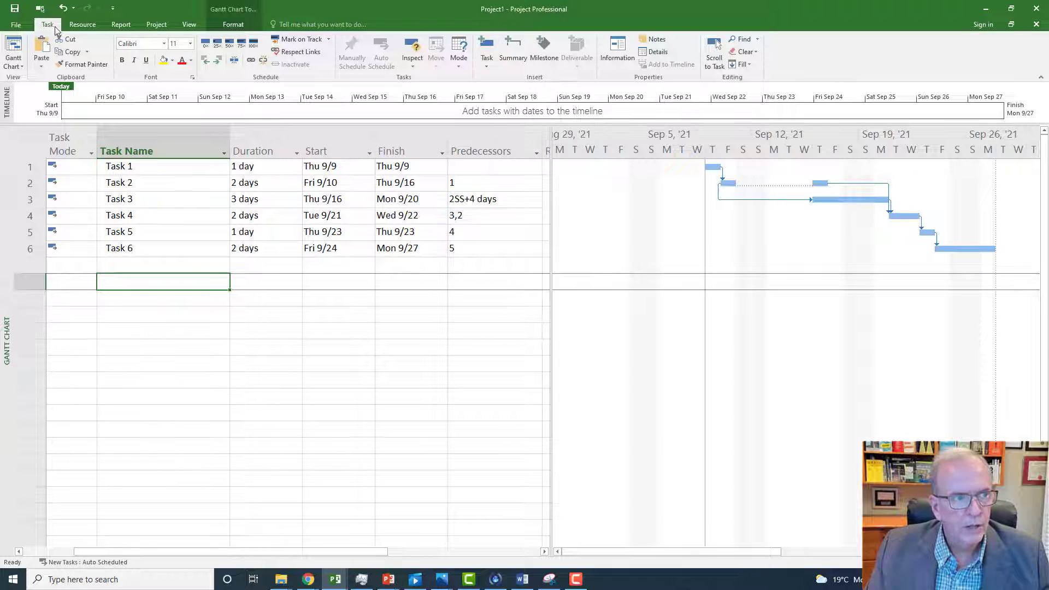
# Create the recurring task 'Site Safety Meetings': 1 hr, weekly on Mondays, ending after 3 occurrences.
pyautogui.click(487, 68)
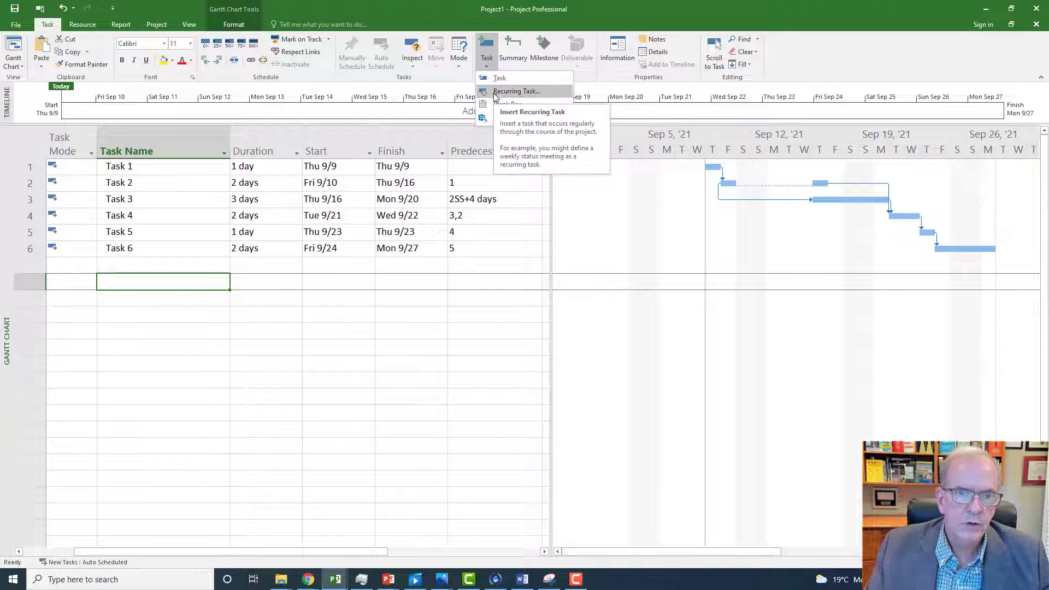
pyautogui.click(495, 92)
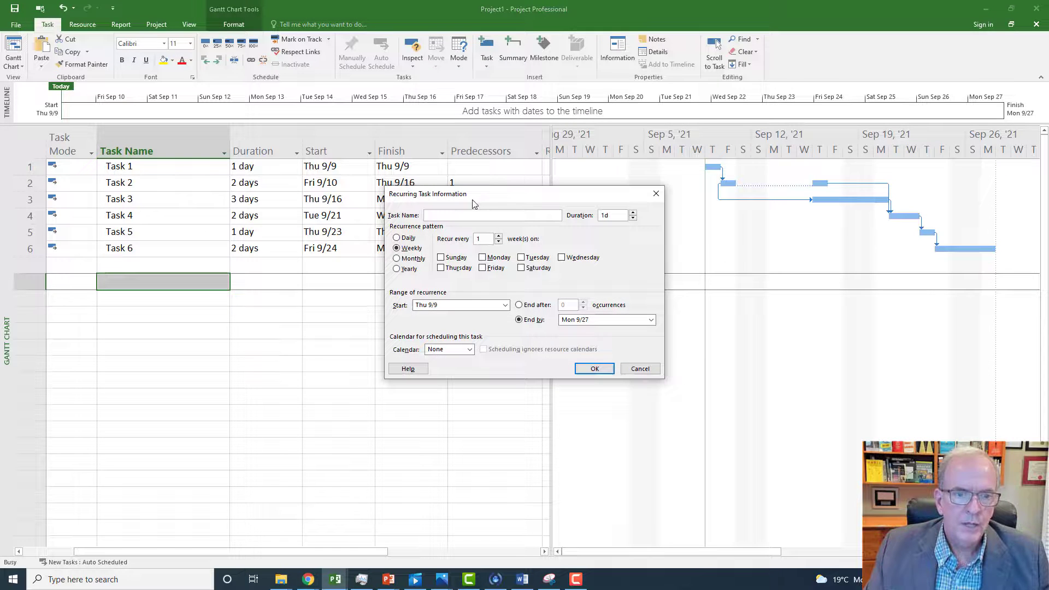
pyautogui.moveTo(478, 196); pyautogui.dragTo(352, 52)
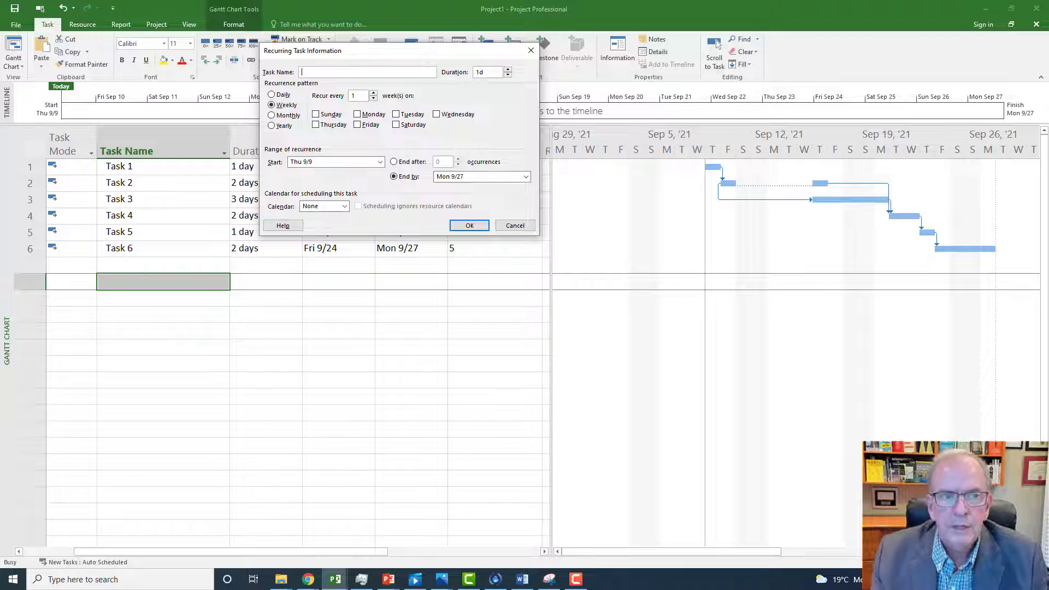
pyautogui.write('Site S')
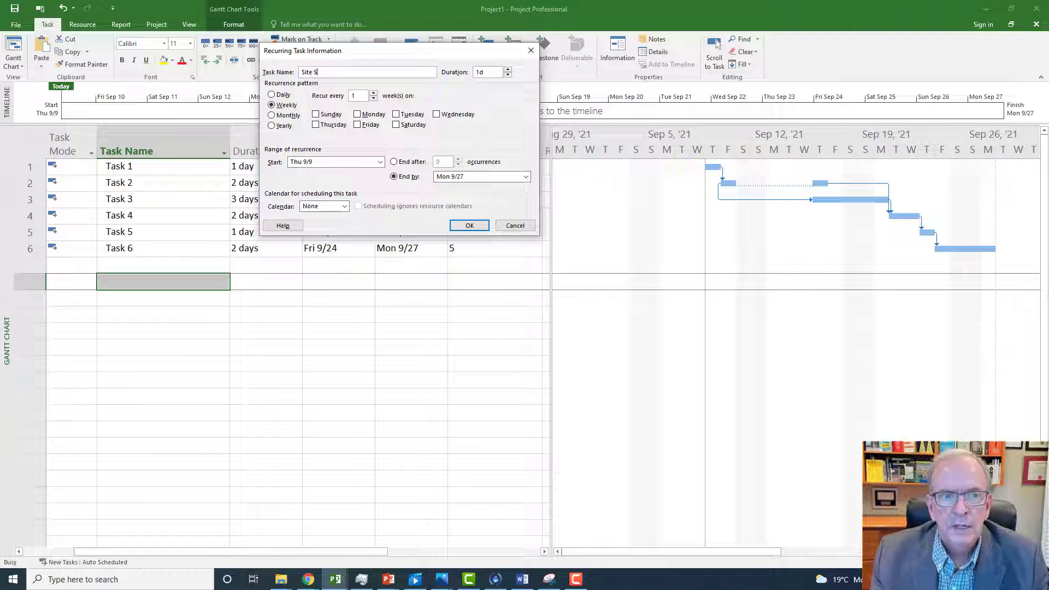
pyautogui.write('afety Me')
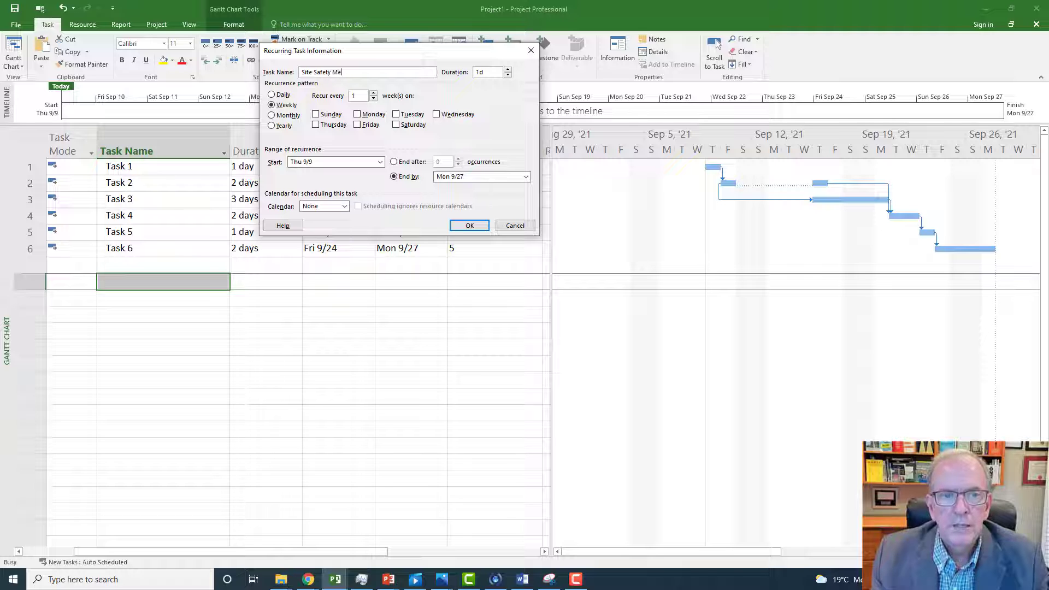
pyautogui.write('etings')
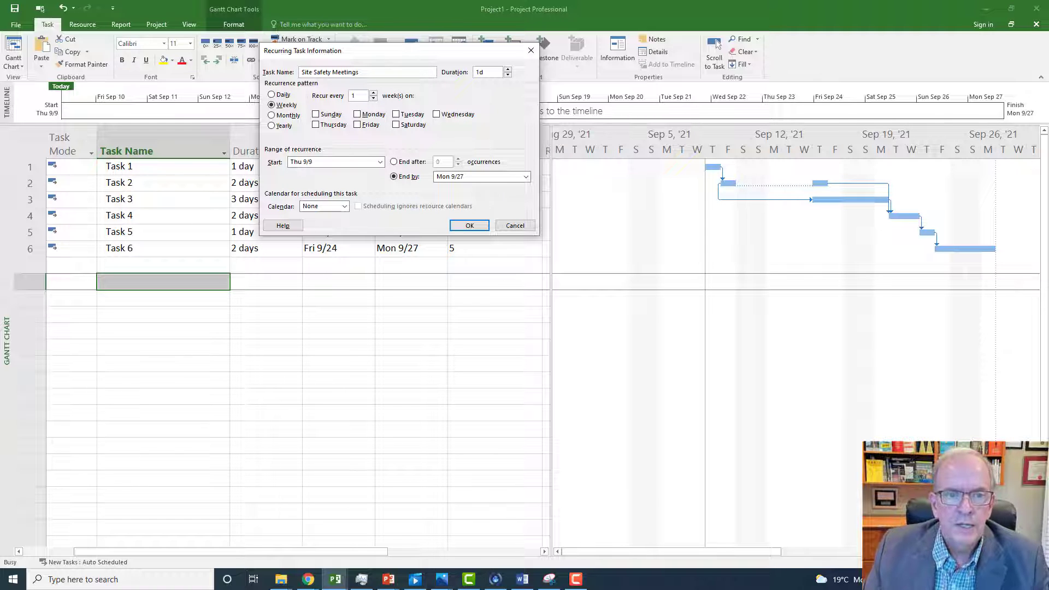
pyautogui.click(357, 114)
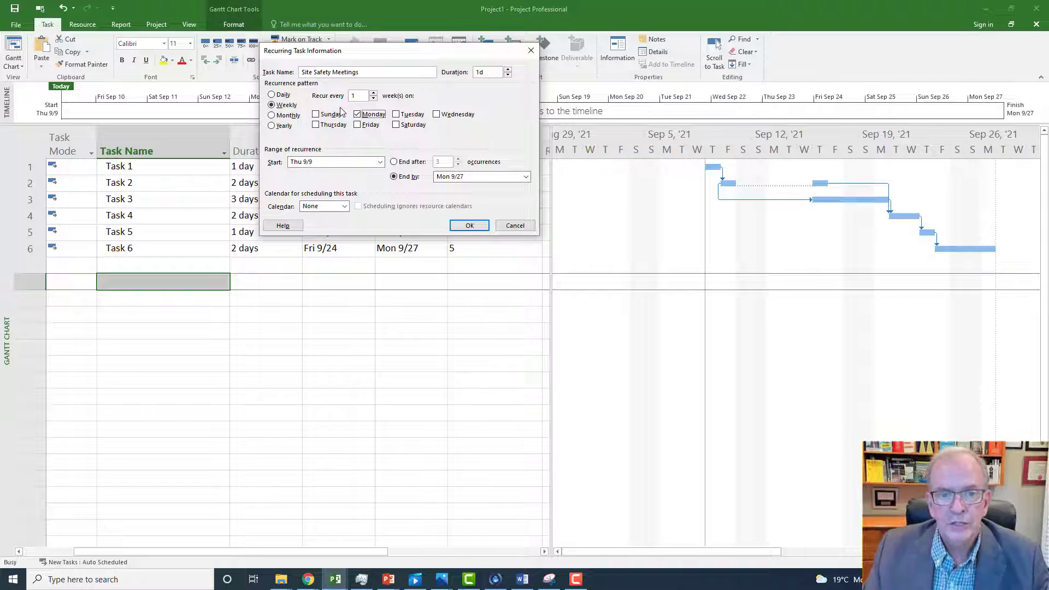
pyautogui.click(490, 72)
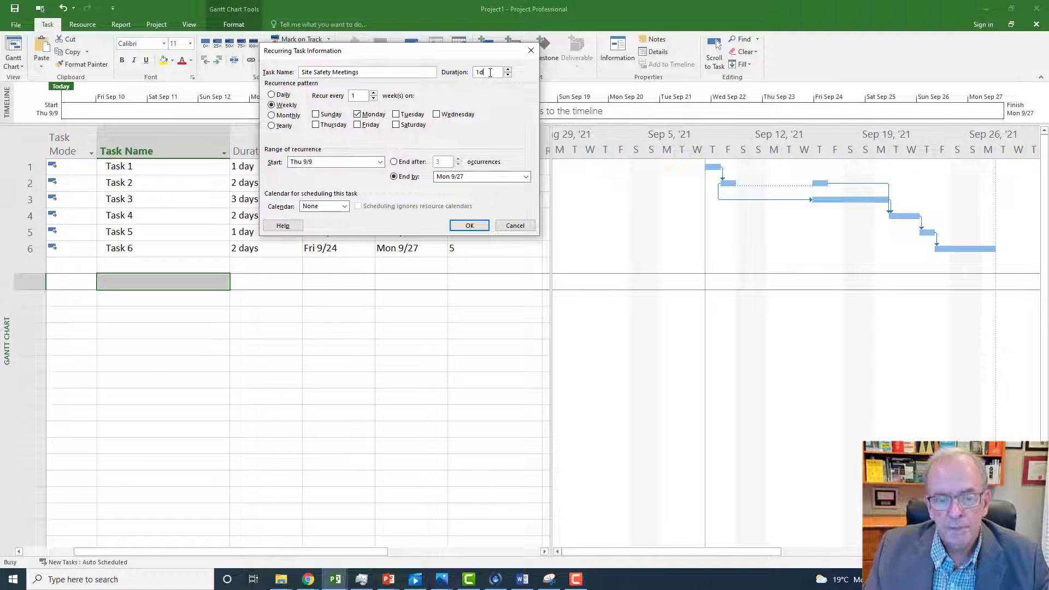
pyautogui.press('BackSpace')
pyautogui.write('h')
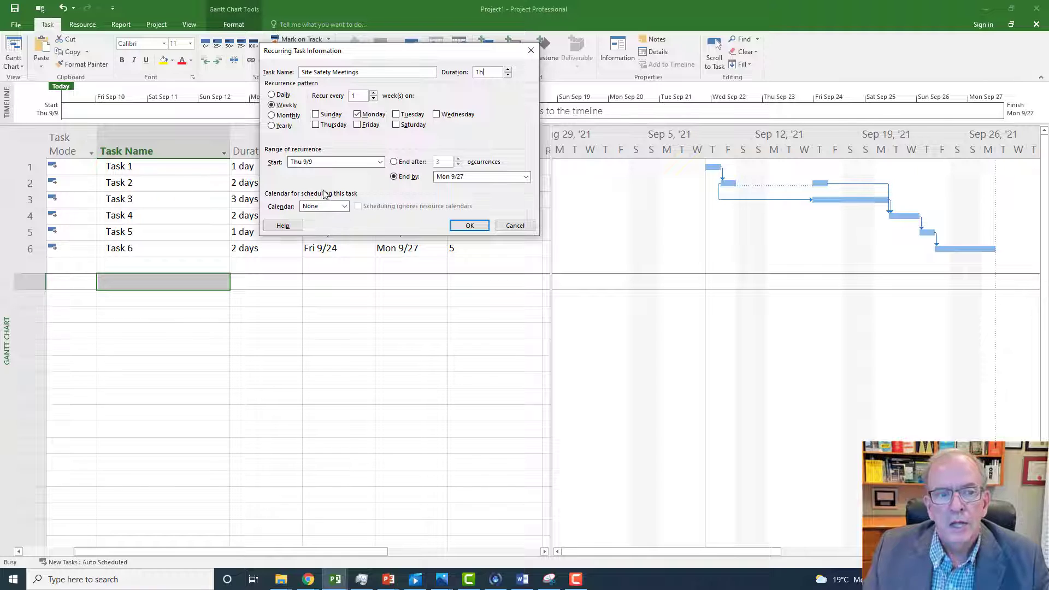
pyautogui.moveTo(423, 53); pyautogui.dragTo(637, 71)
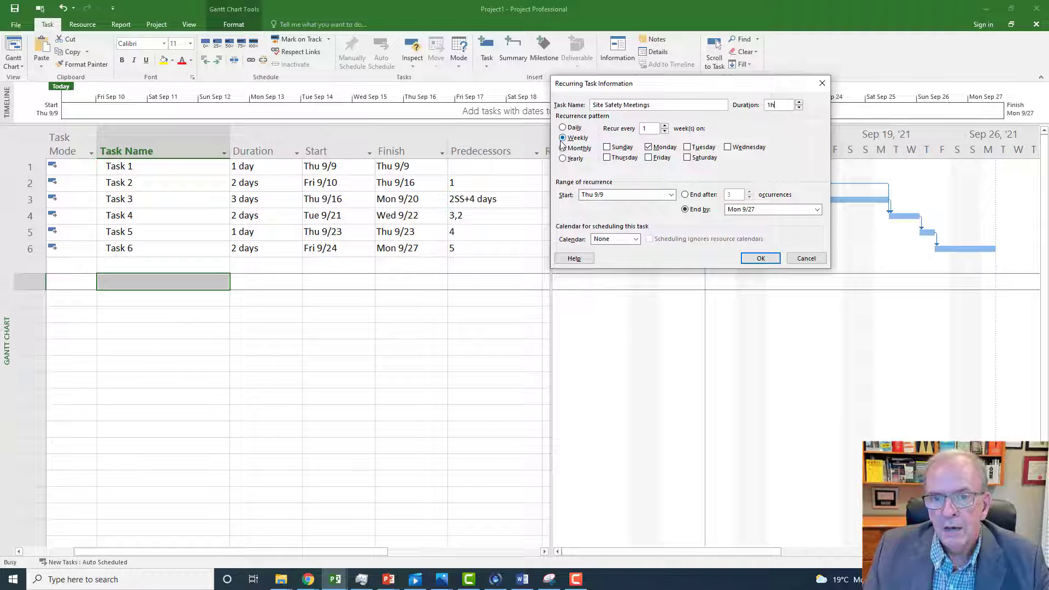
pyautogui.click(686, 196)
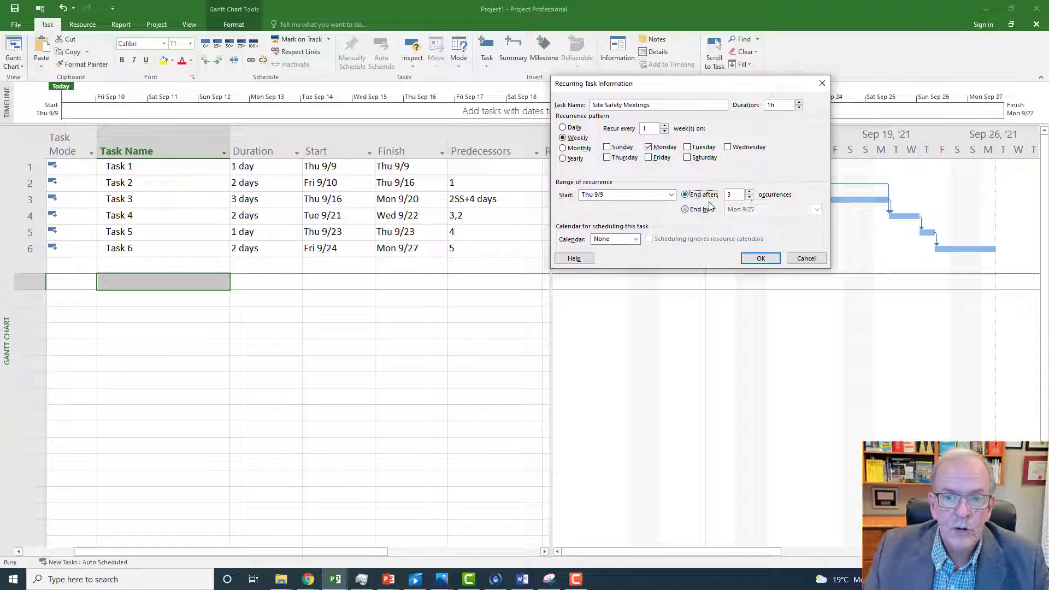
pyautogui.click(749, 198)
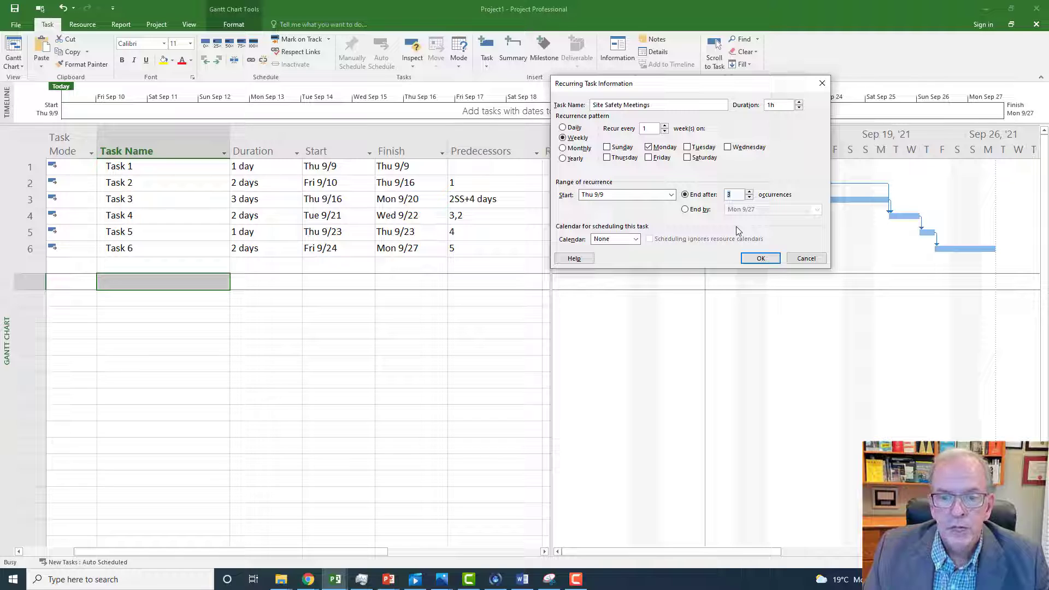
pyautogui.click(758, 258)
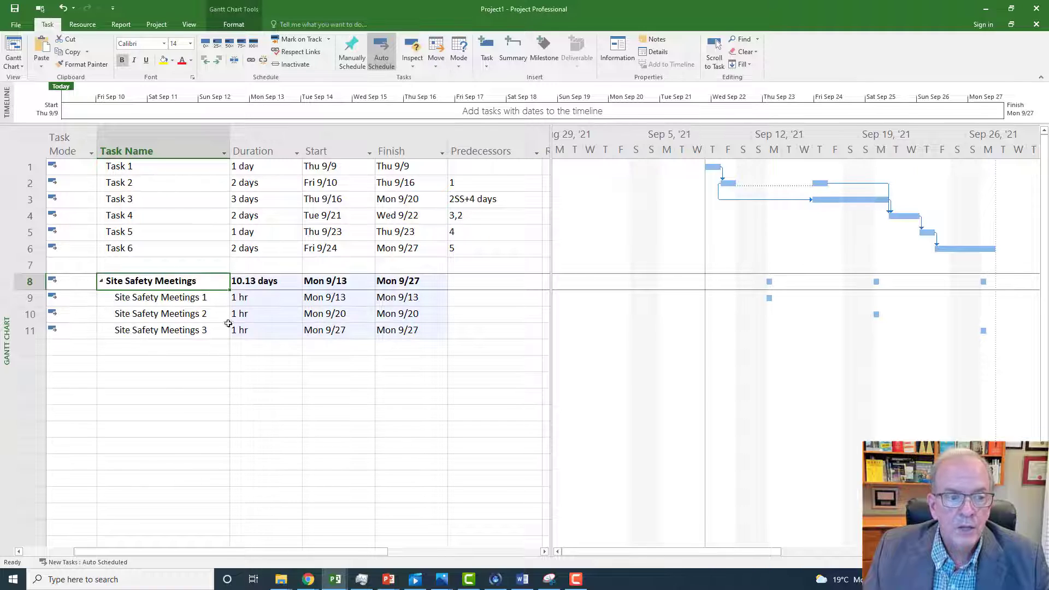
pyautogui.click(182, 299)
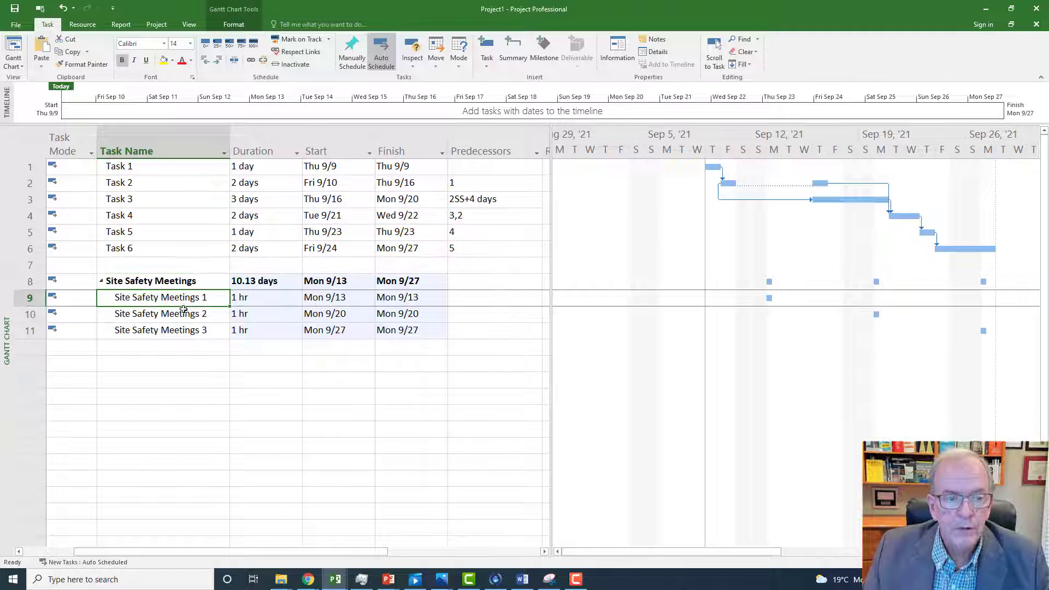
pyautogui.click(186, 314)
pyautogui.click(185, 334)
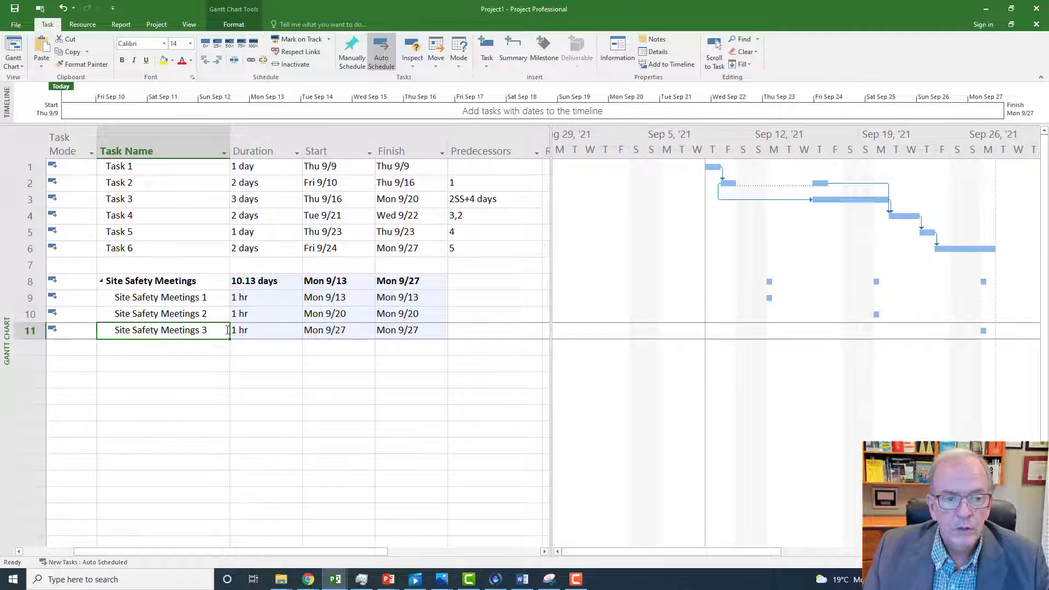
pyautogui.click(346, 300)
pyautogui.click(401, 298)
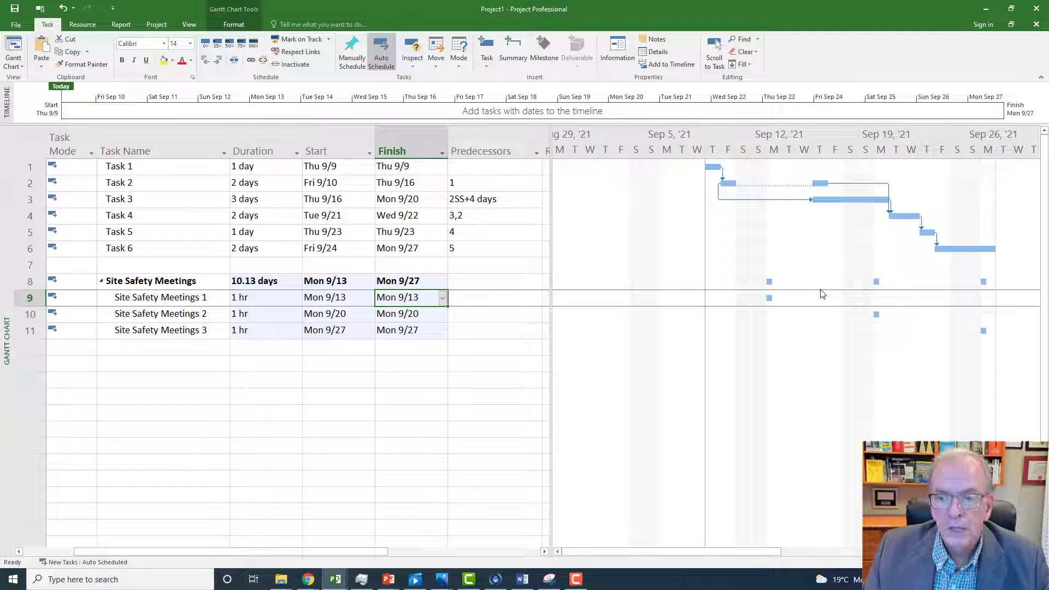
pyautogui.click(101, 282)
pyautogui.click(102, 282)
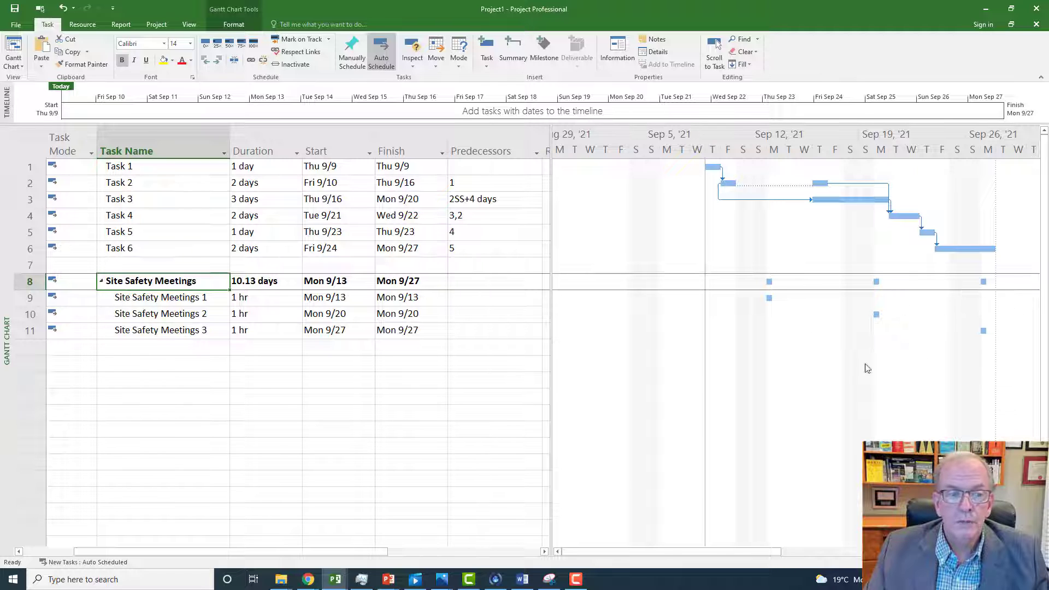
# Collapse the Site Safety Meetings summary row so its three occurrence rows are hidden.
pyautogui.click(257, 367)
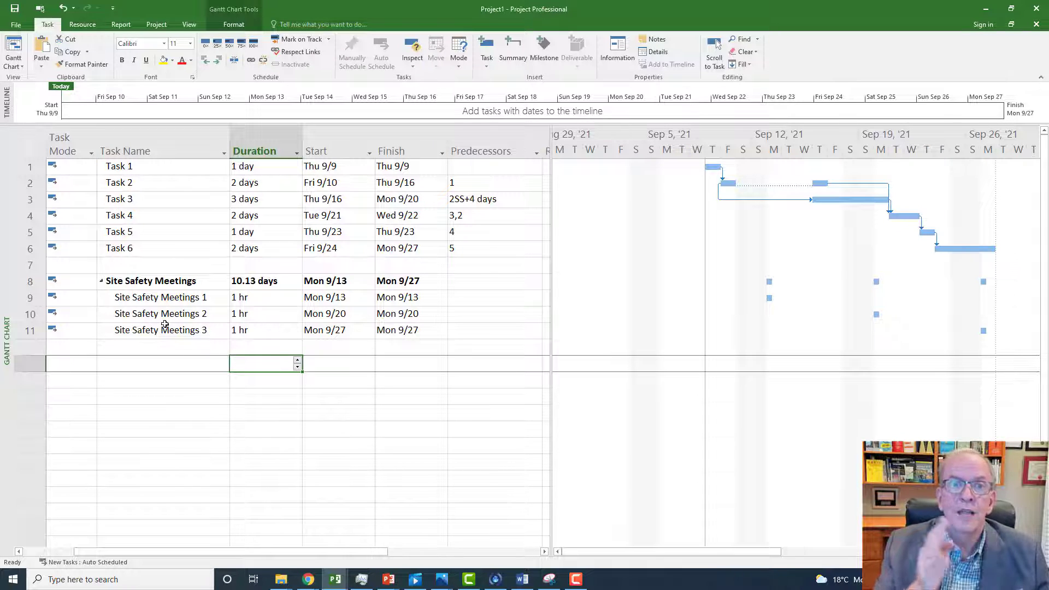
pyautogui.click(113, 281)
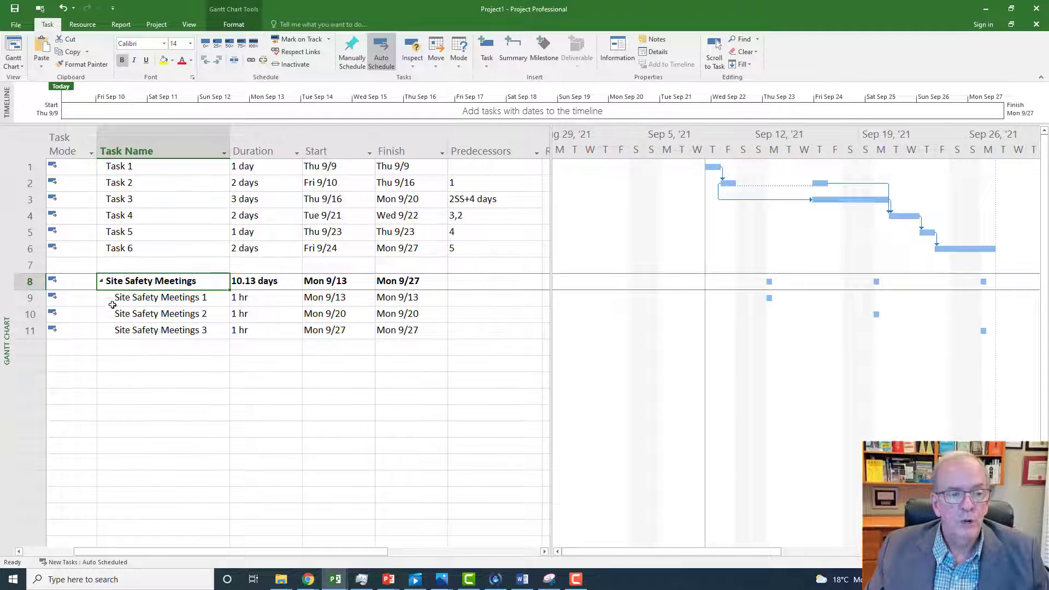
pyautogui.click(101, 282)
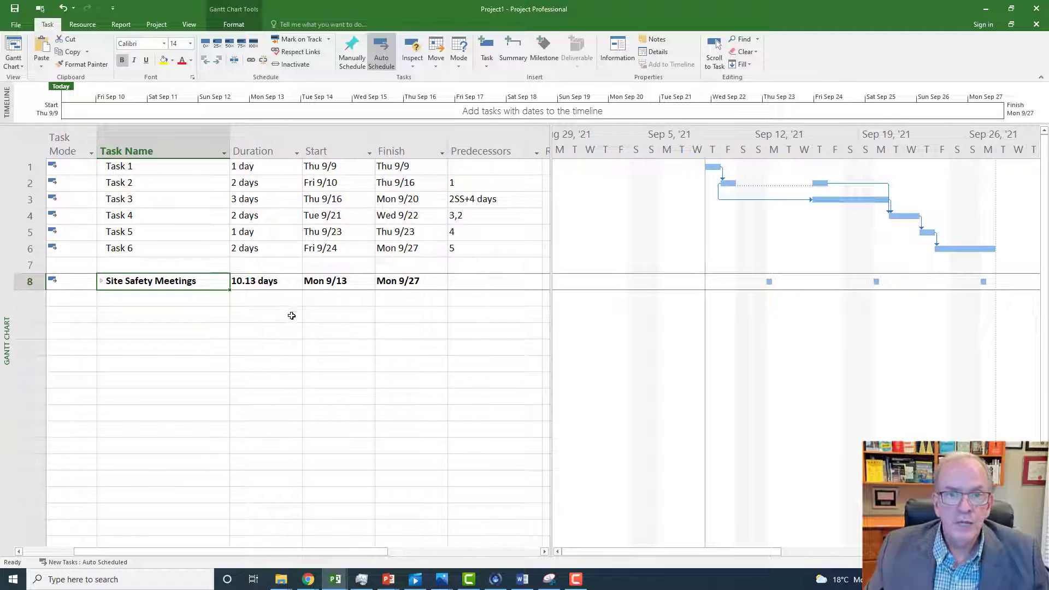
pyautogui.click(144, 312)
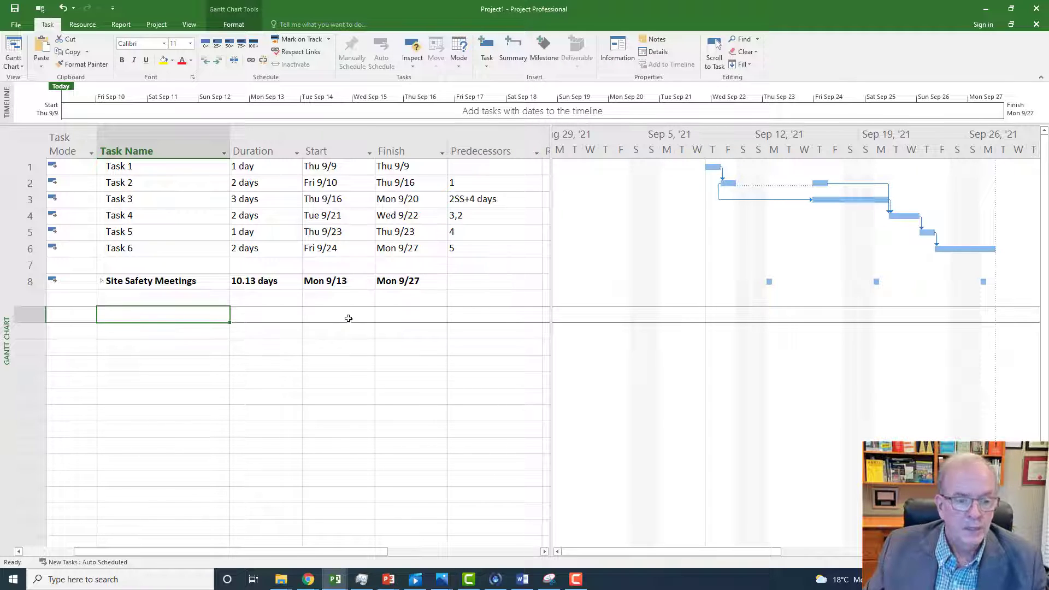
# Enter 'Task 7' in row 7 and insert a new milestone above it.
pyautogui.click(185, 266)
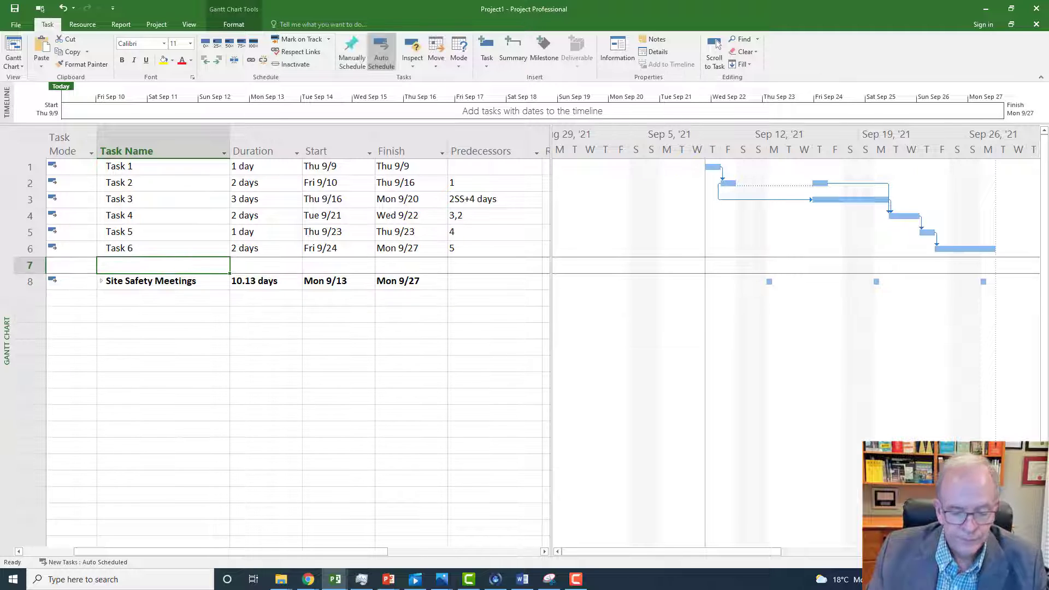
pyautogui.write('Task')
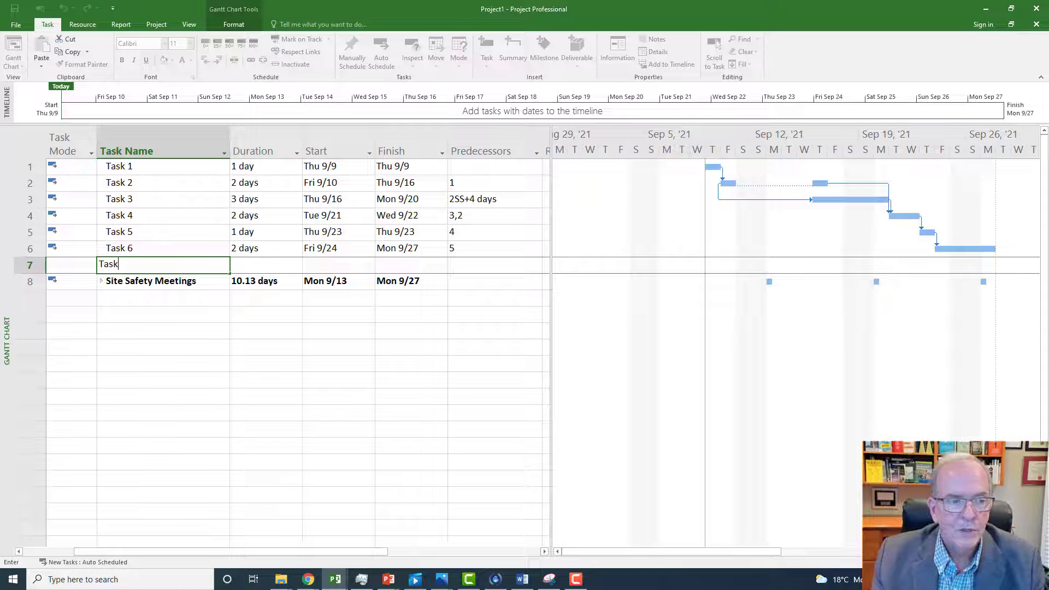
pyautogui.write(' 7')
pyautogui.press('Return')
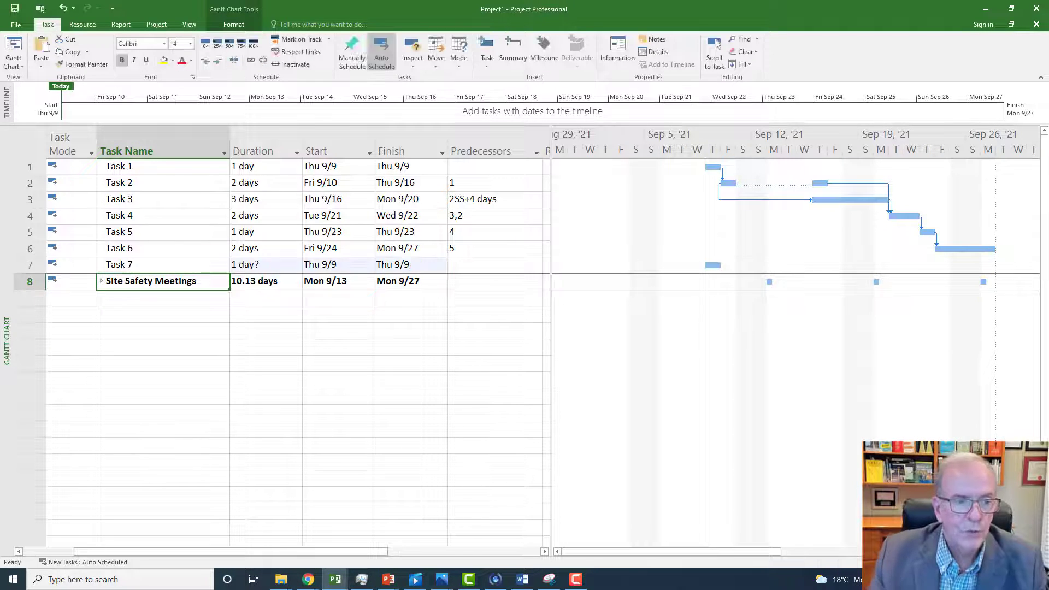
pyautogui.click(278, 263)
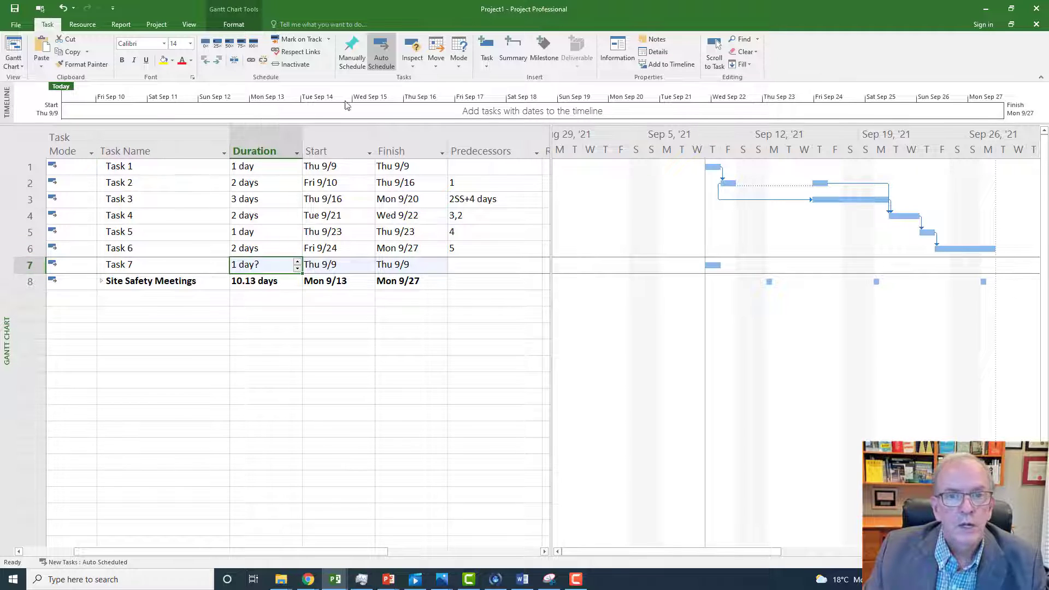
pyautogui.click(545, 52)
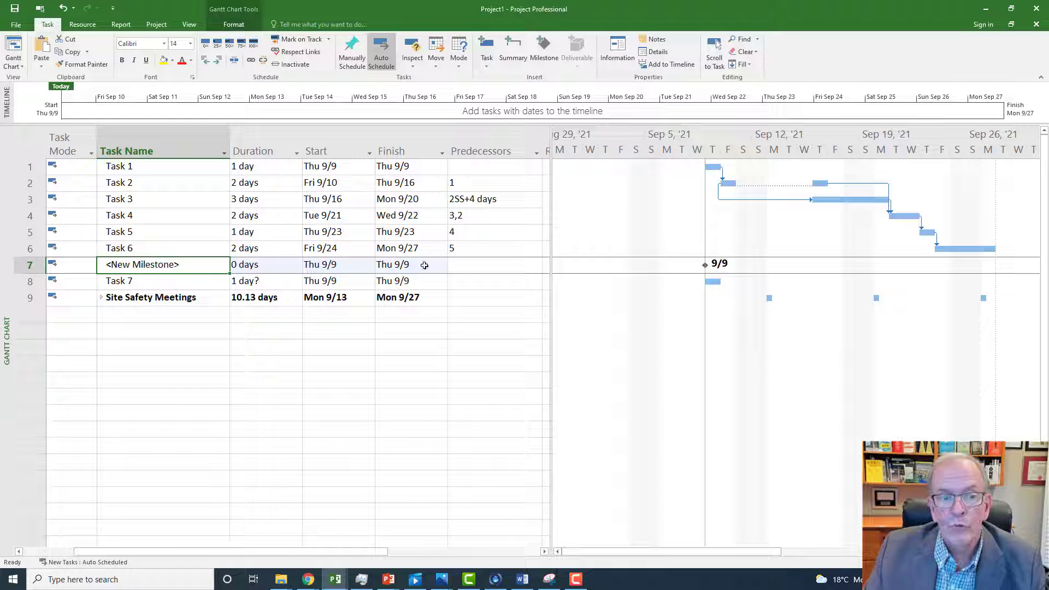
# Set Task 7's duration to 0 days and insert a second milestone above the first.
pyautogui.click(251, 281)
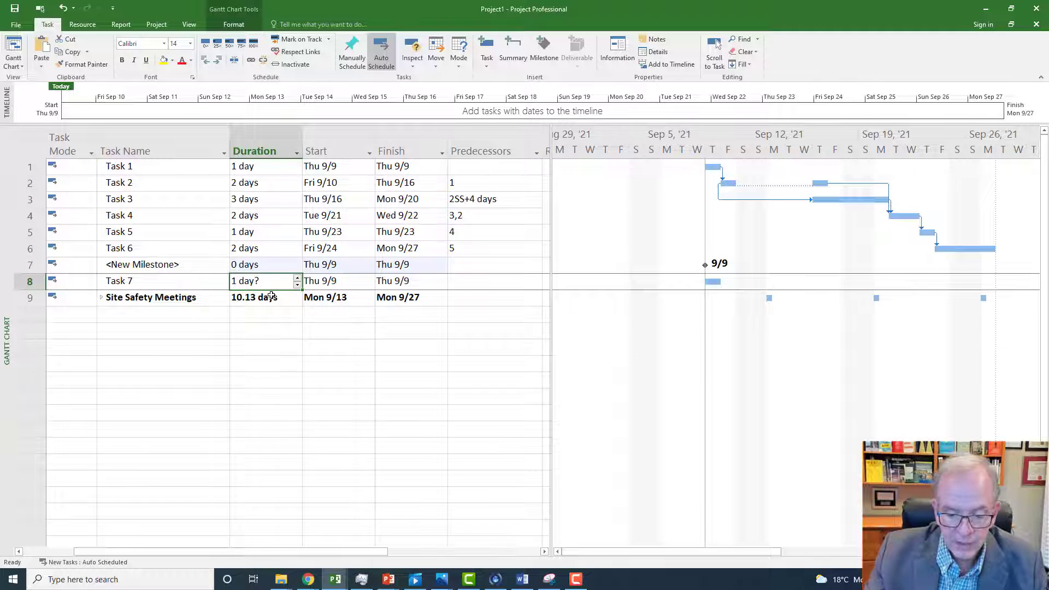
pyautogui.write('0')
pyautogui.press('Return')
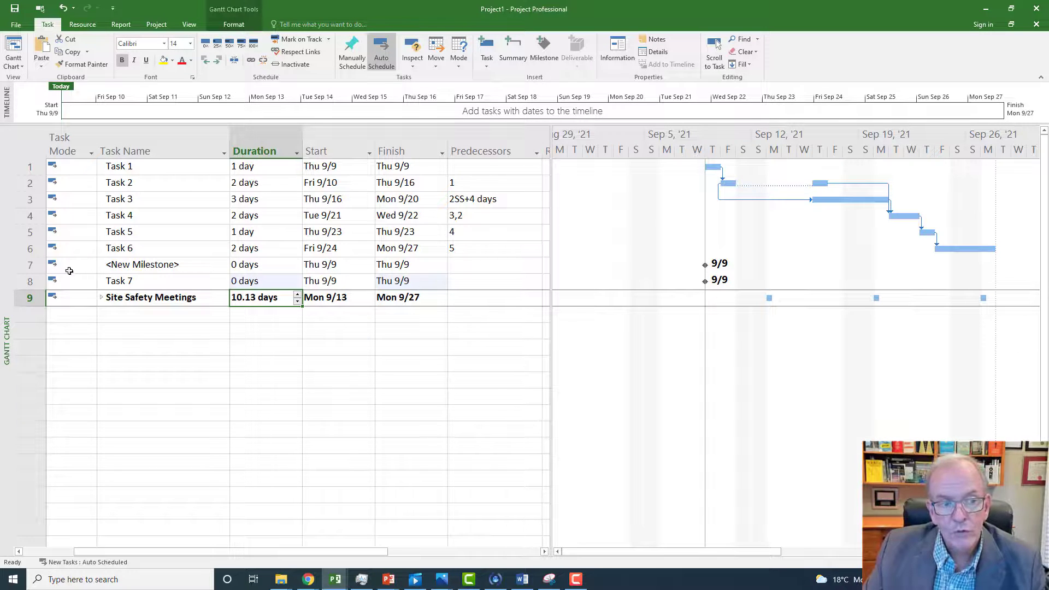
pyautogui.moveTo(31, 267); pyautogui.dragTo(35, 279)
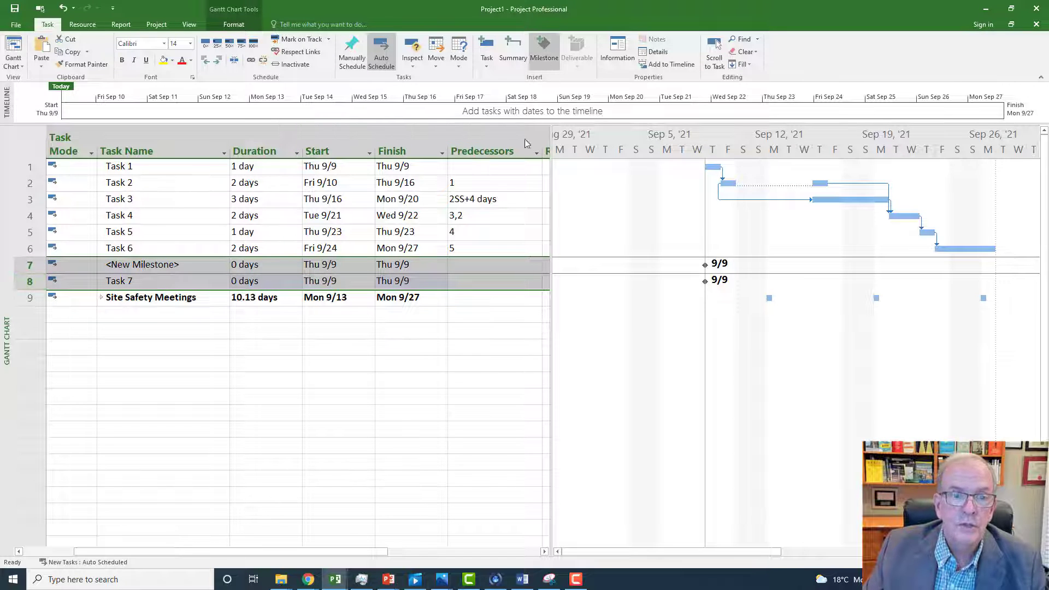
pyautogui.click(278, 336)
pyautogui.click(159, 266)
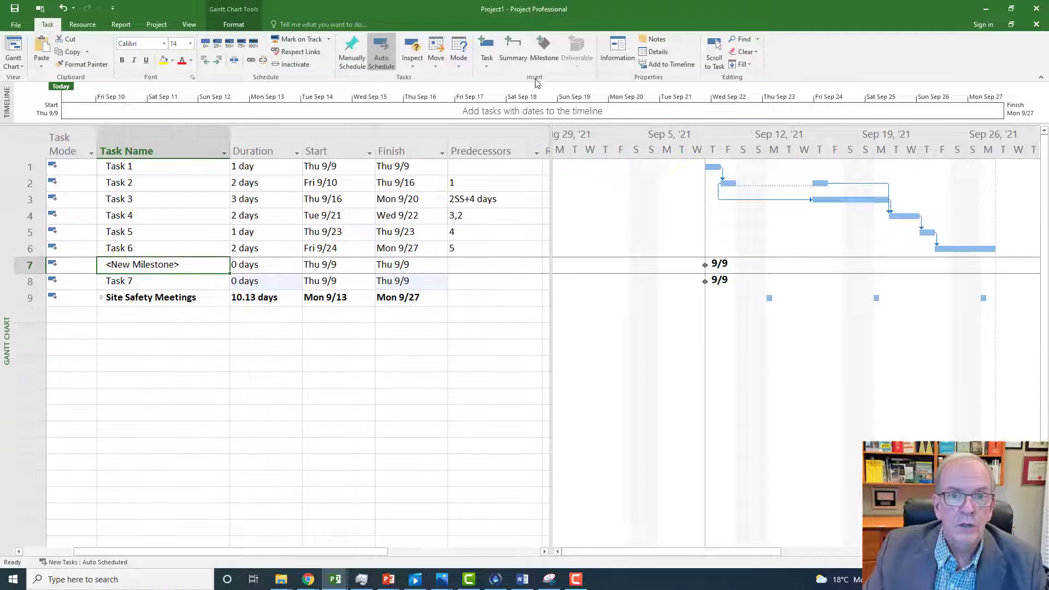
pyautogui.click(542, 53)
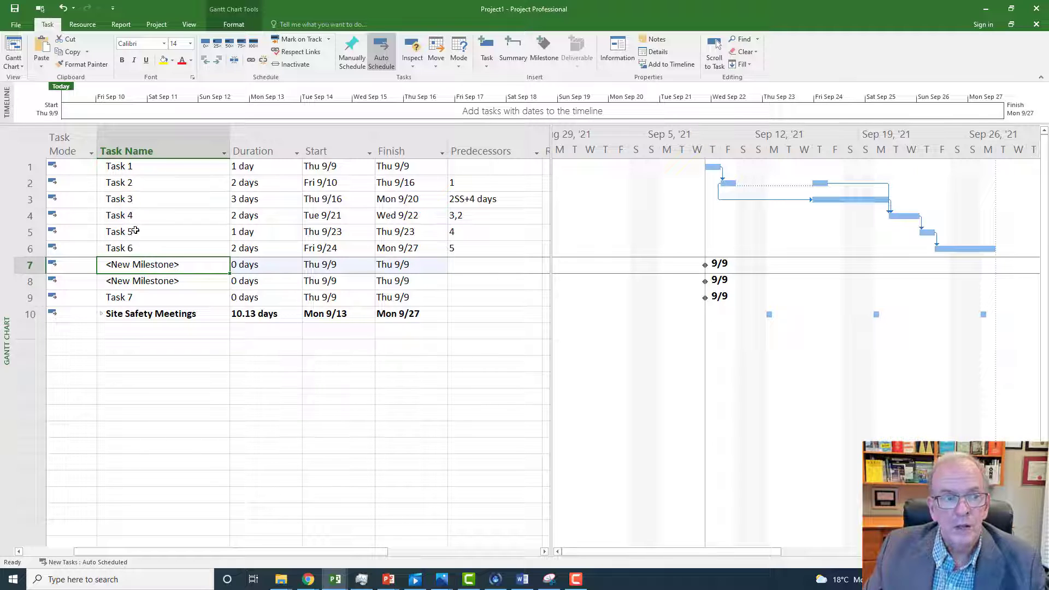
pyautogui.click(140, 183)
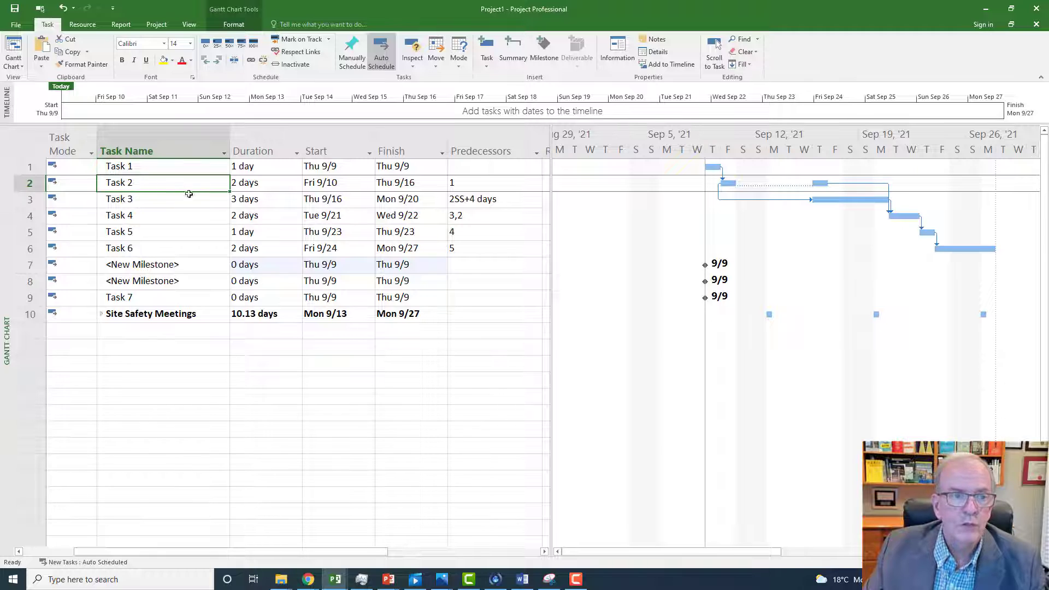
pyautogui.click(436, 67)
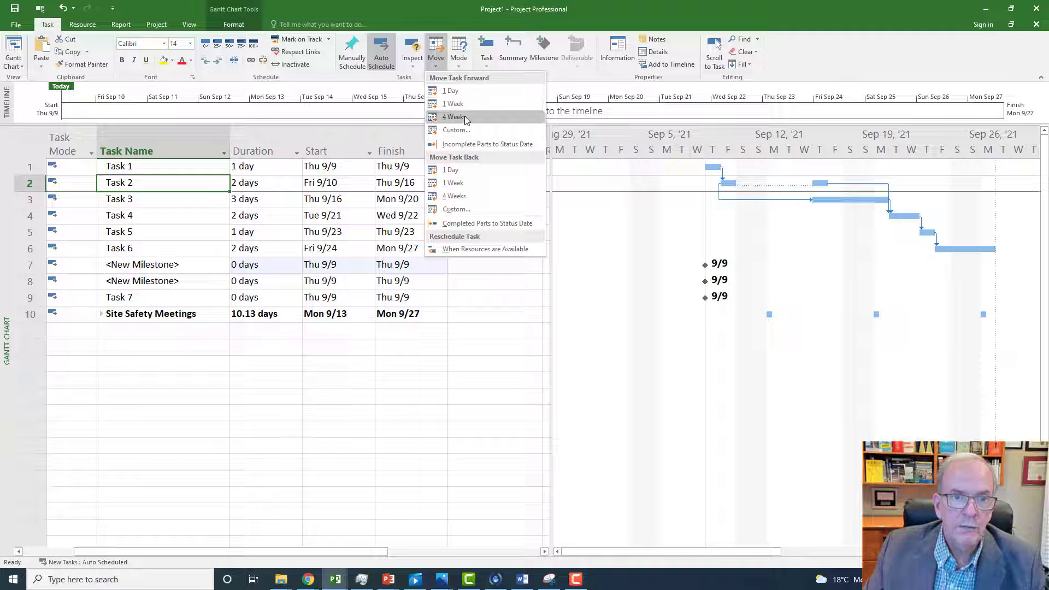
pyautogui.click(456, 130)
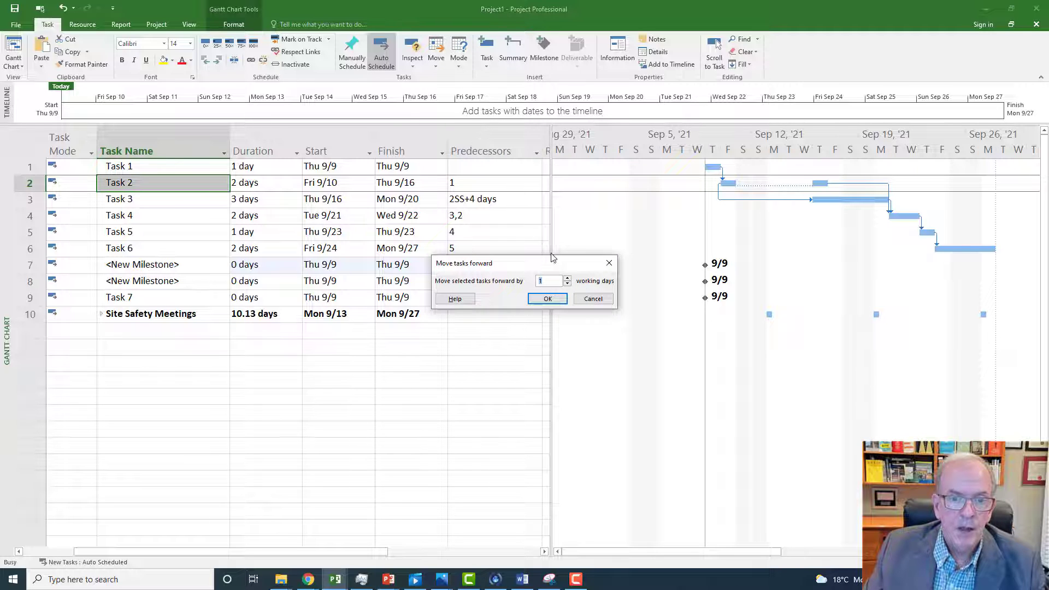
pyautogui.click(548, 298)
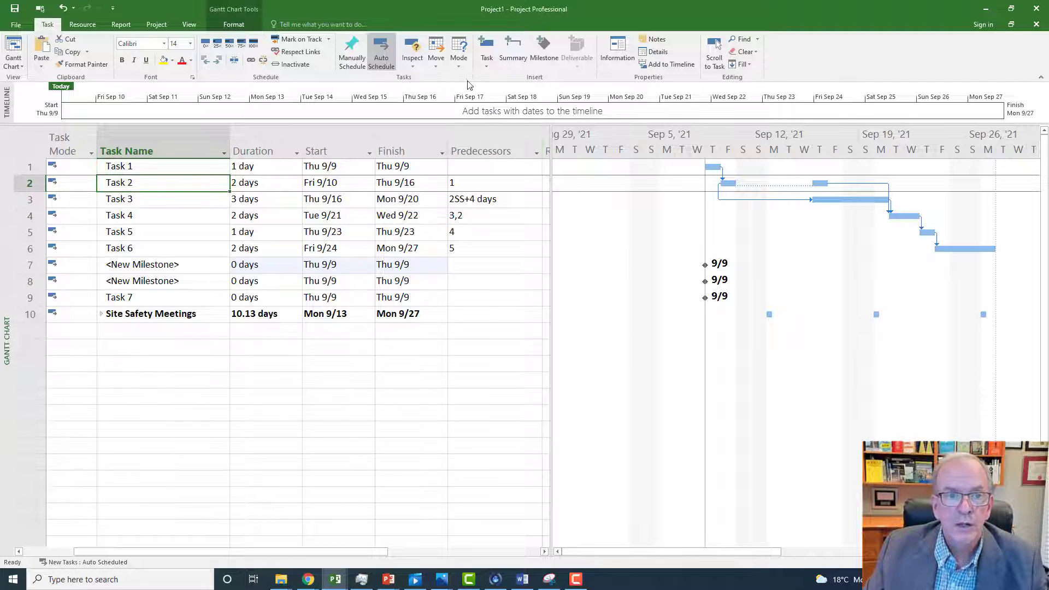
pyautogui.click(438, 67)
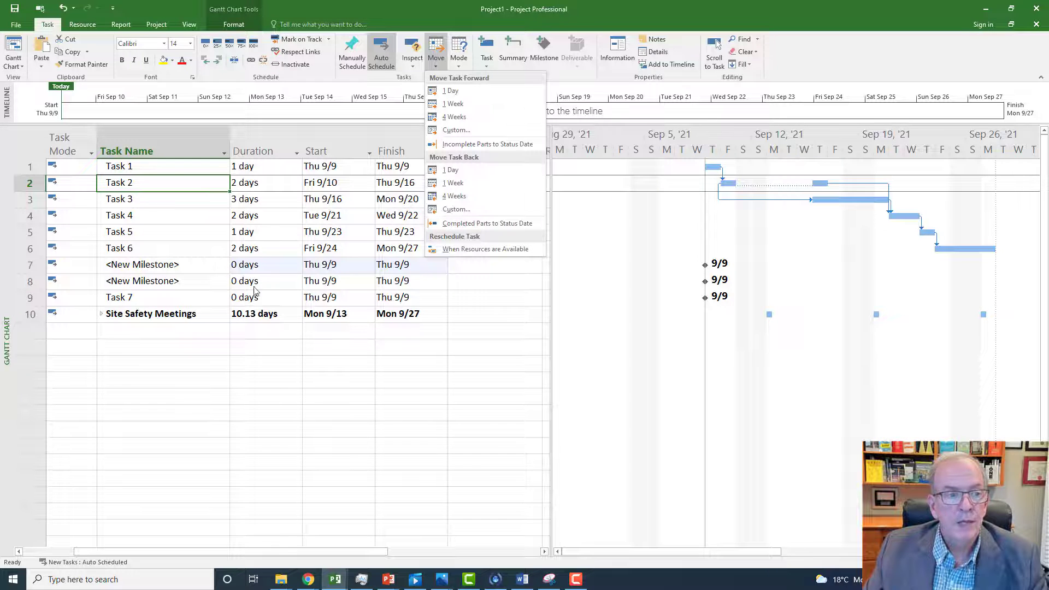
pyautogui.click(232, 284)
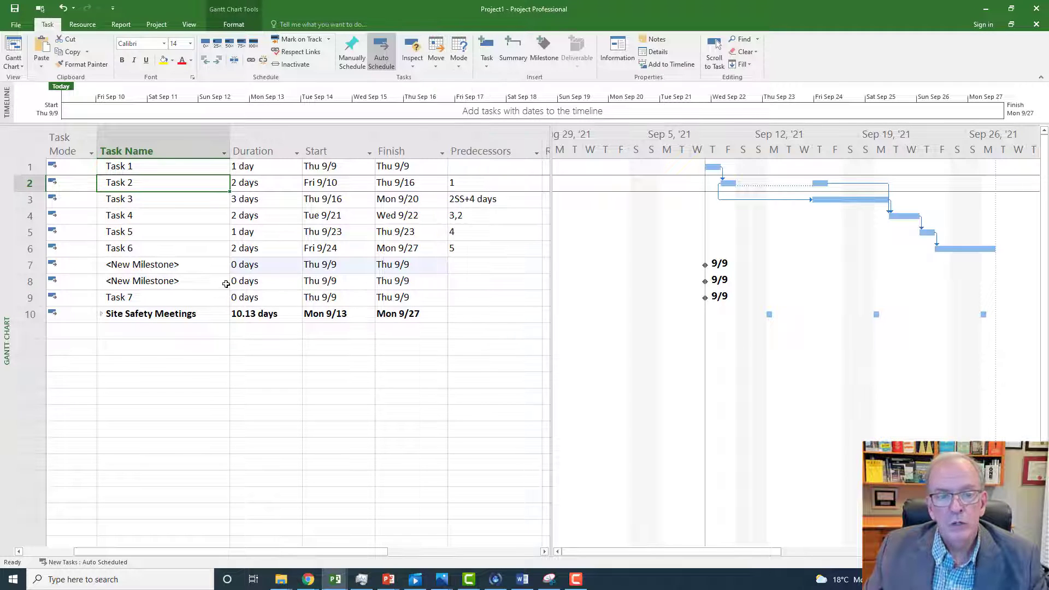
pyautogui.click(153, 215)
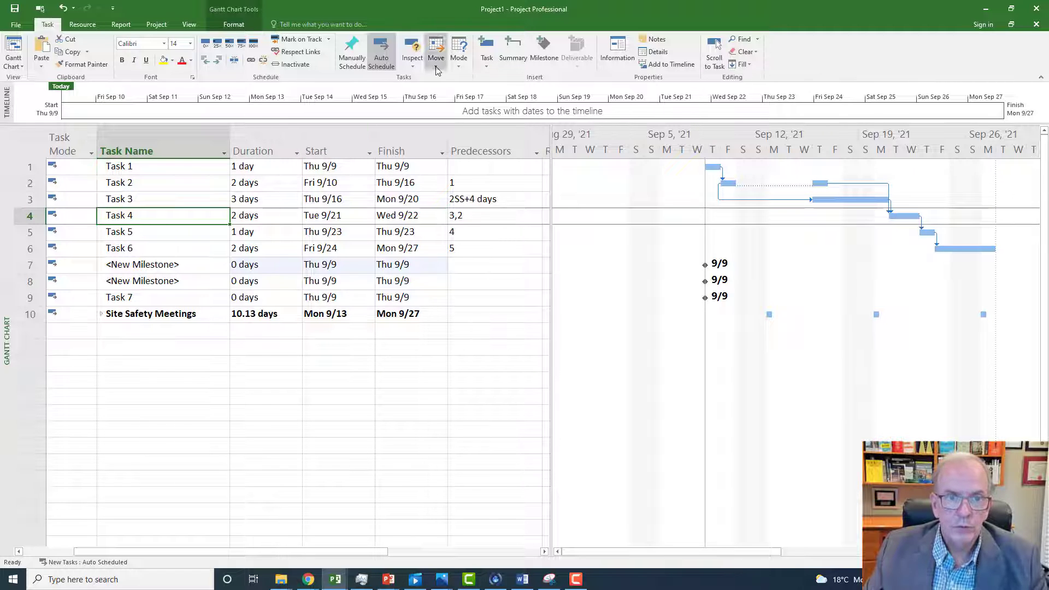
pyautogui.click(188, 234)
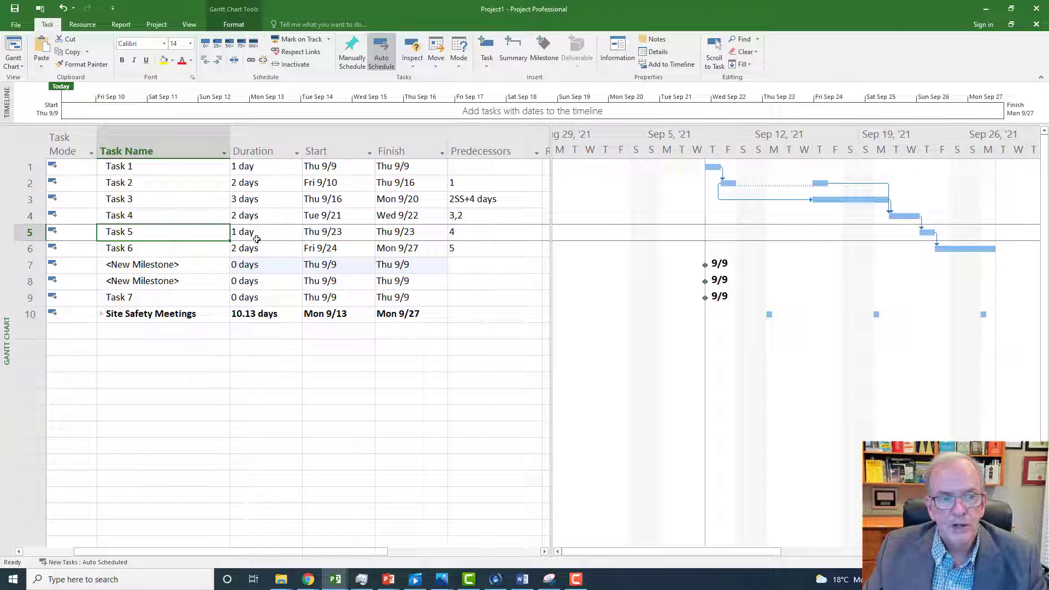
pyautogui.press('Right')
pyautogui.press('Right')
pyautogui.press('F2')
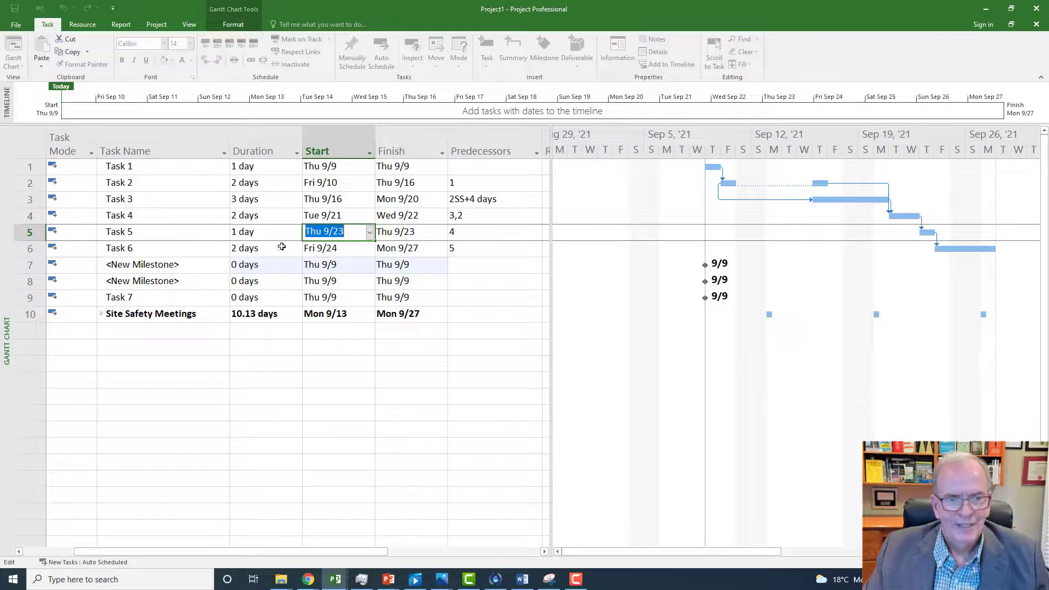
# Move Task 5's start to Thu 9/30, keeping its link to Task 4.
pyautogui.click(370, 233)
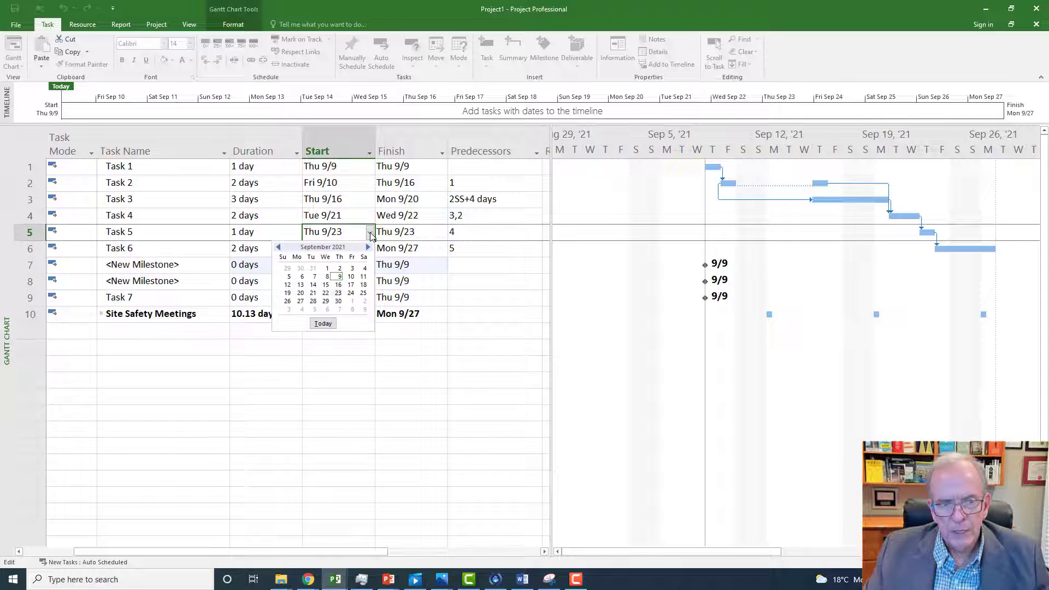
pyautogui.click(338, 301)
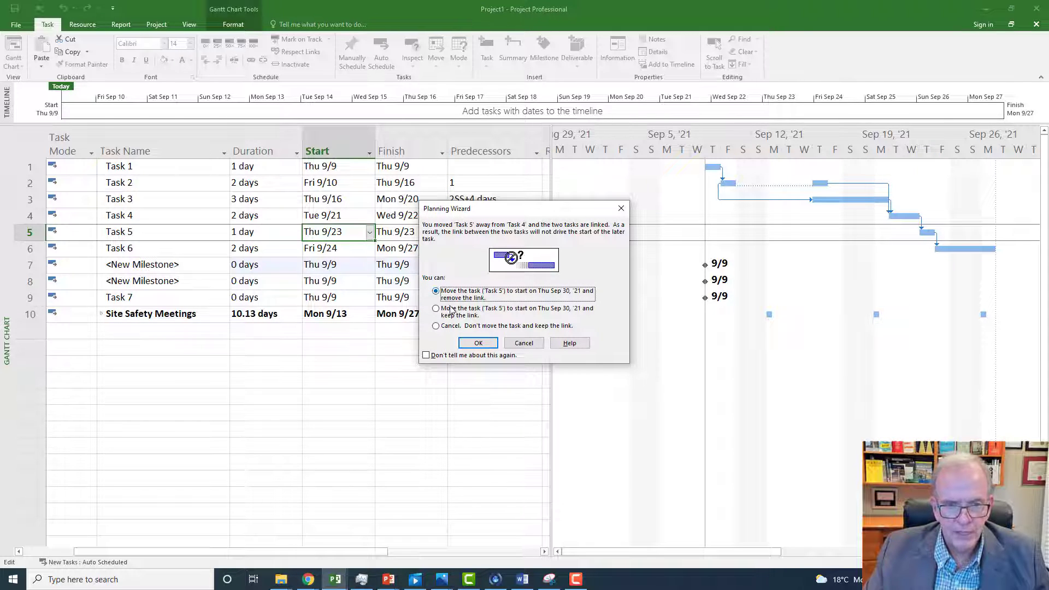
pyautogui.click(436, 309)
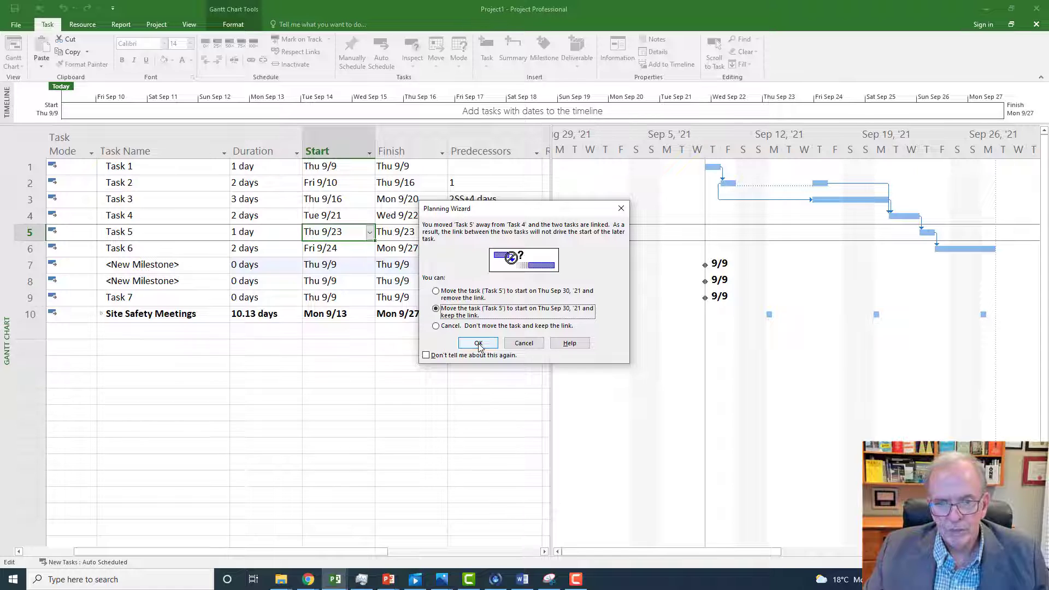
pyautogui.click(478, 343)
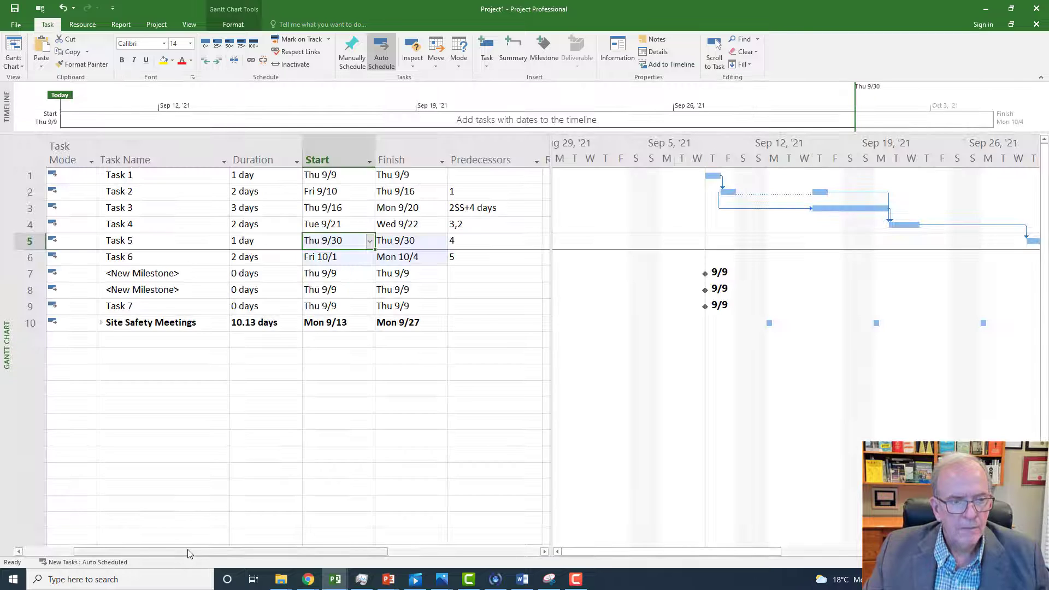
pyautogui.moveTo(184, 555); pyautogui.dragTo(133, 548)
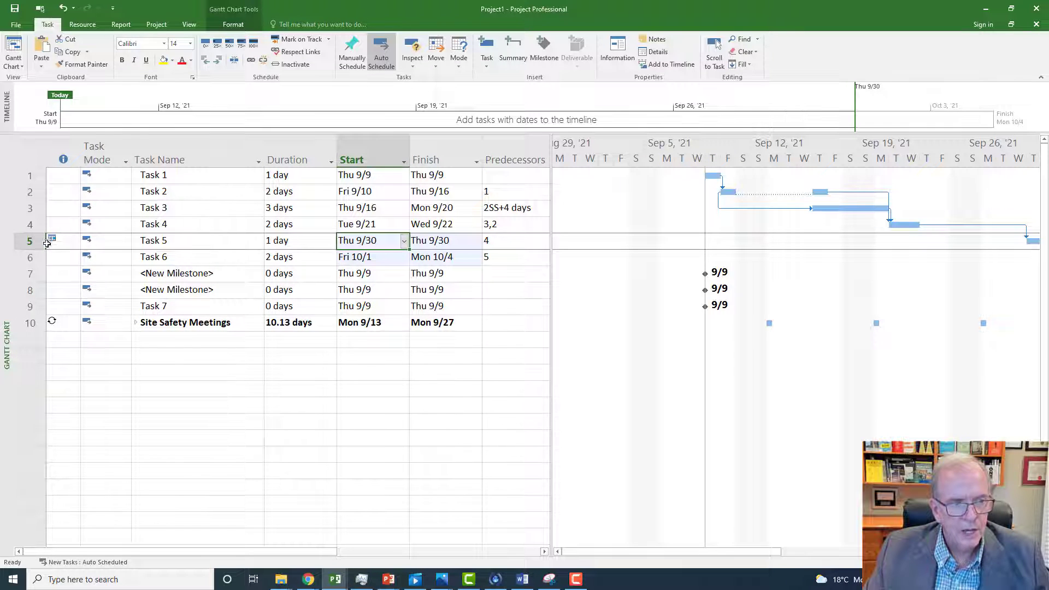
pyautogui.moveTo(58, 238)
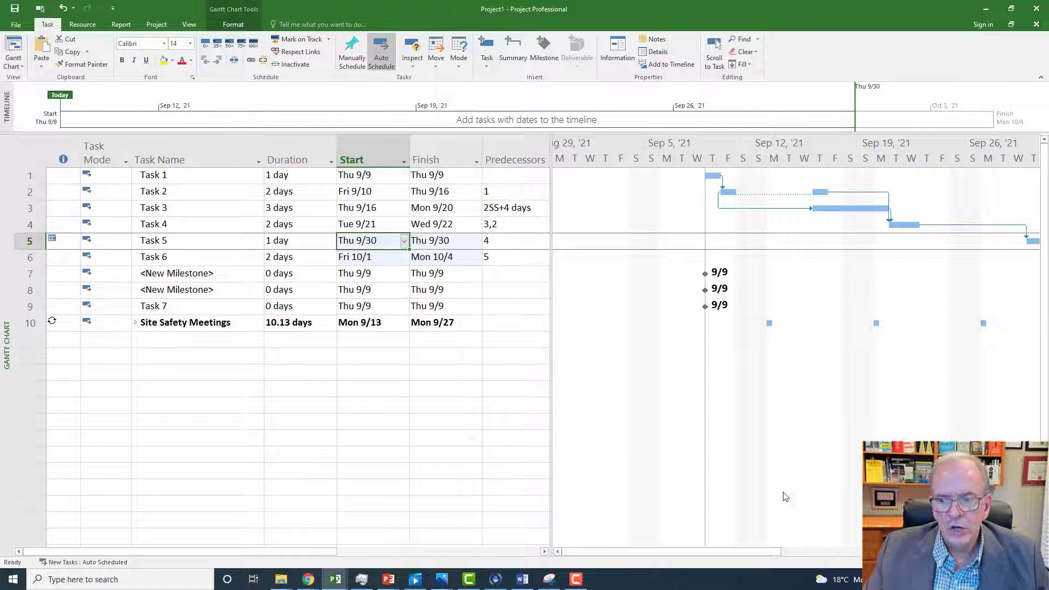
pyautogui.hscroll(5, 797, 355)
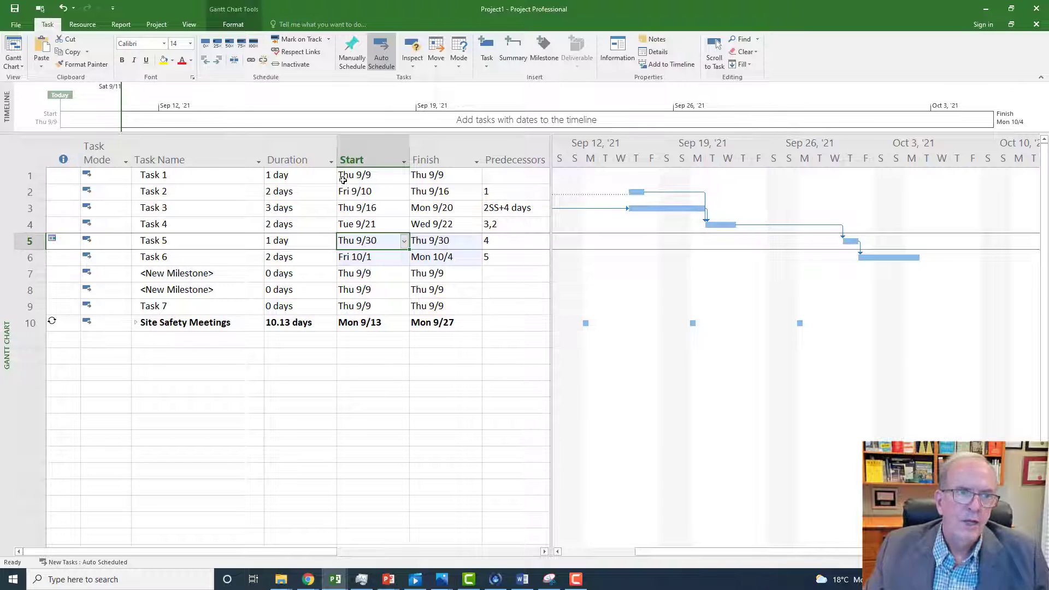
pyautogui.click(236, 26)
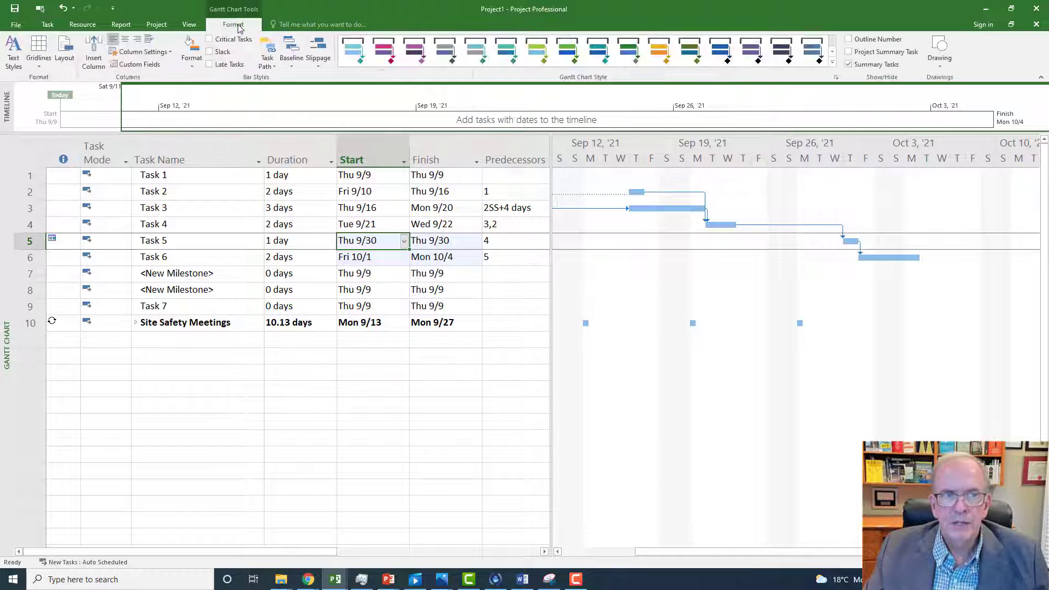
# Highlight critical tasks in the Gantt chart and open Task 5's Task Information.
pyautogui.click(210, 39)
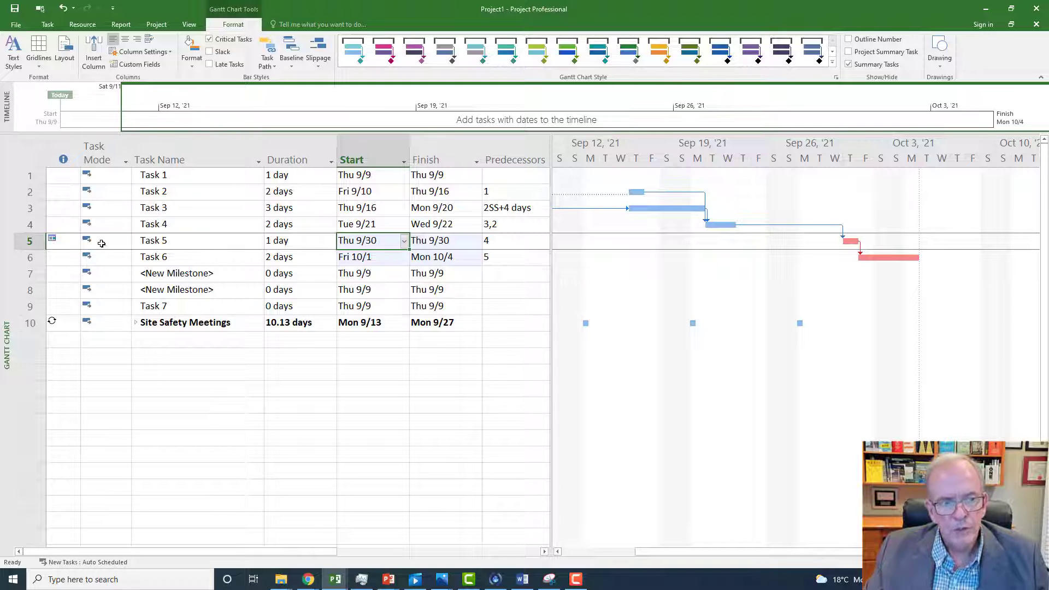
pyautogui.click(186, 242)
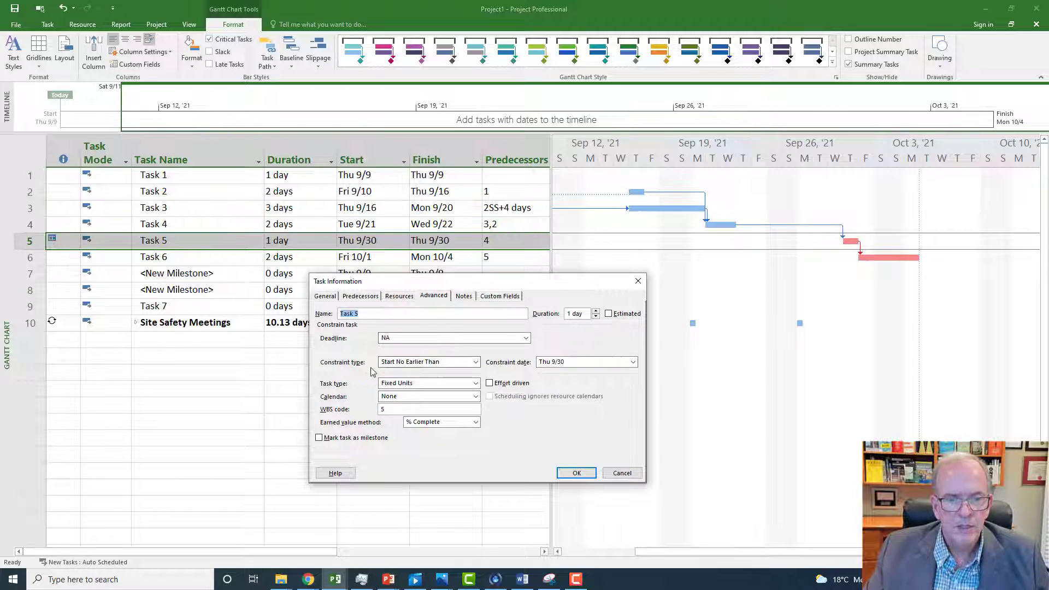
# Reset Task 5's constraint type to As Soon As Possible and deselect its row.
pyautogui.click(476, 362)
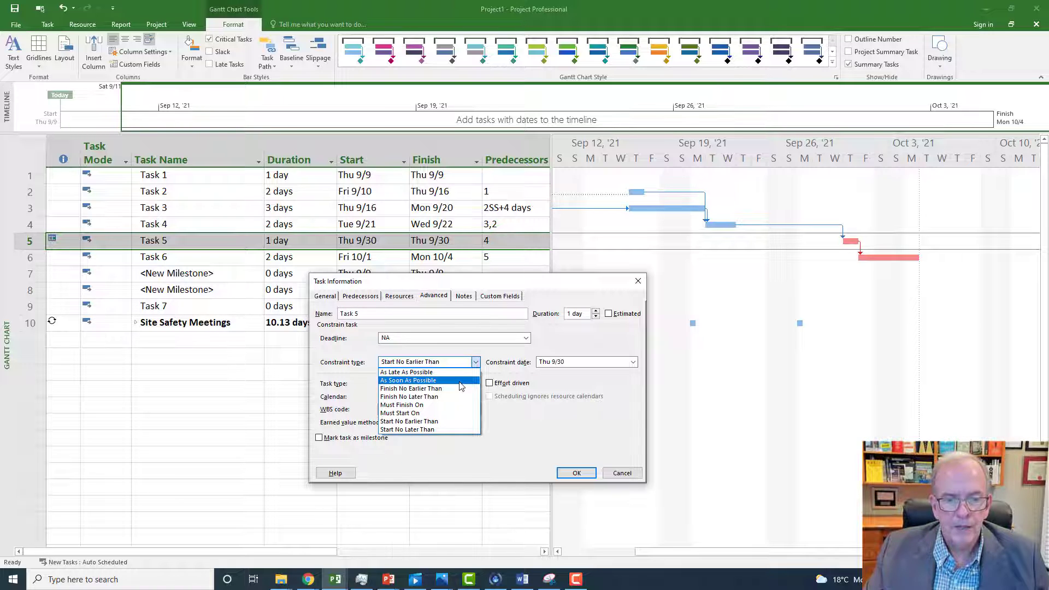
pyautogui.click(460, 381)
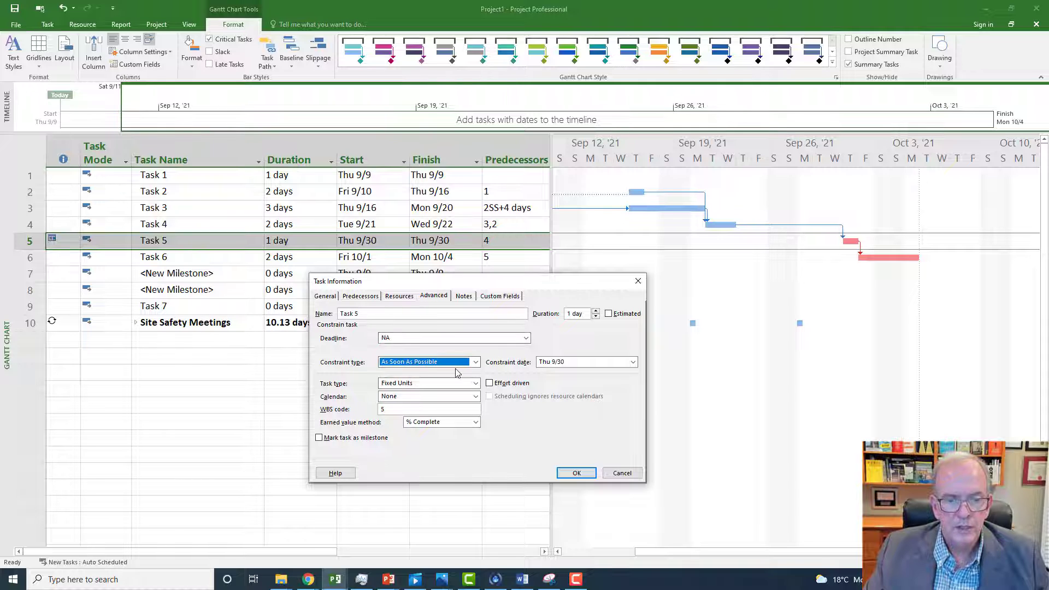
pyautogui.click(576, 473)
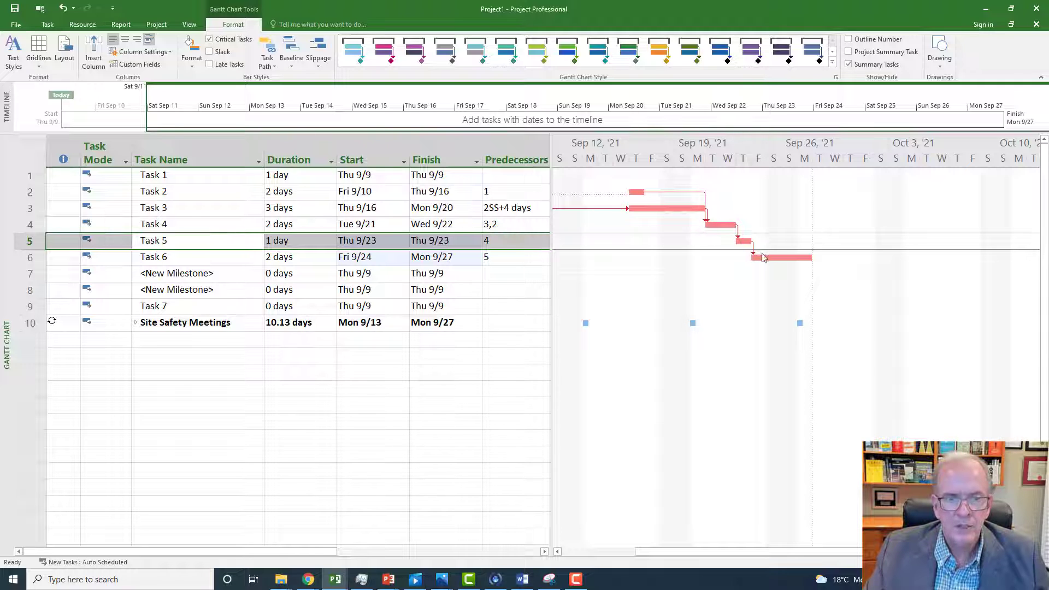
pyautogui.click(65, 240)
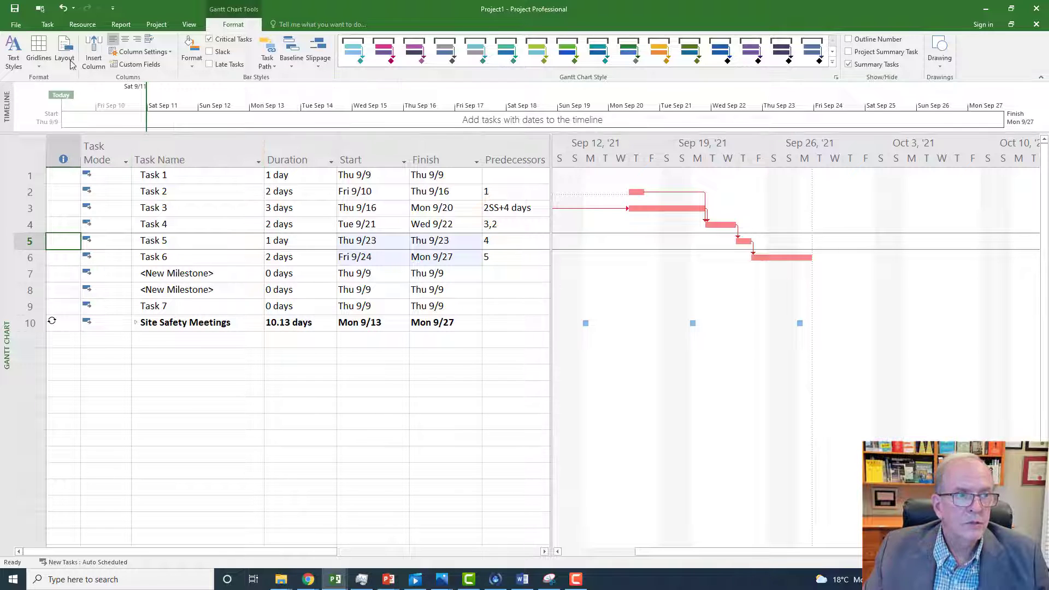
pyautogui.click(48, 24)
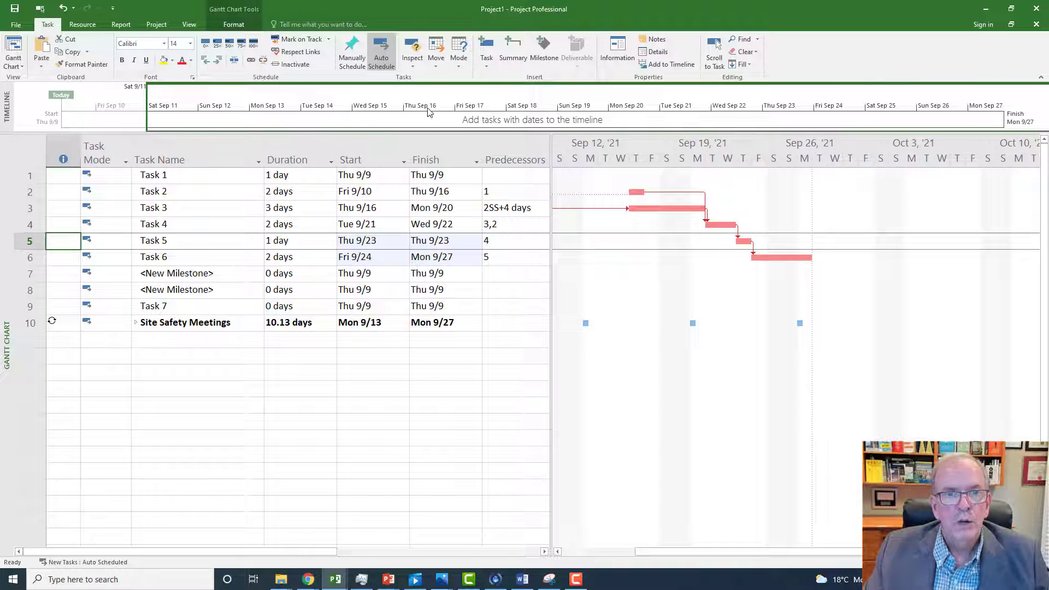
pyautogui.click(435, 68)
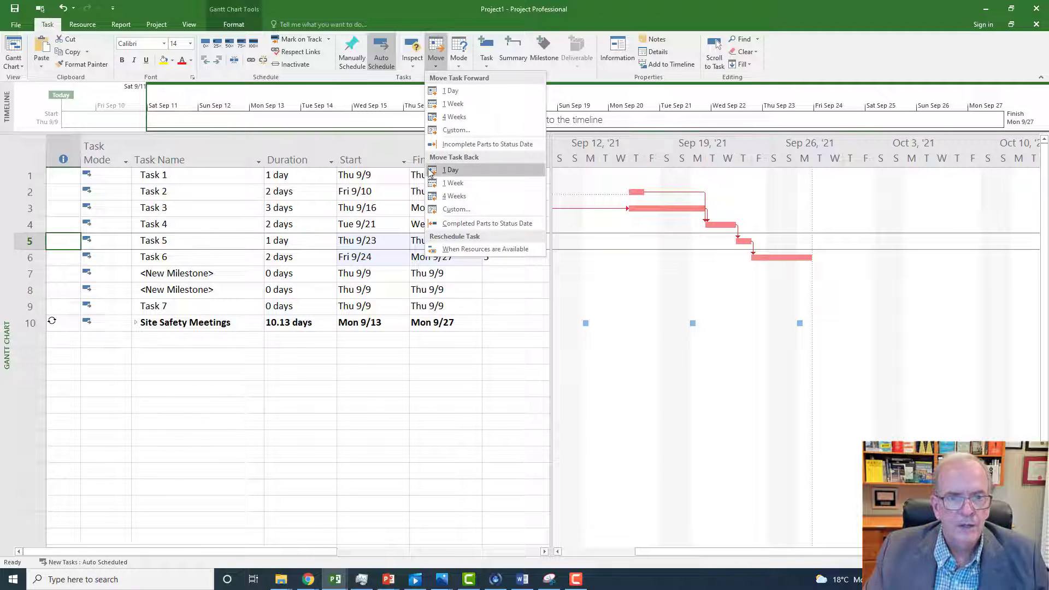
pyautogui.click(453, 104)
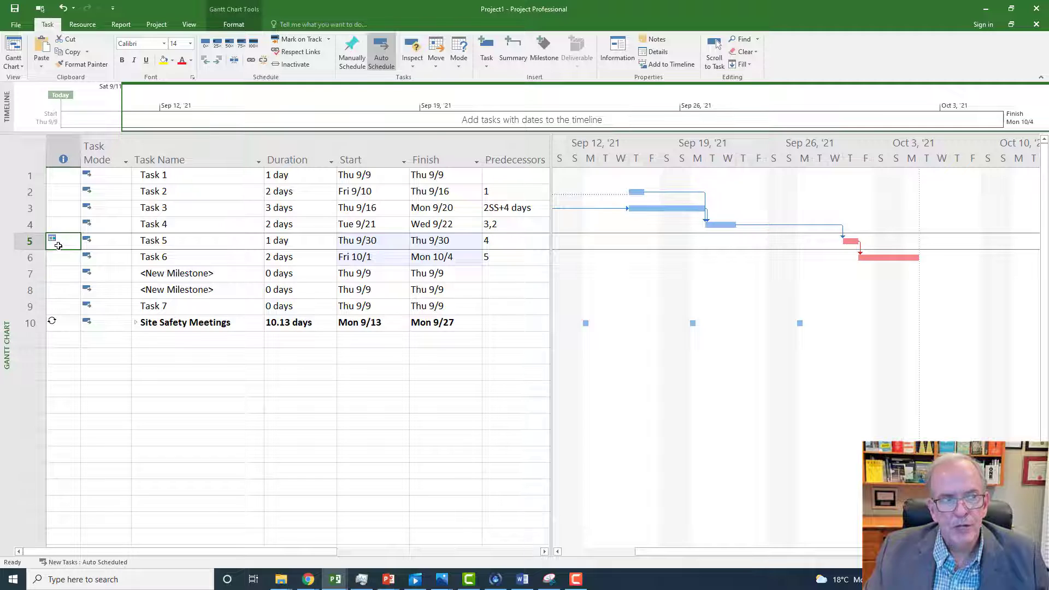
pyautogui.moveTo(58, 245)
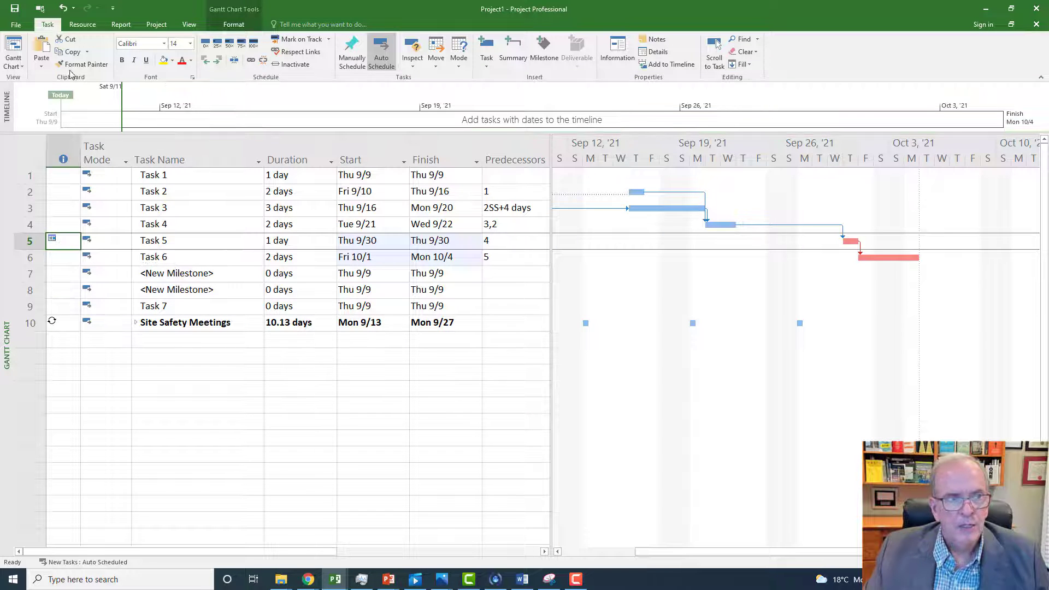
pyautogui.click(63, 8)
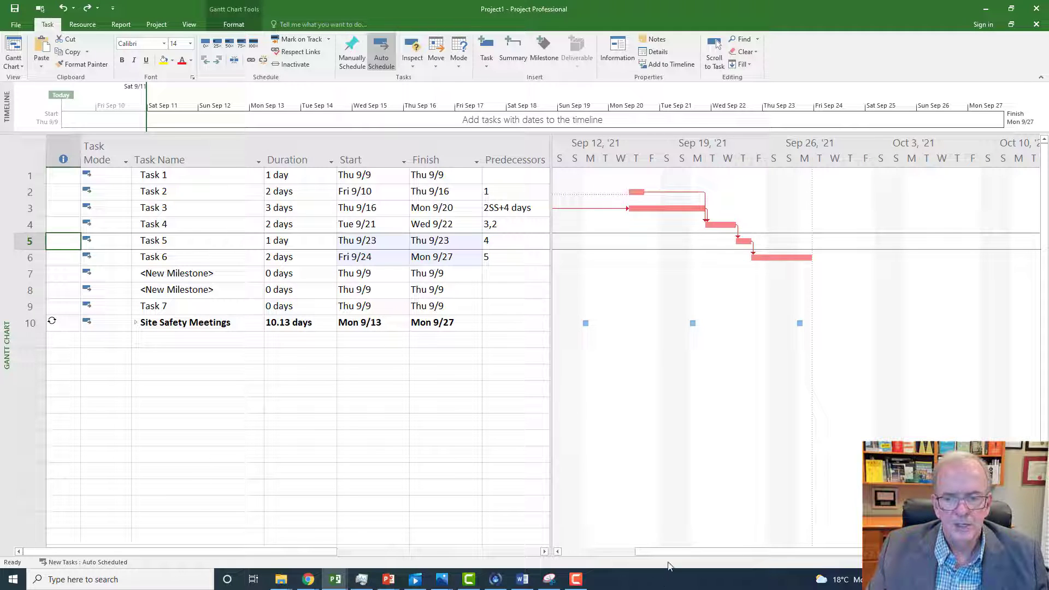
pyautogui.moveTo(669, 552); pyautogui.dragTo(619, 553)
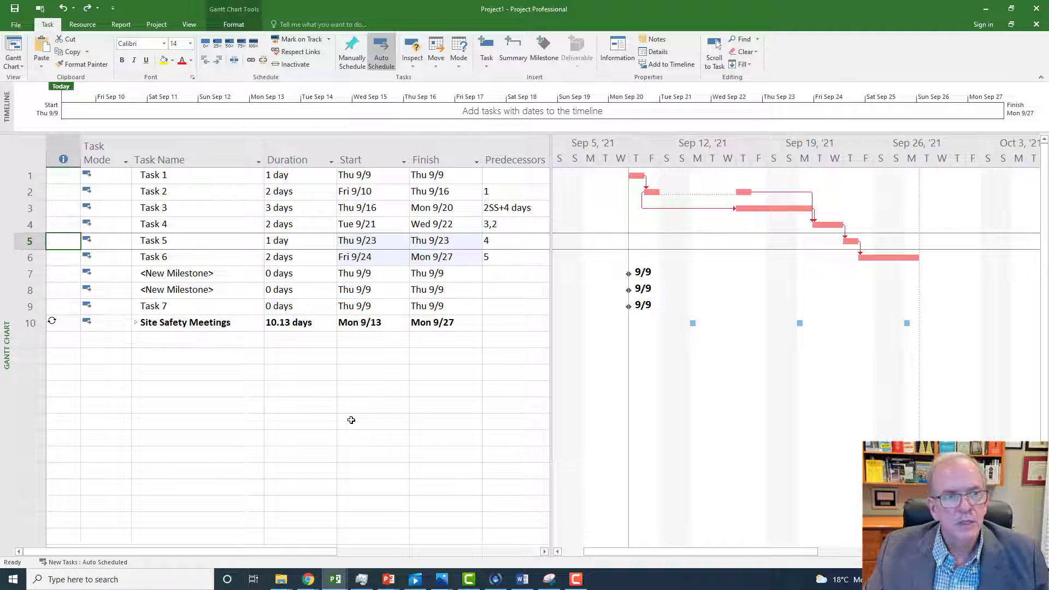
# Change Task 1's duration to 3 days.
pyautogui.click(175, 173)
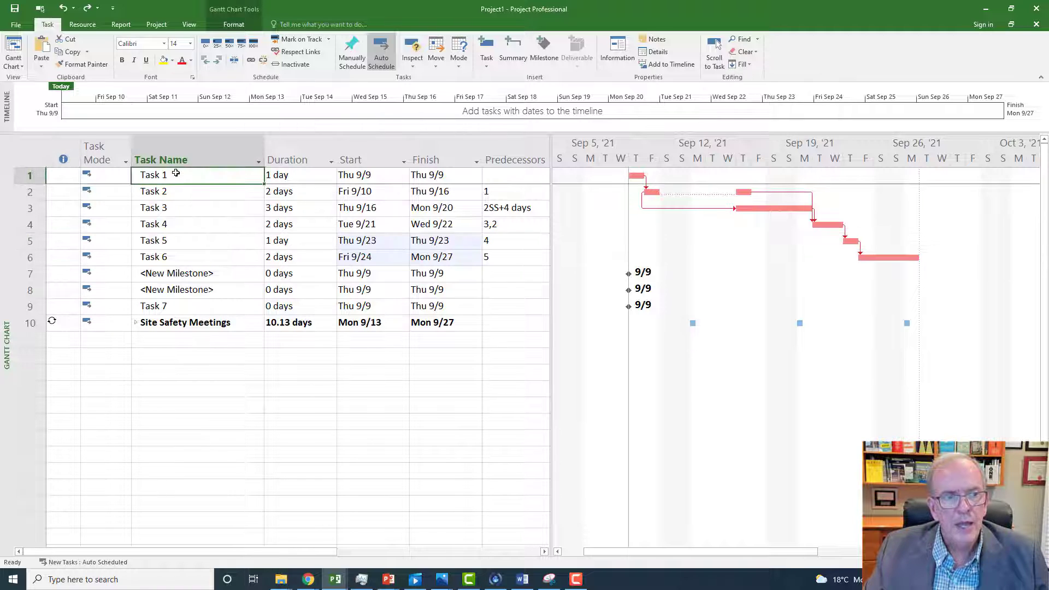
pyautogui.click(191, 192)
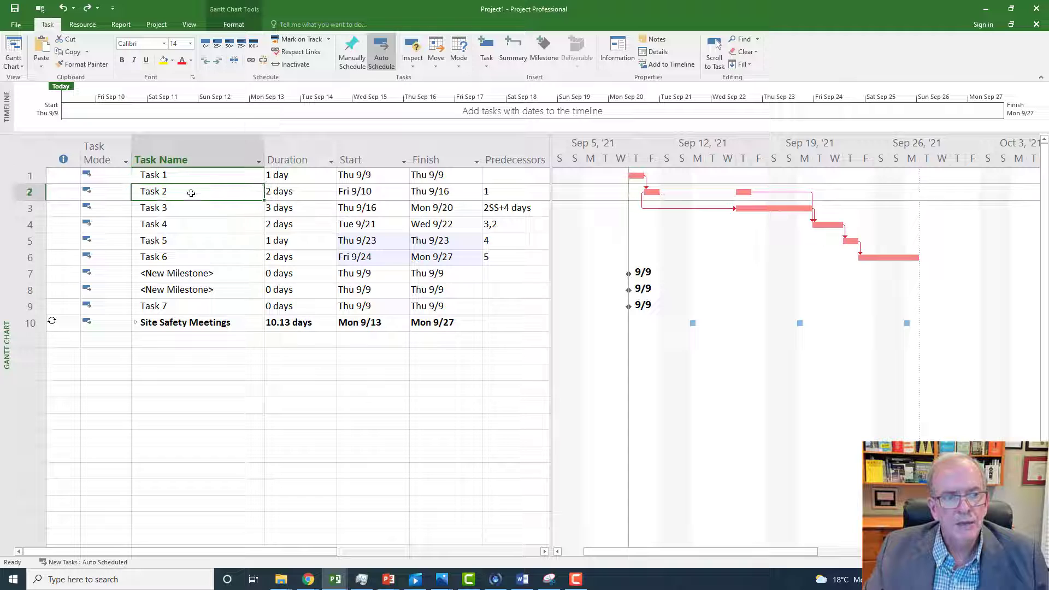
pyautogui.click(281, 176)
pyautogui.click(290, 193)
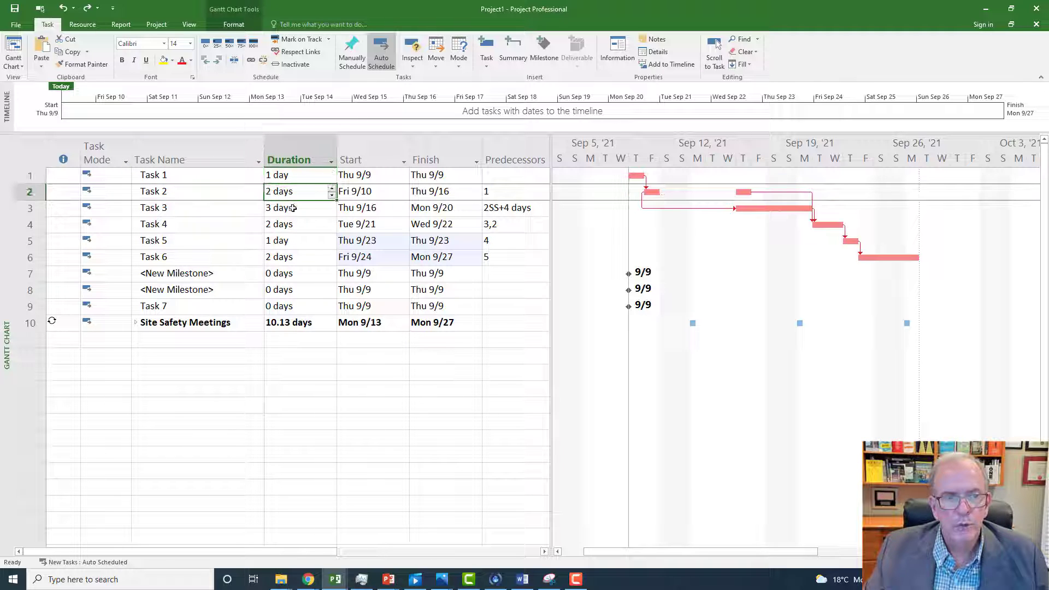
pyautogui.click(293, 358)
pyautogui.click(286, 176)
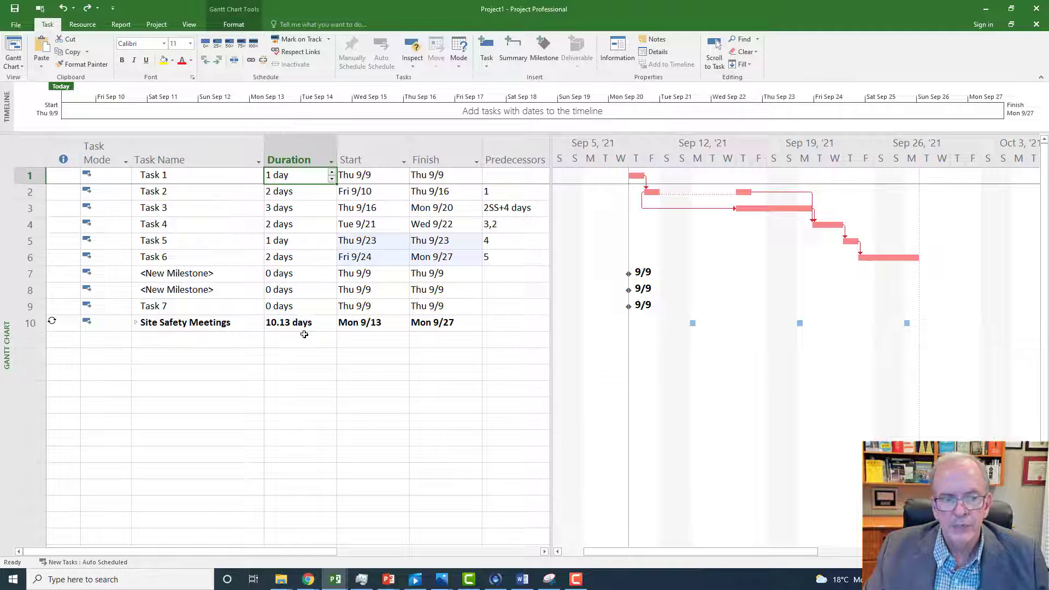
pyautogui.write('3')
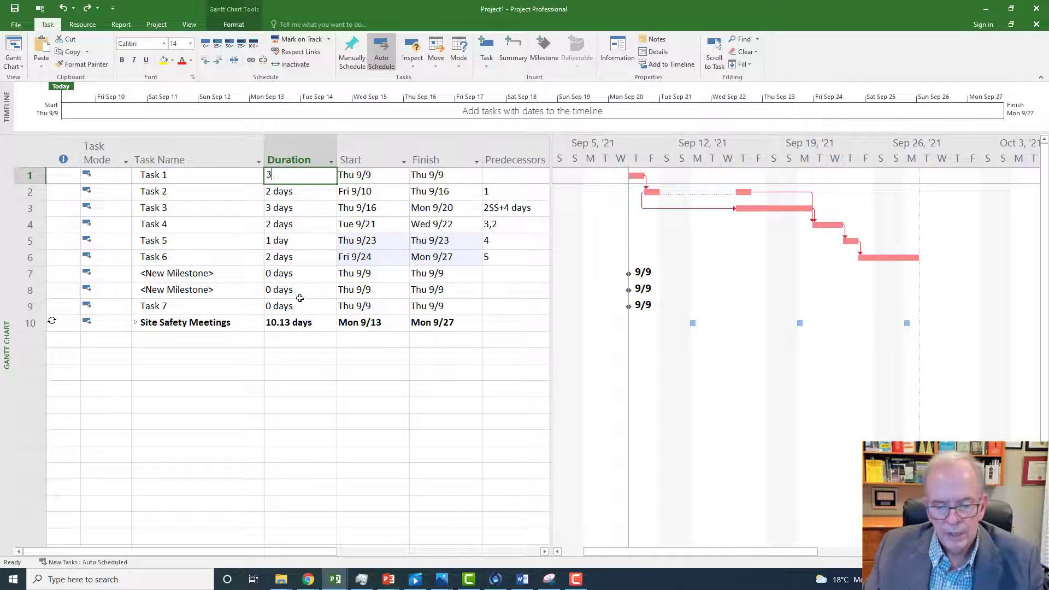
pyautogui.press('Return')
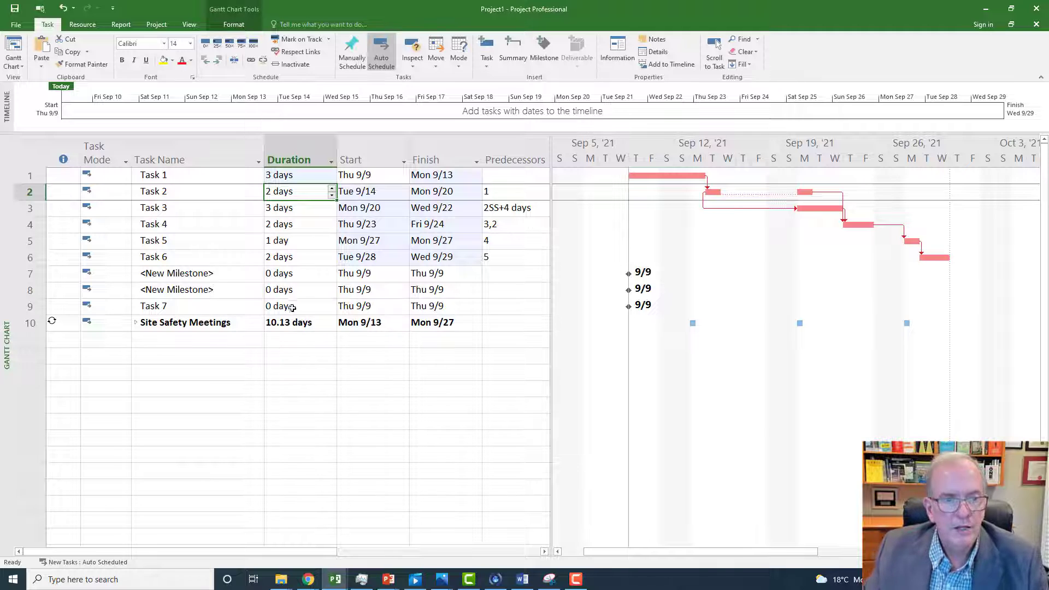
# Add four unnamed tasks with durations 1 wk, 1 min, 1 hr and 1 mon.
pyautogui.click(277, 354)
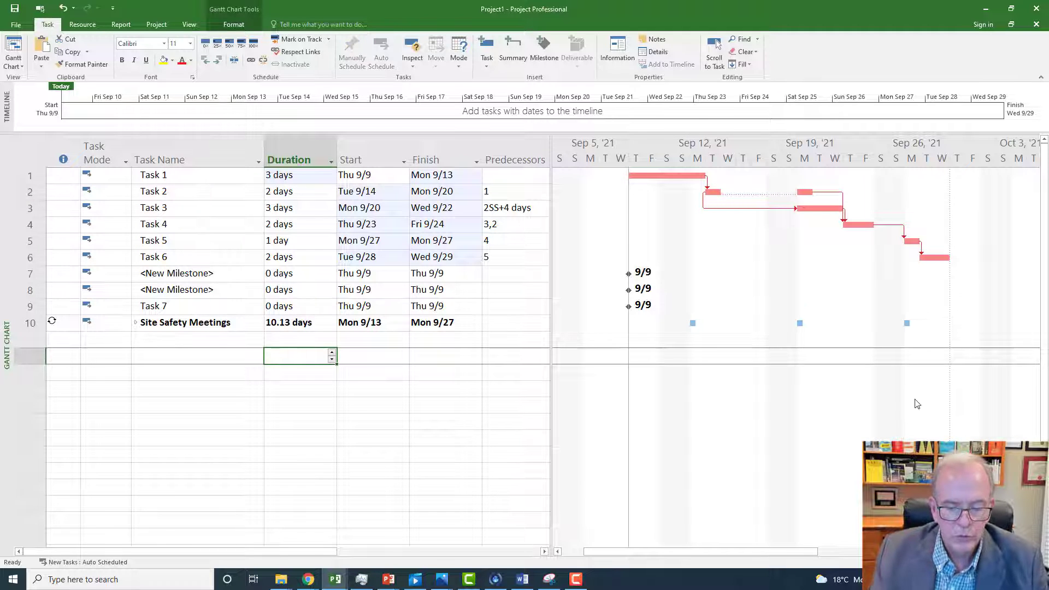
pyautogui.write('1')
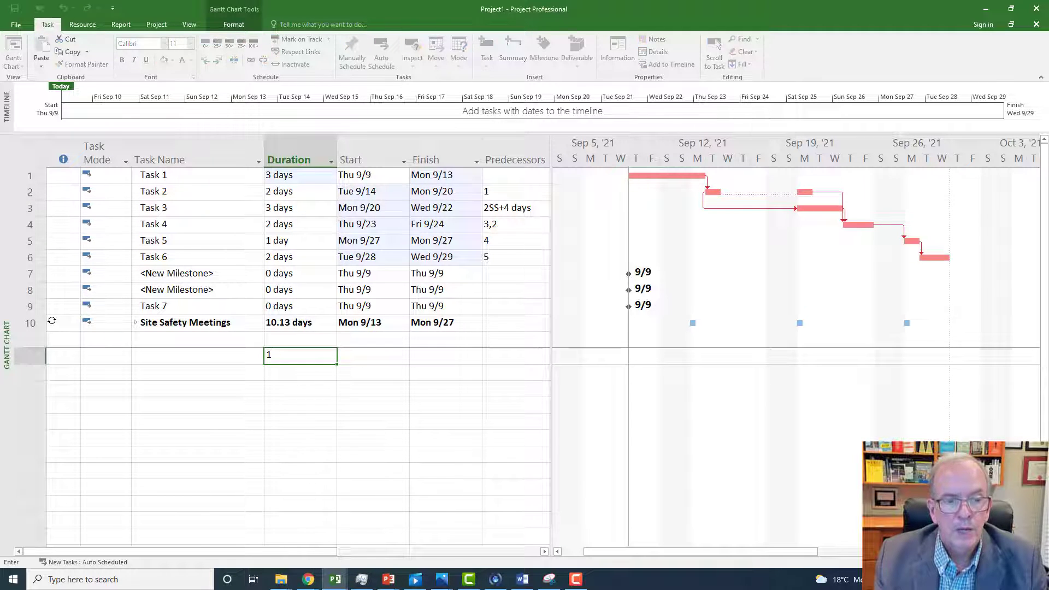
pyautogui.write(' wk')
pyautogui.press('Return')
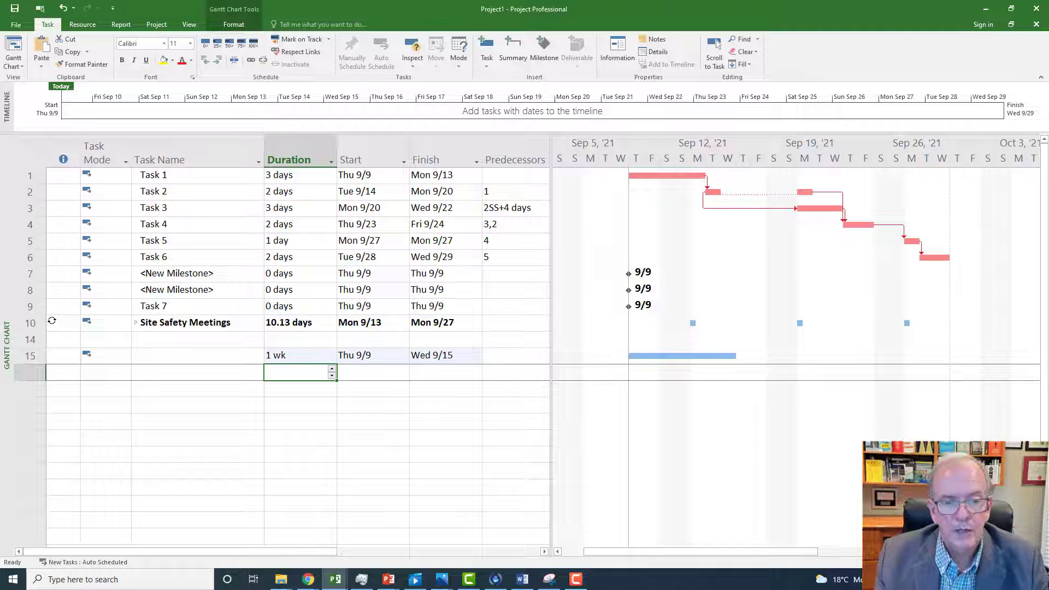
pyautogui.write('1m')
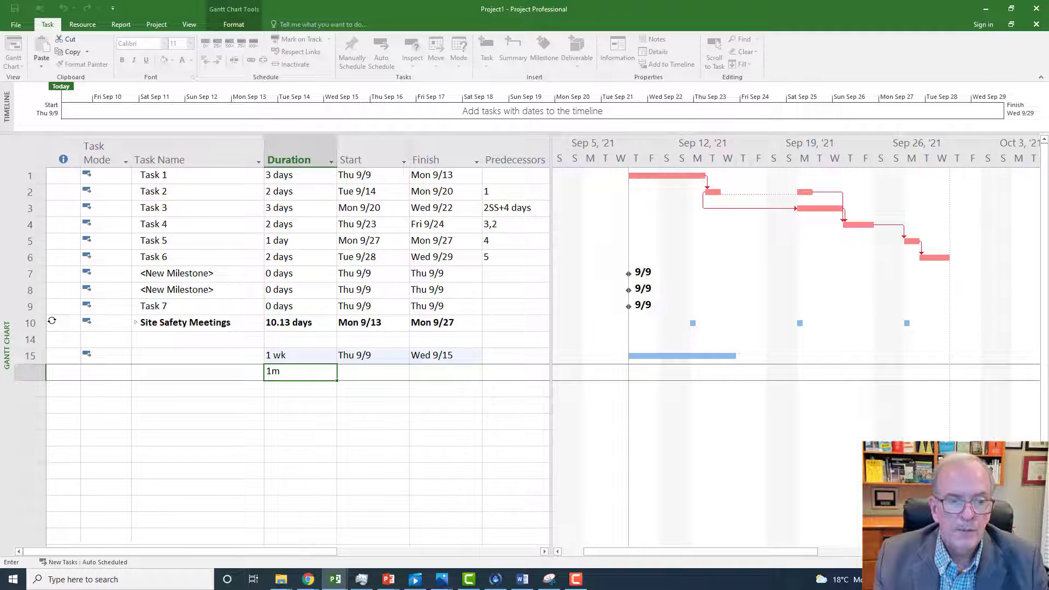
pyautogui.press('Return')
pyautogui.write('1h')
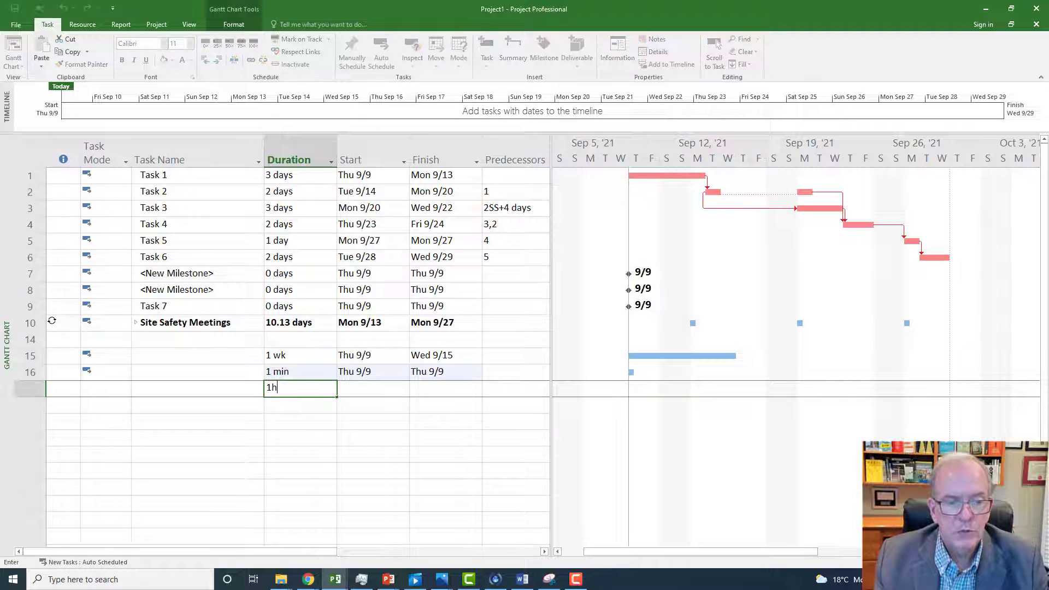
pyautogui.press('Return')
pyautogui.write('1mo')
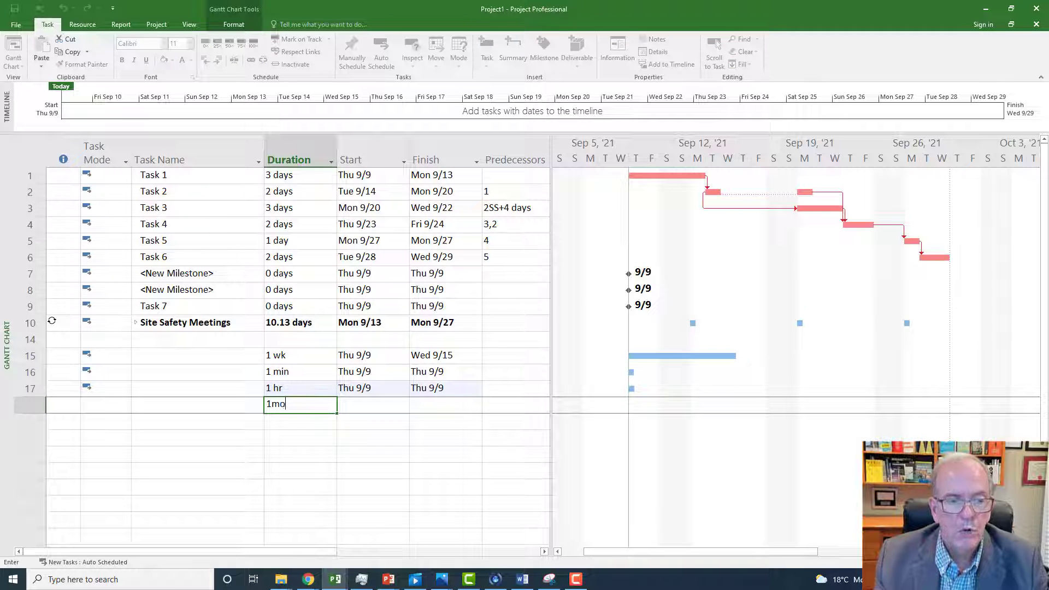
pyautogui.press('Return')
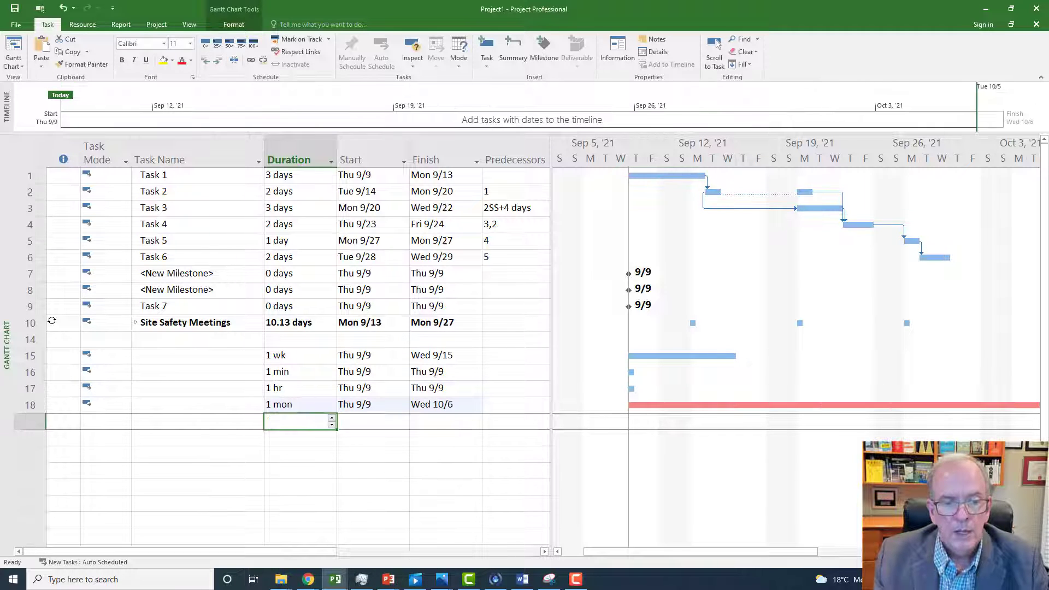
pyautogui.click(144, 441)
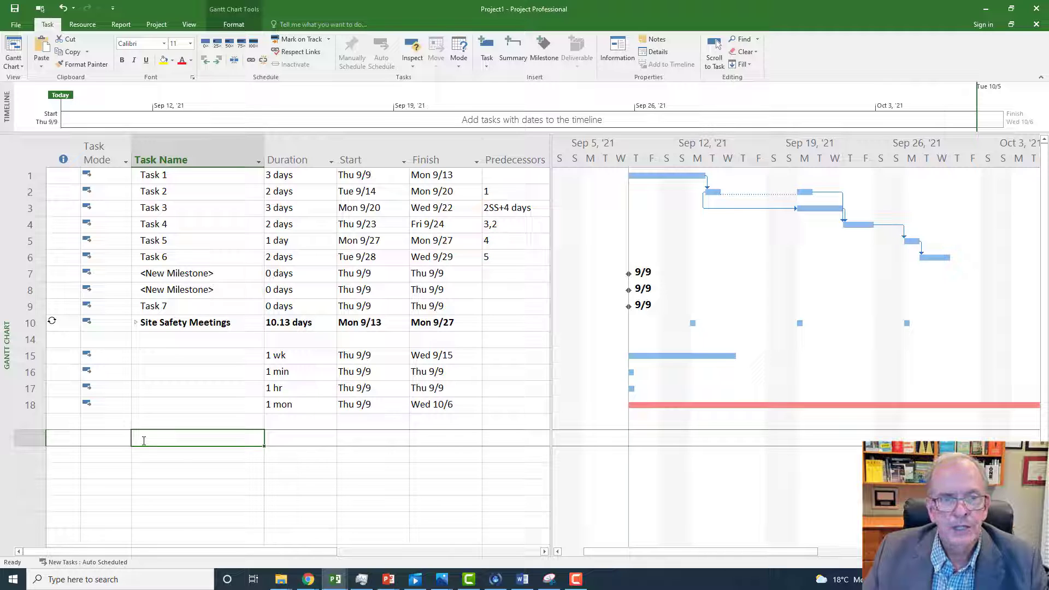
# Expand Site Safety Meetings and inspect the three occurrences' constraint indicators.
pyautogui.click(136, 324)
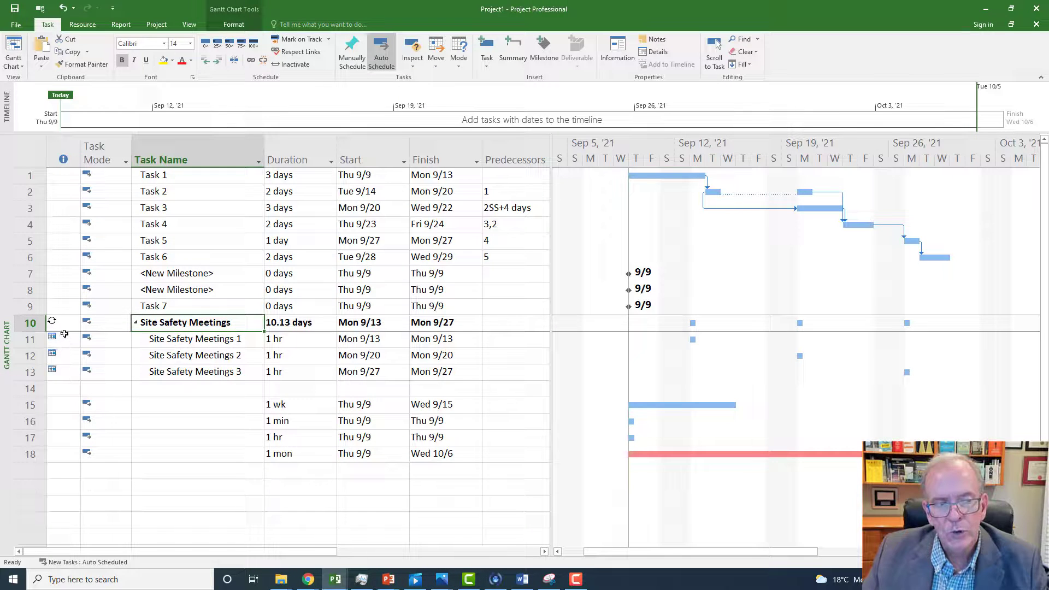
pyautogui.moveTo(56, 375)
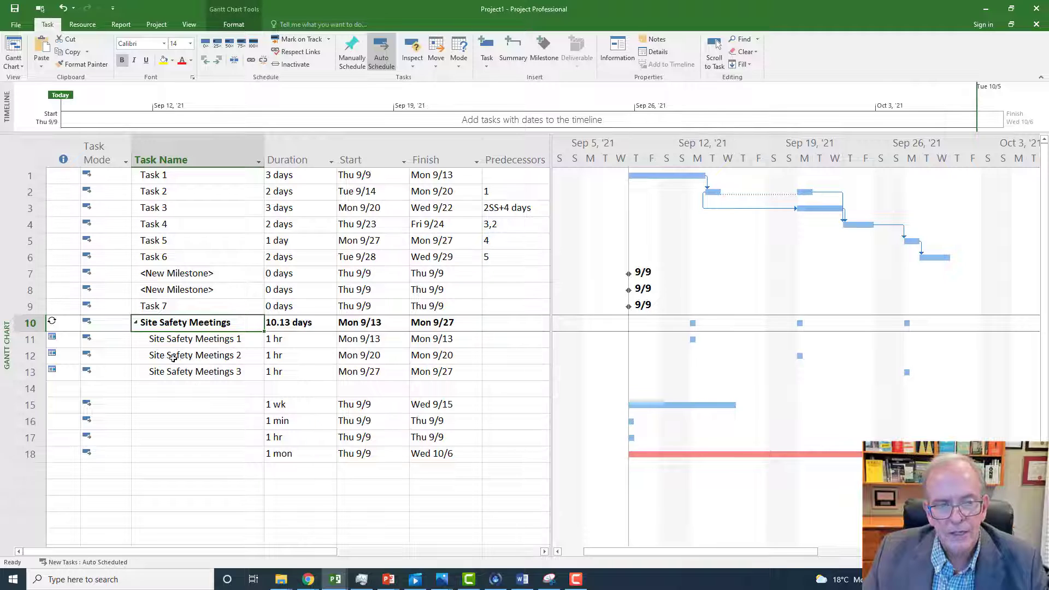
pyautogui.click(58, 340)
pyautogui.click(56, 353)
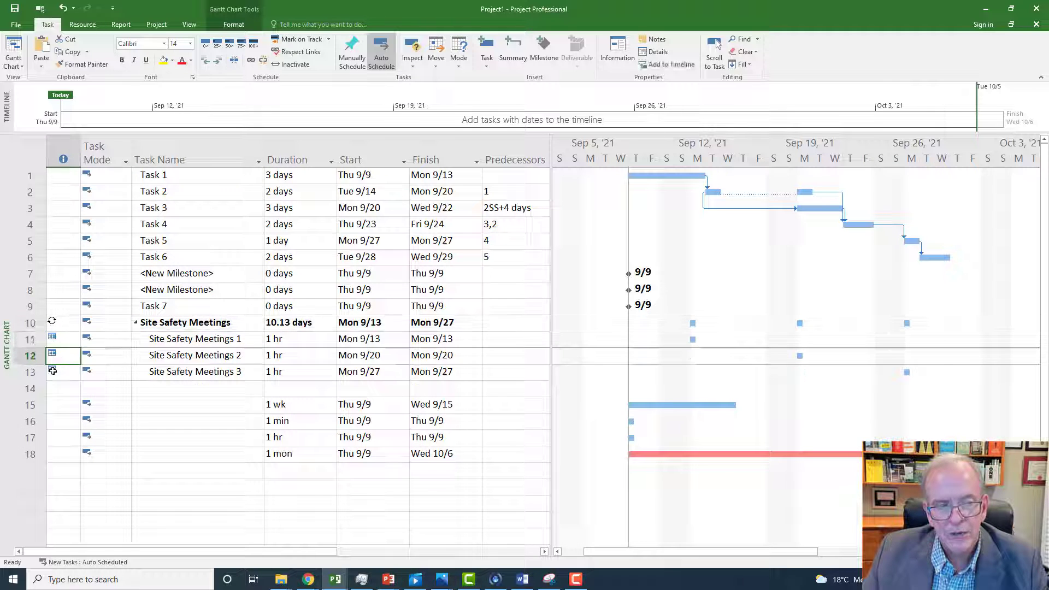
pyautogui.click(52, 370)
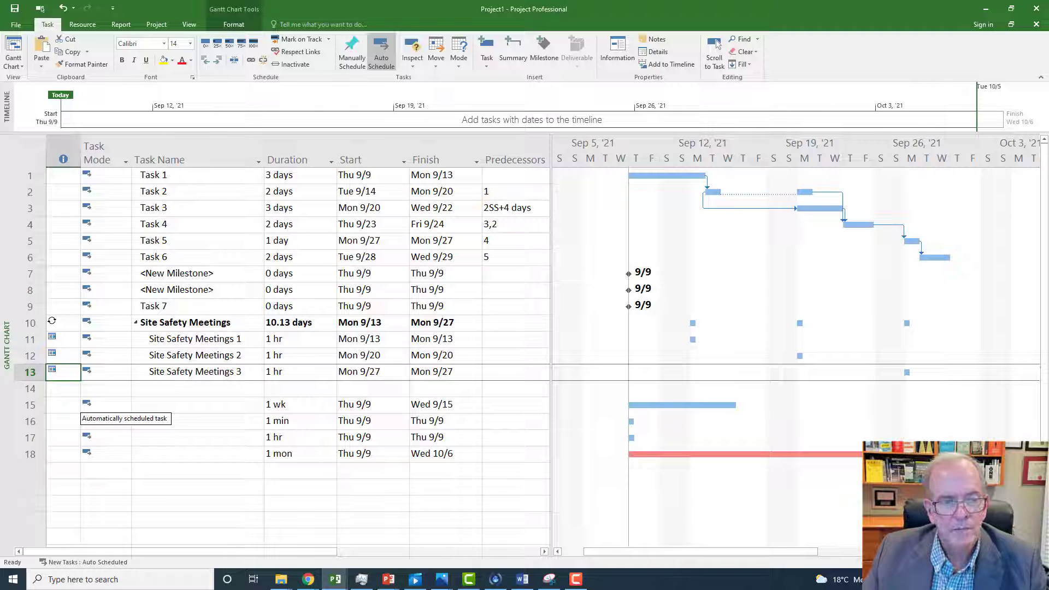
# Select the 0-day duration cells of the two new milestones and Task 7.
pyautogui.click(282, 293)
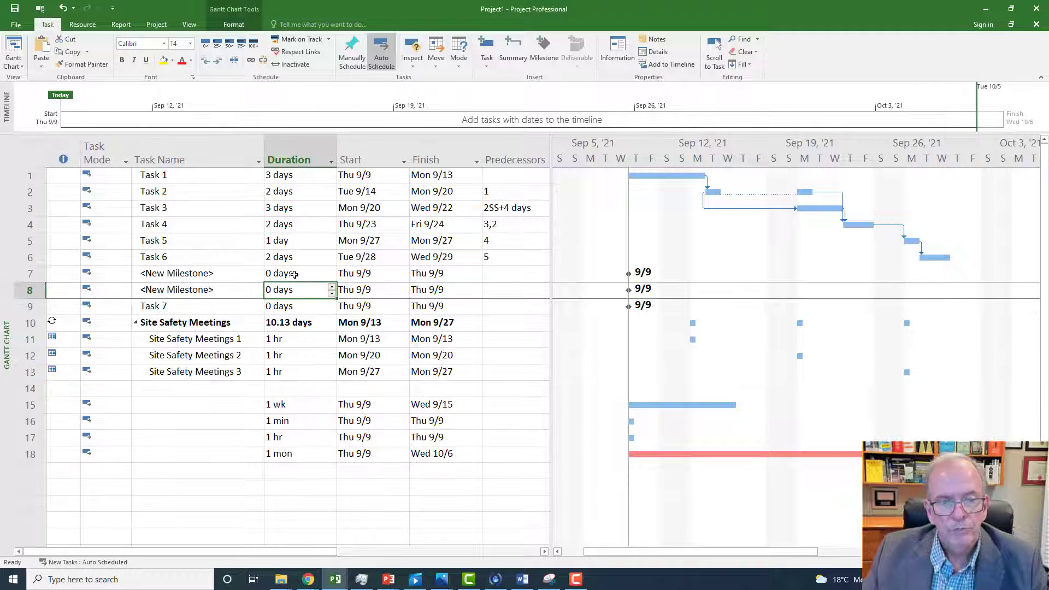
pyautogui.click(294, 306)
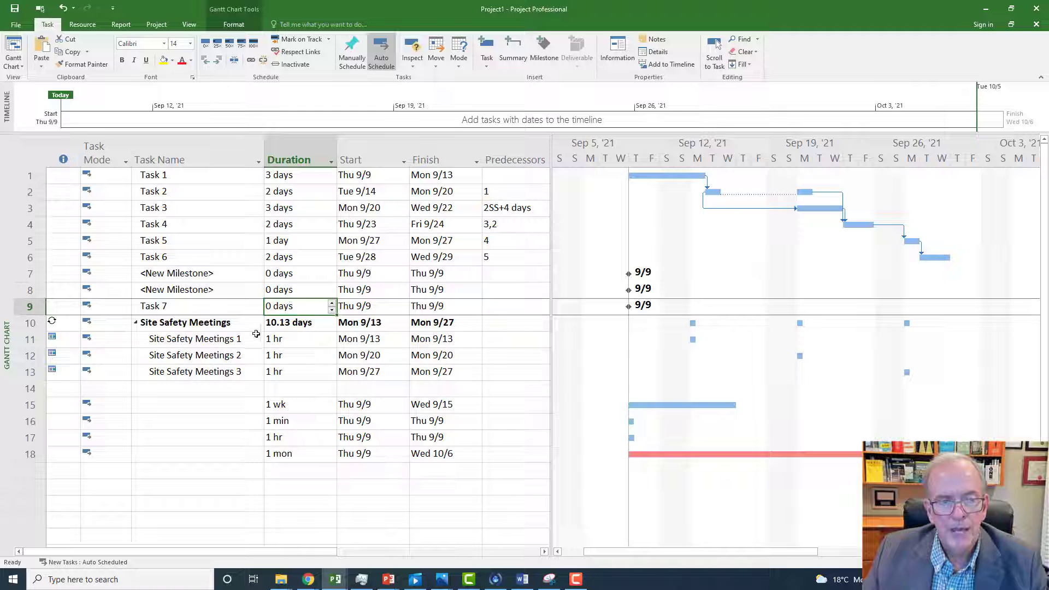
pyautogui.click(281, 273)
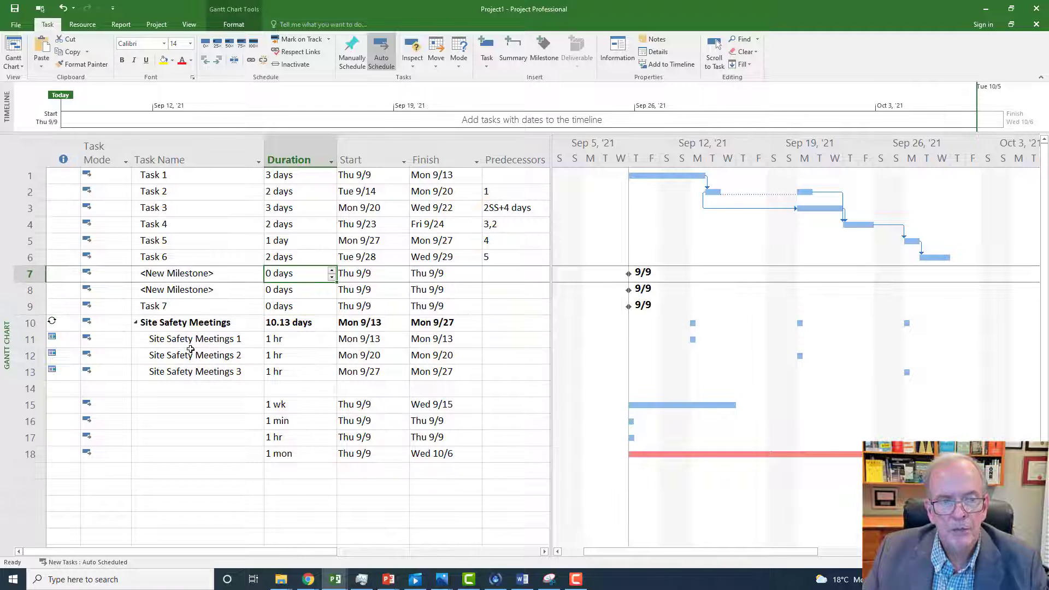